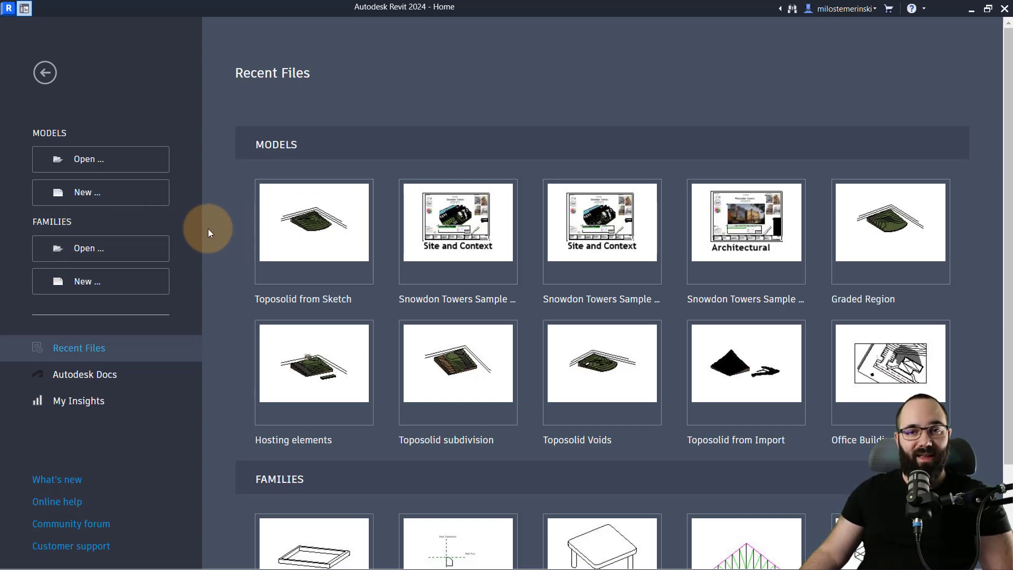
Step: Start a new model project and list the available template choices
click(135, 196)
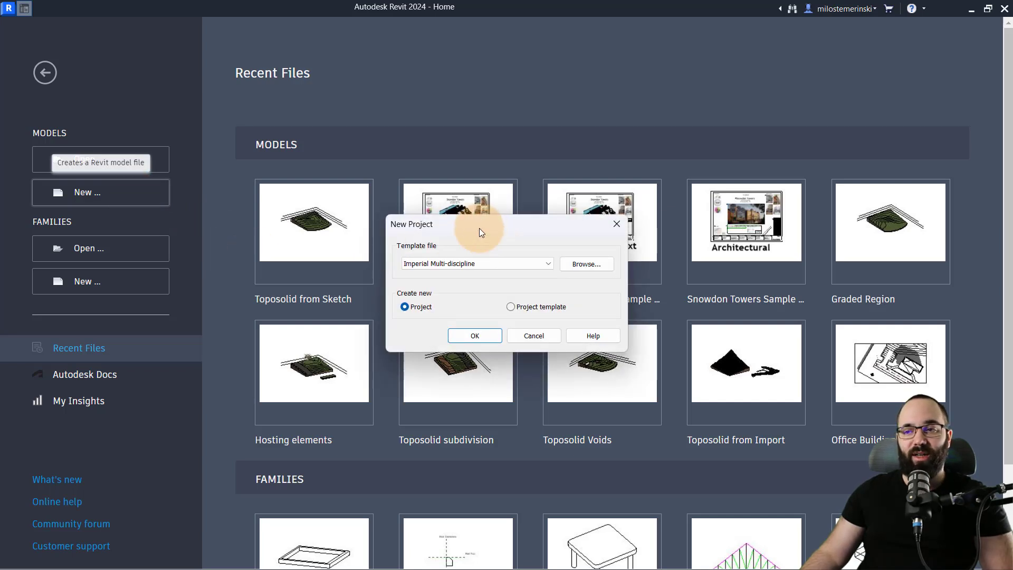
drag(479, 230, 345, 175)
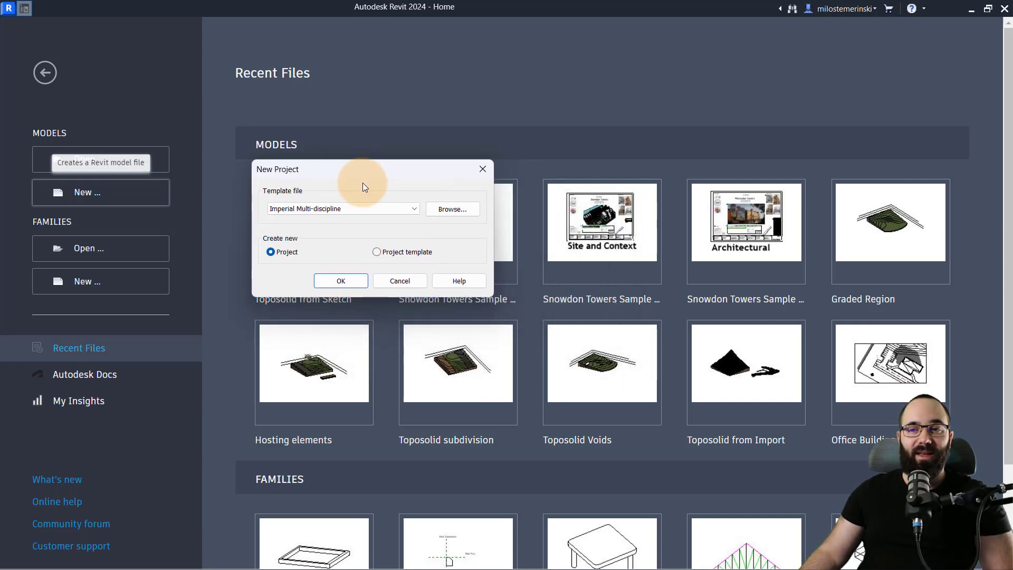
click(283, 209)
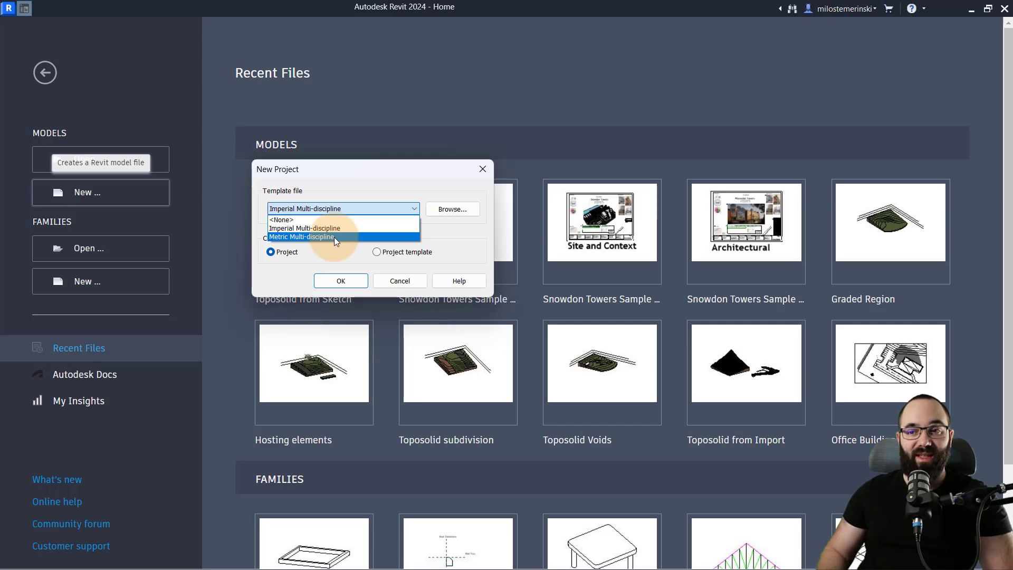
Step: Browse the template files in the English-Imperial folder and leave without choosing one
click(446, 210)
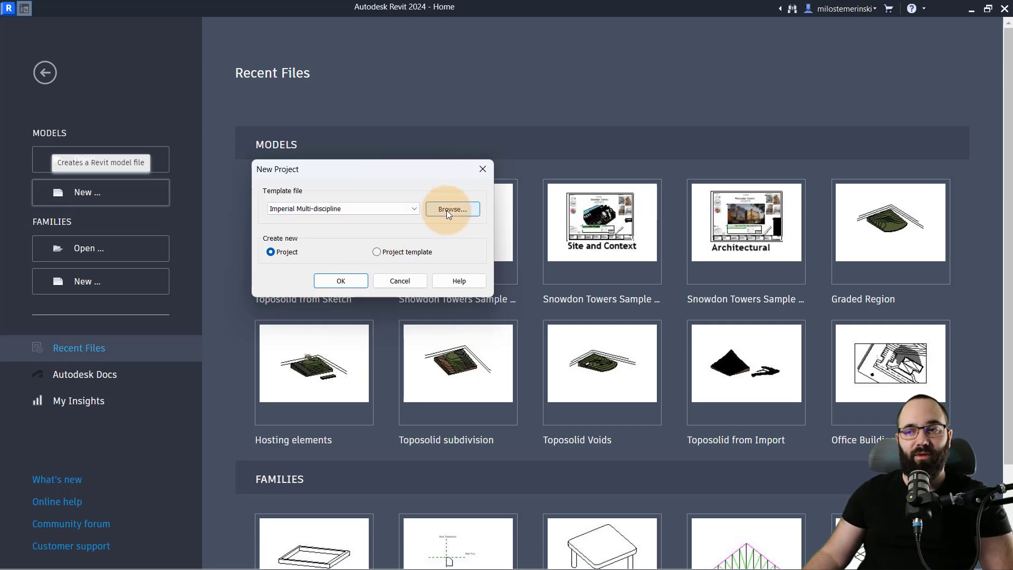
click(446, 210)
drag(400, 145, 322, 83)
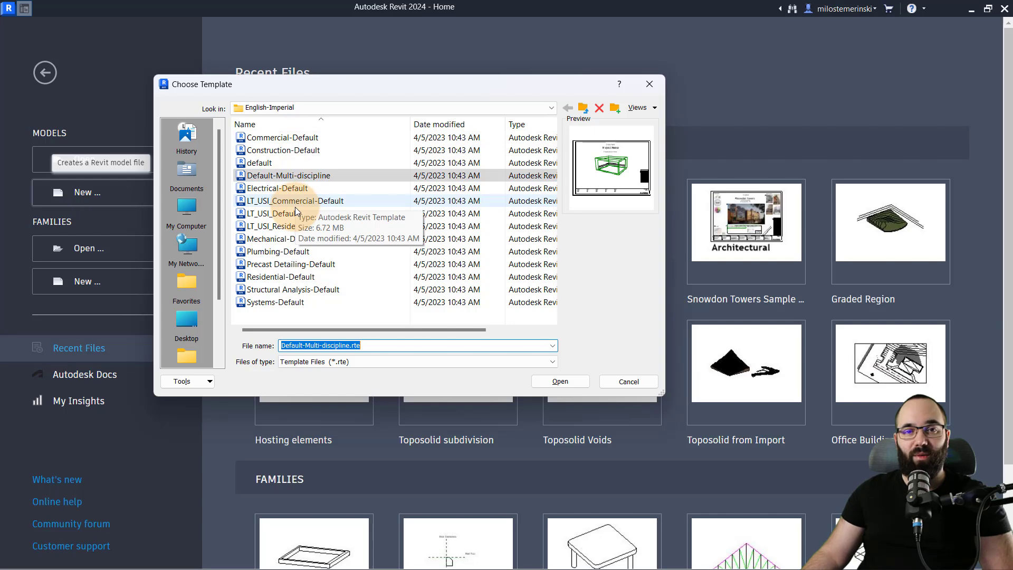
click(628, 381)
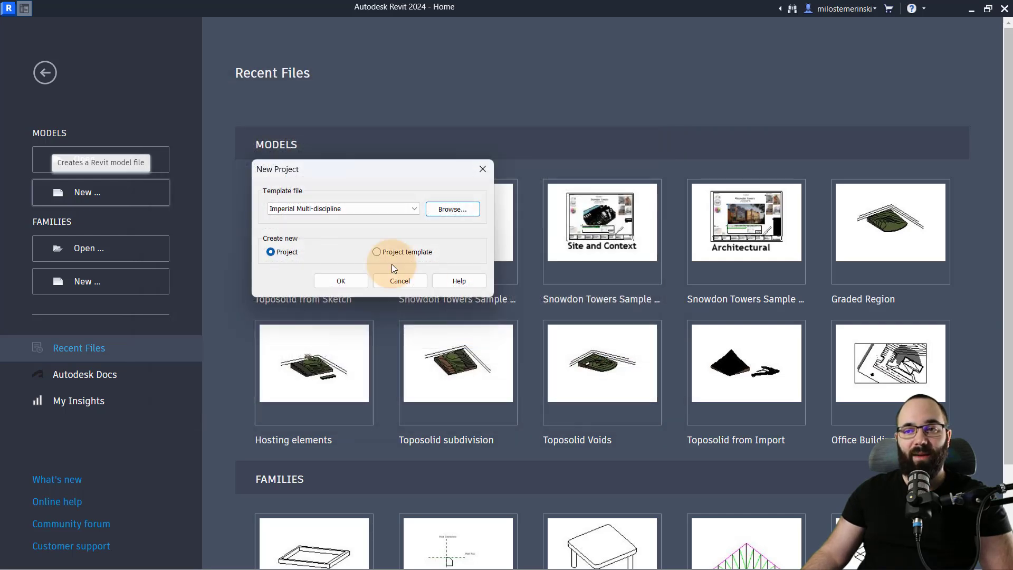
Step: Create the project from the Metric Multi-discipline template
click(343, 209)
click(322, 237)
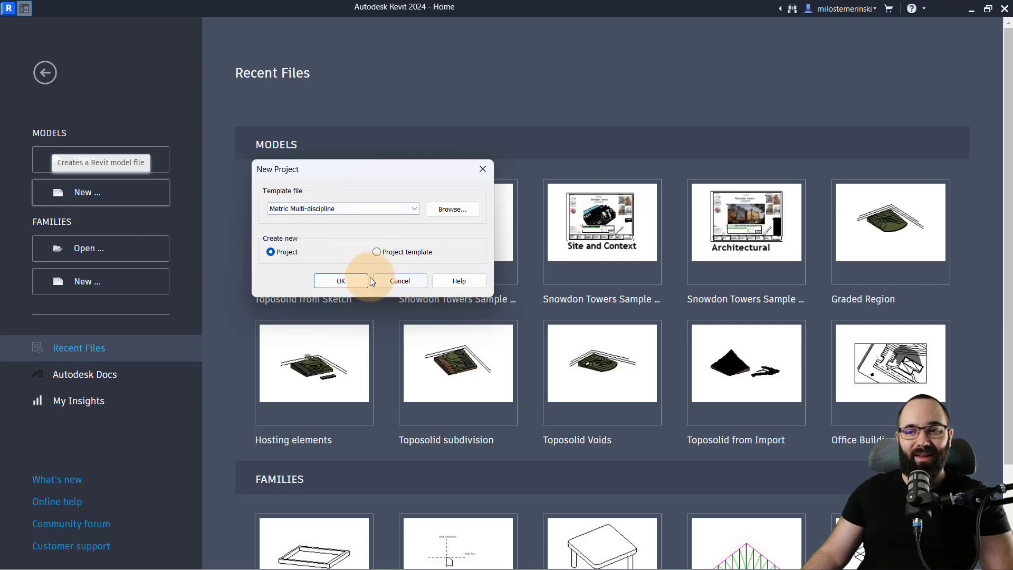
click(350, 280)
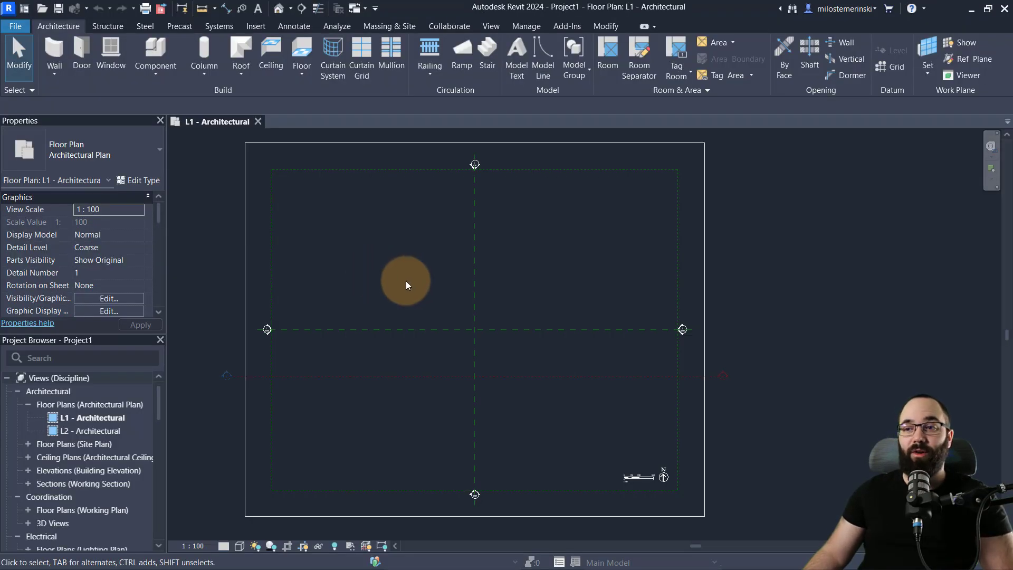
Step: Inspect the center reference planes, the Grids and Levels scope box and the crop region in the L1 - Architectural floor plan
middle_drag(407, 285, 409, 288)
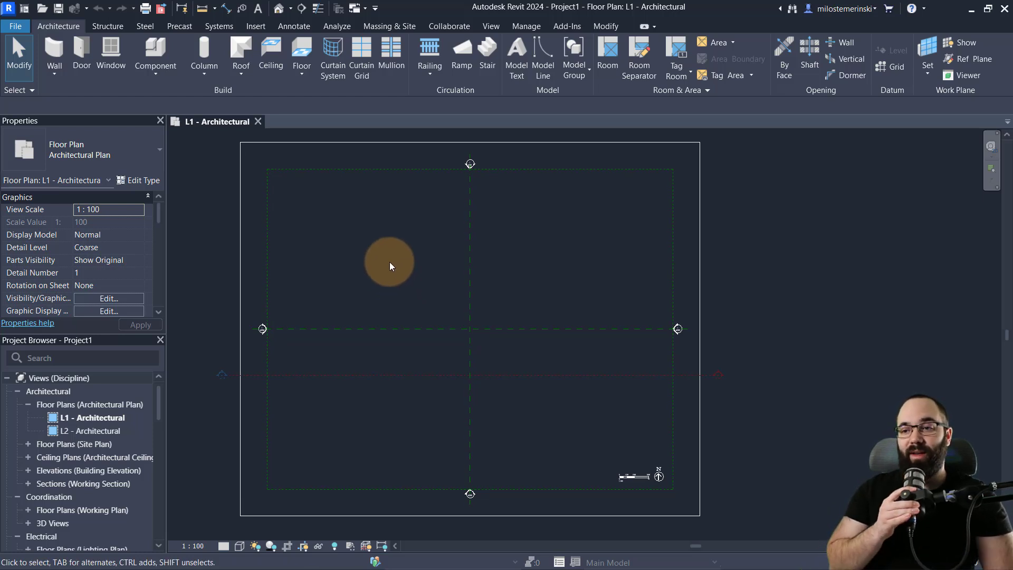
mouse_move(504, 351)
mouse_down()
mouse_move(438, 316)
mouse_move(491, 343)
mouse_up()
click(490, 346)
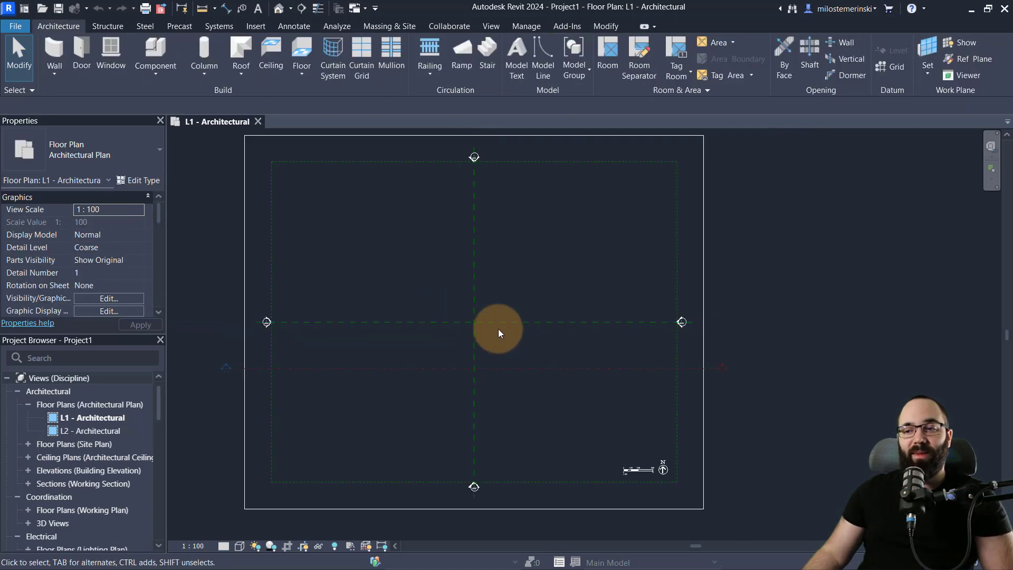
click(491, 323)
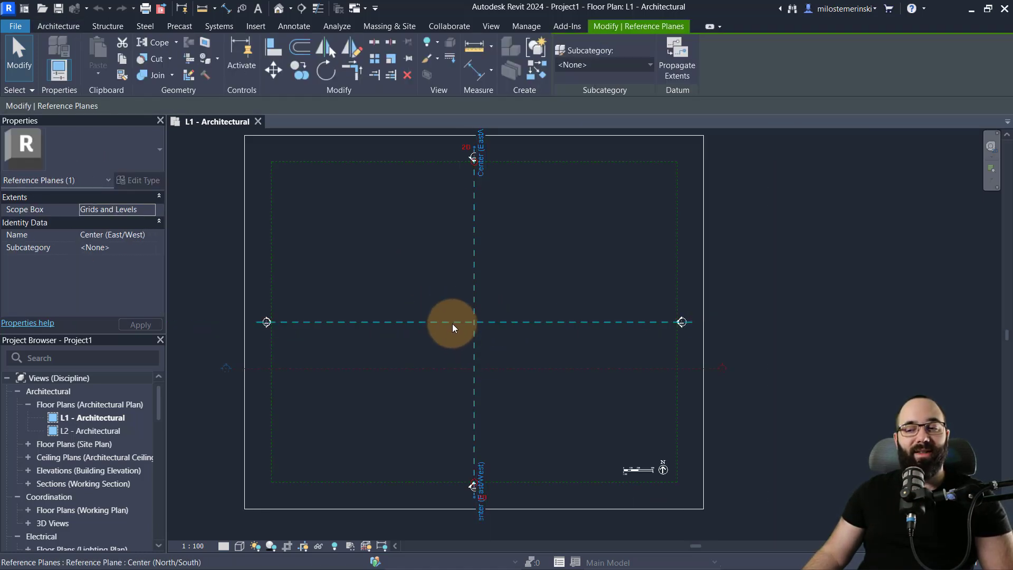
click(446, 338)
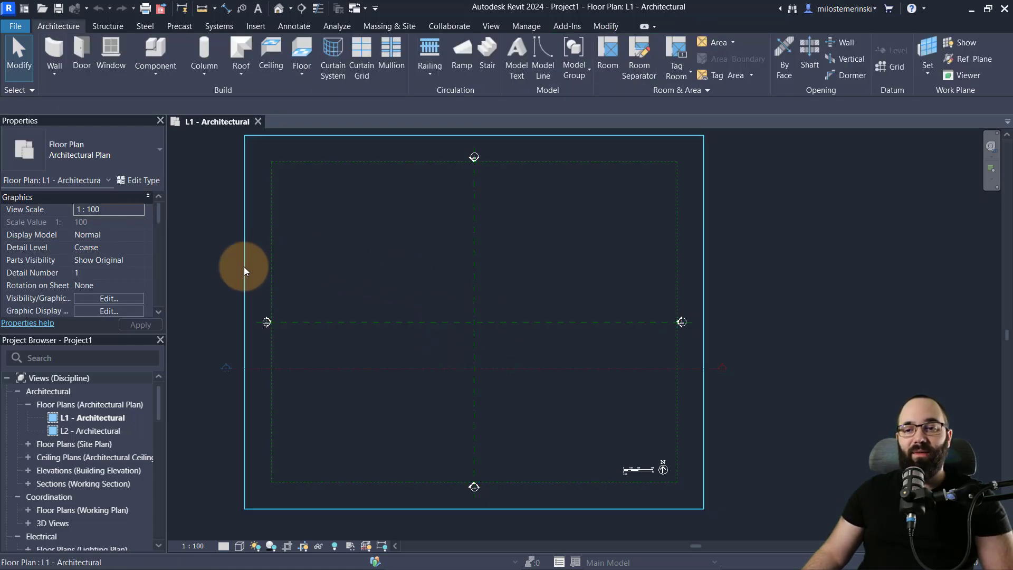
click(272, 270)
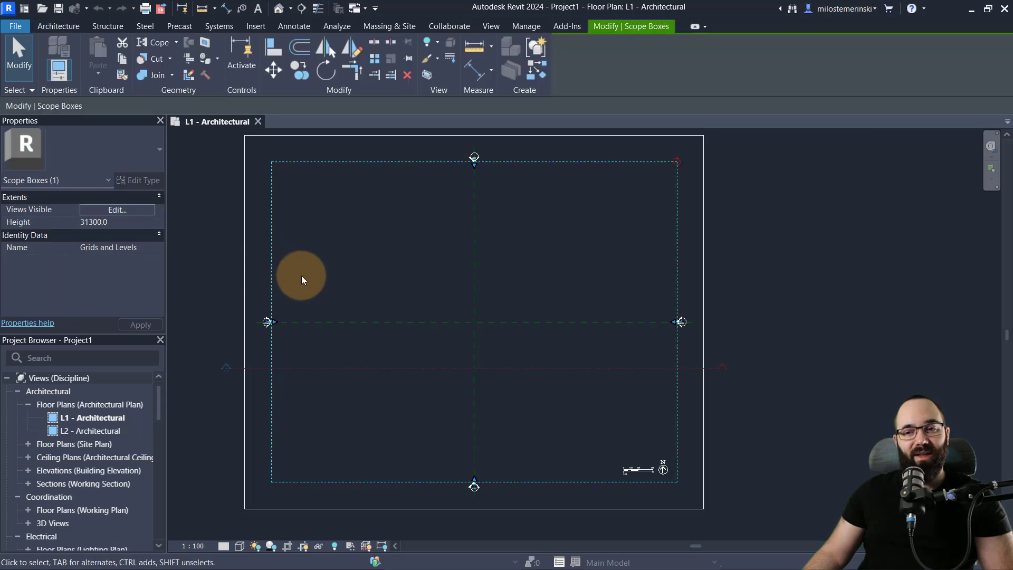
click(302, 277)
click(245, 272)
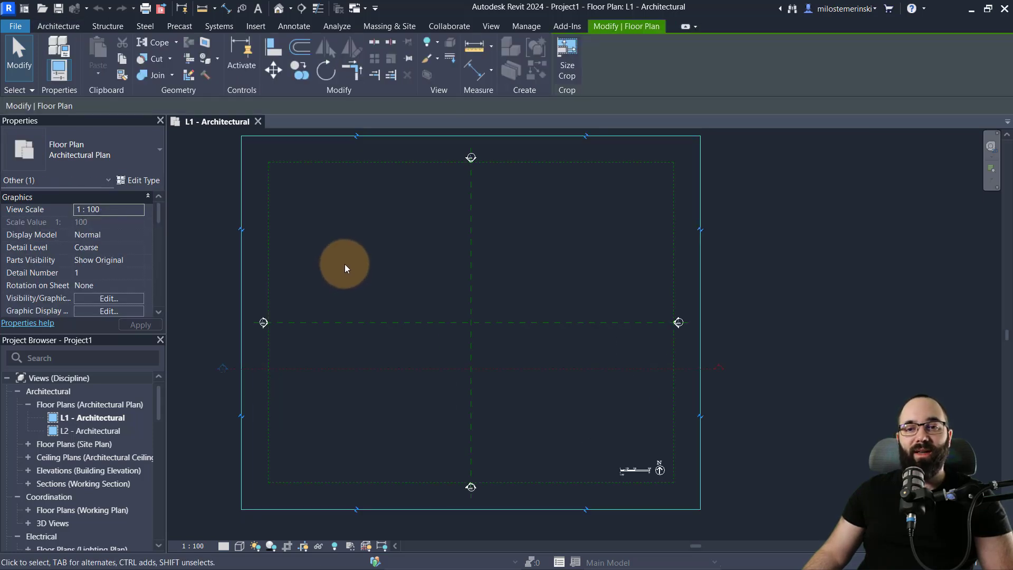
click(340, 260)
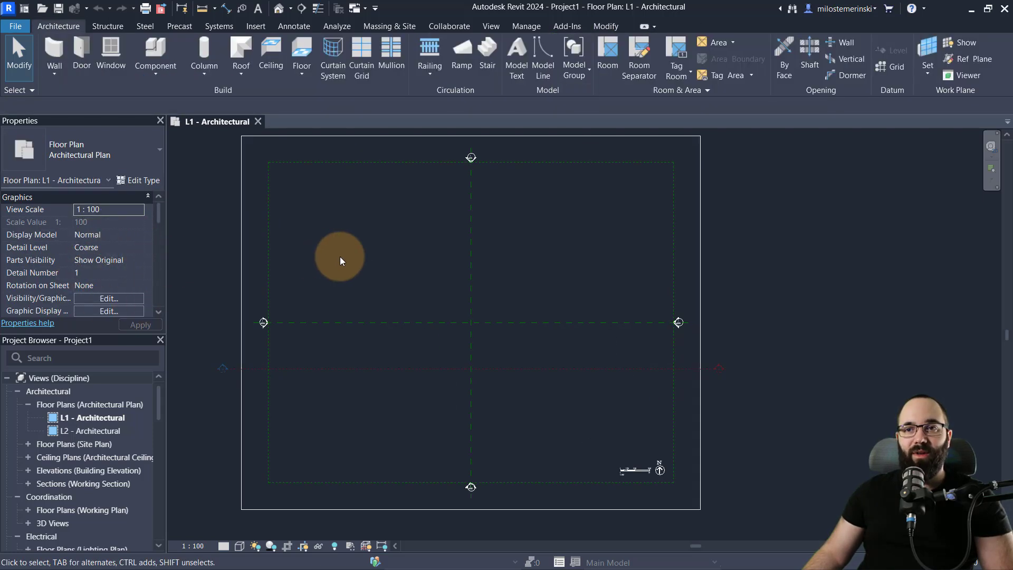
Step: Open the default 3D view and inspect the Views Overall and Grids and Levels scope boxes
click(278, 8)
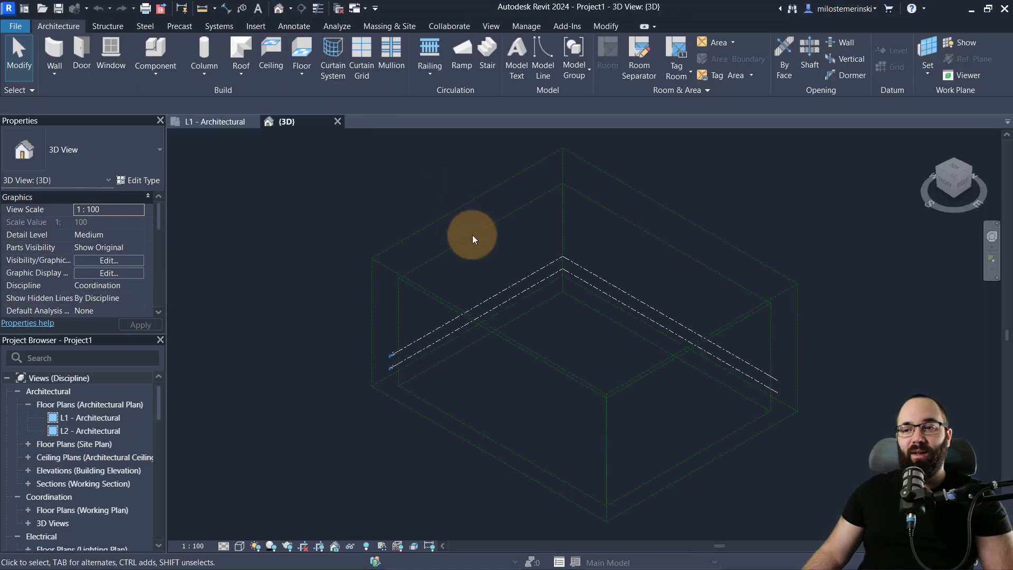
middle_drag(472, 239, 362, 291)
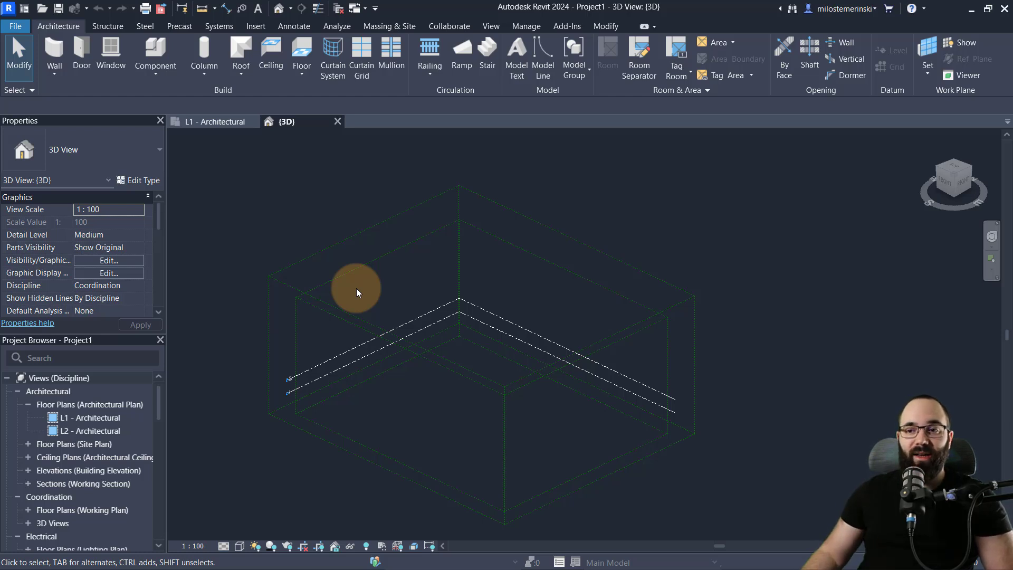
click(331, 243)
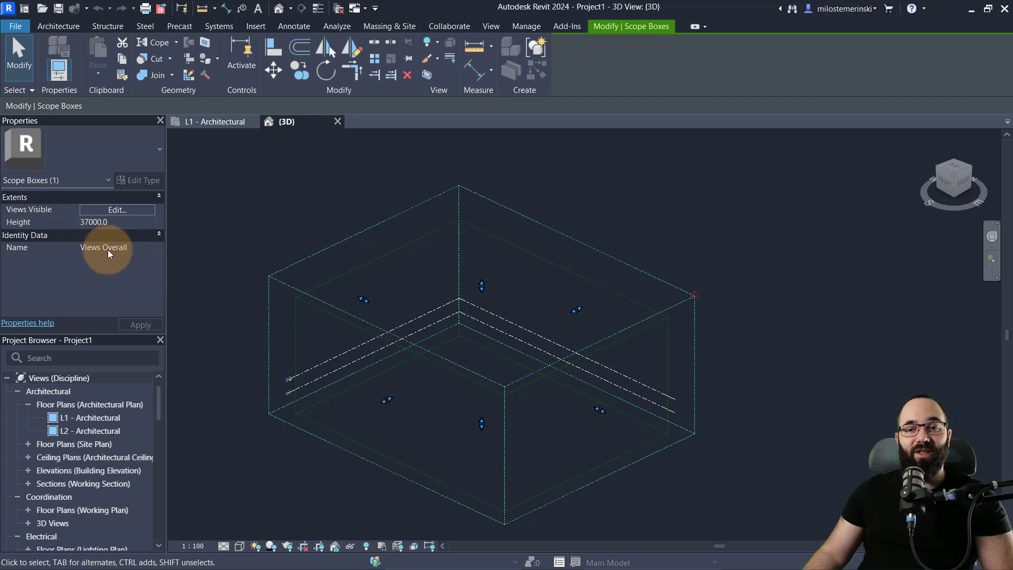
click(350, 271)
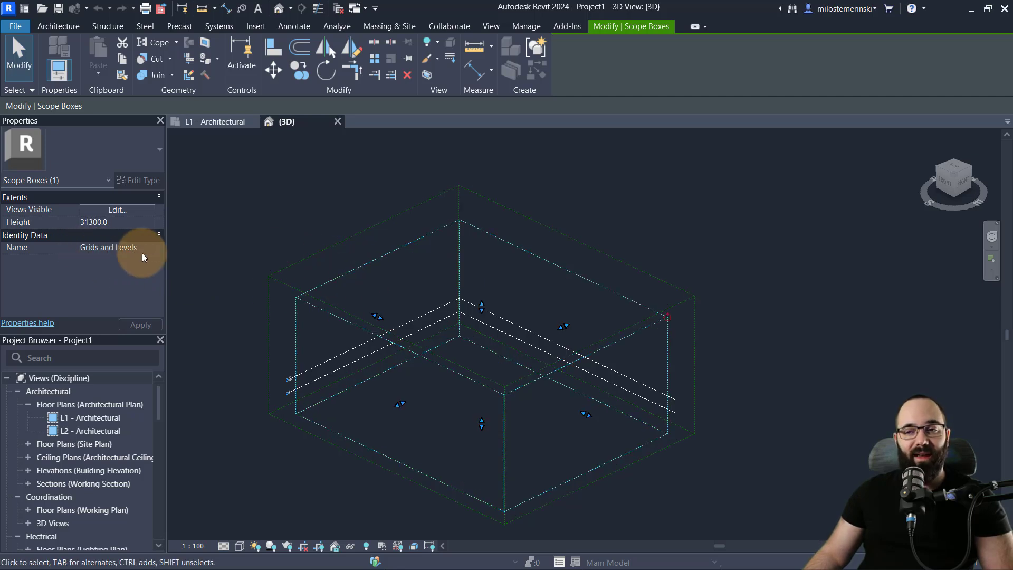
click(290, 269)
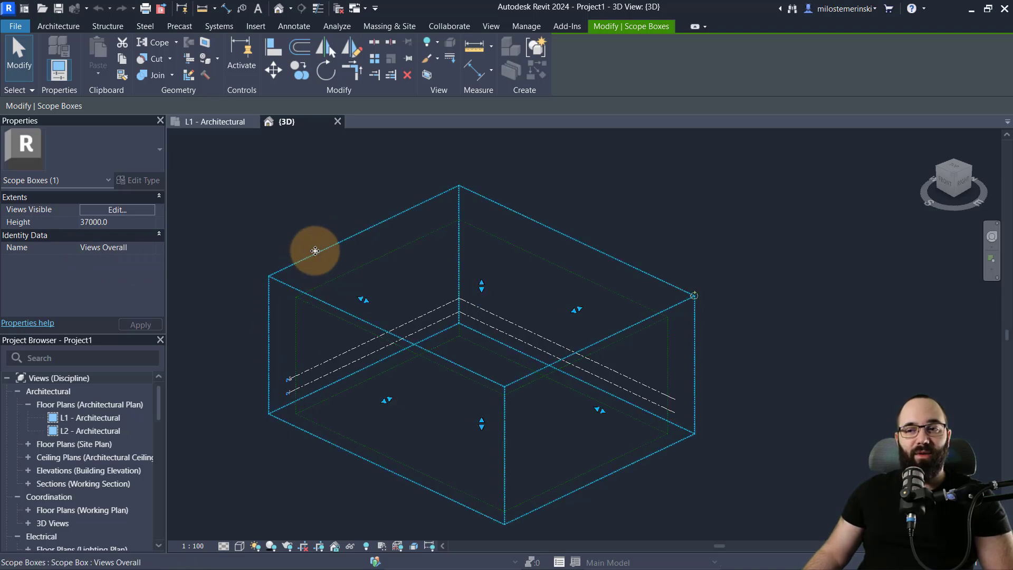
click(272, 240)
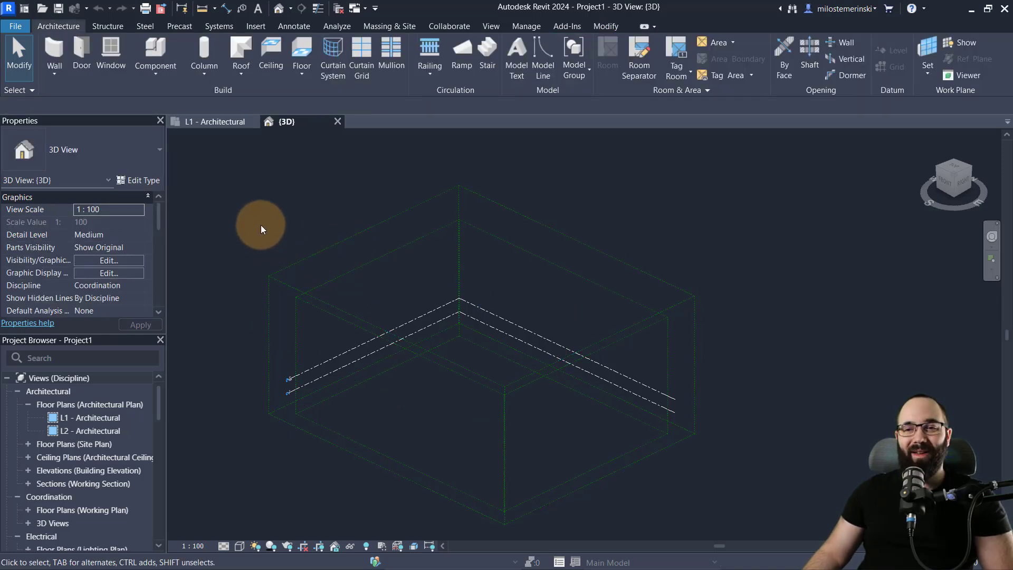
Step: Return to the L1 - Architectural plan and try to move the west edge of its crop region outward
click(215, 122)
middle_drag(369, 228, 352, 240)
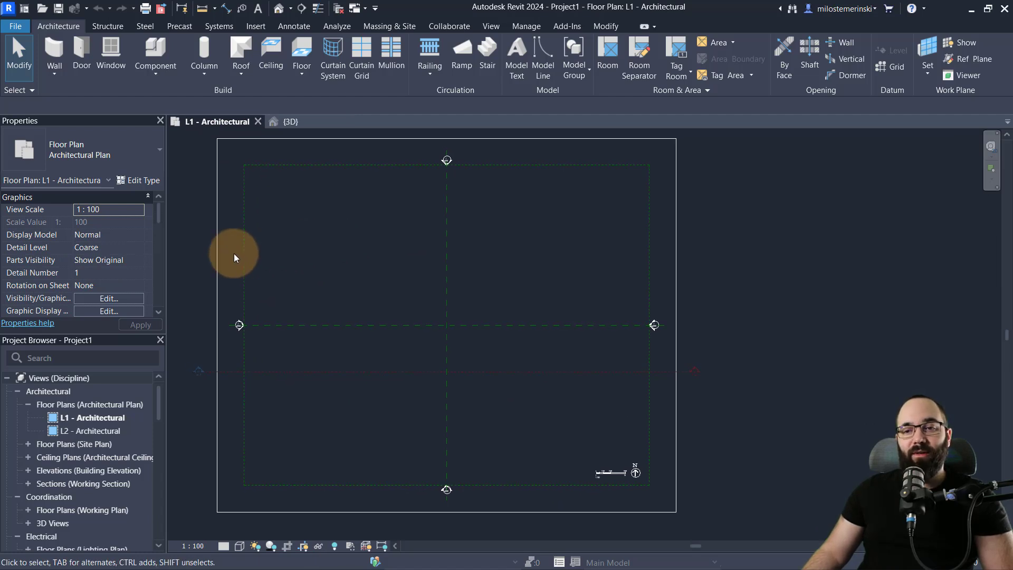
click(220, 255)
scroll(406, 245, down, 1)
middle_drag(383, 252, 445, 254)
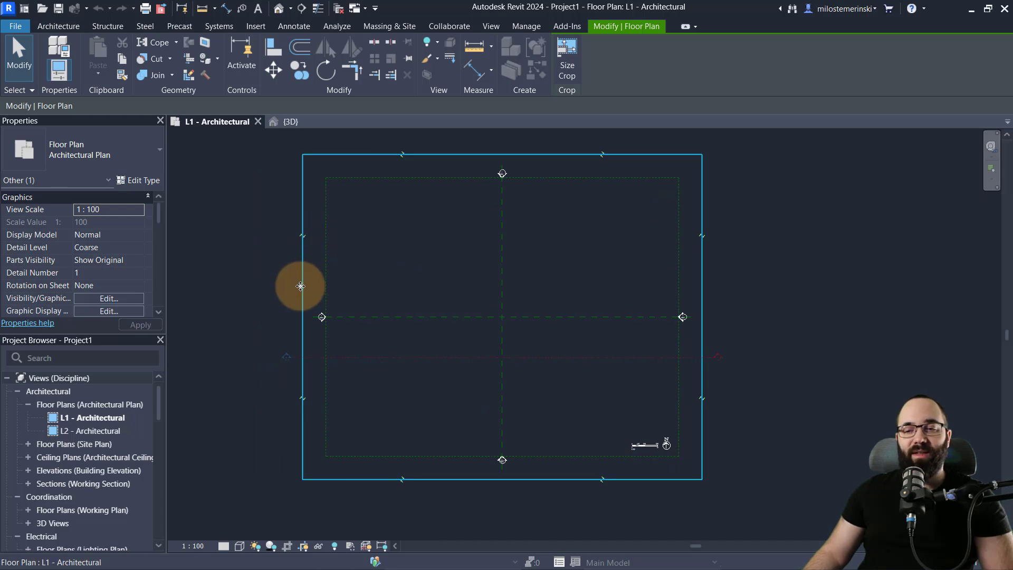
drag(300, 286, 228, 286)
key(Escape)
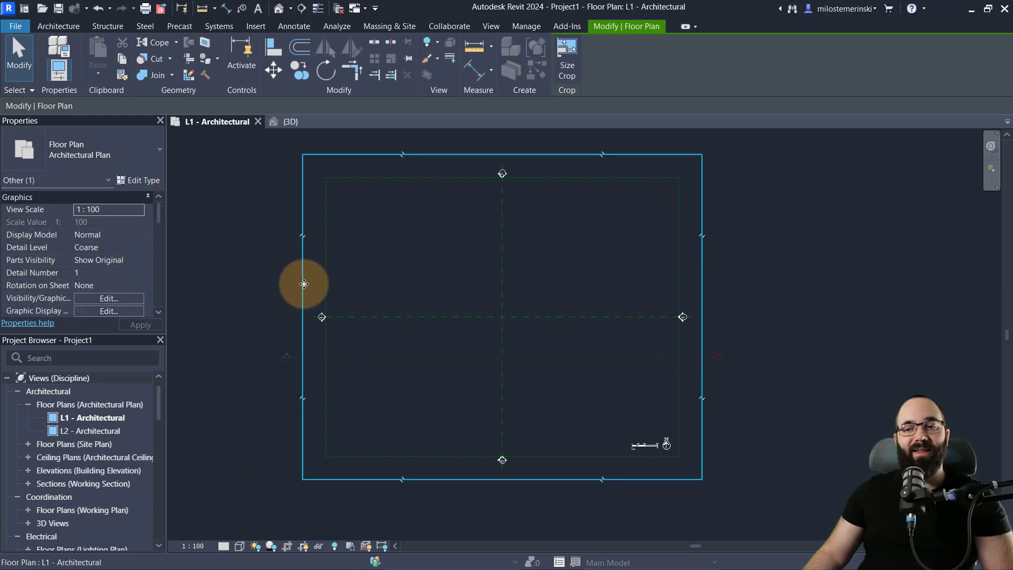
drag(304, 284, 258, 285)
key(Escape)
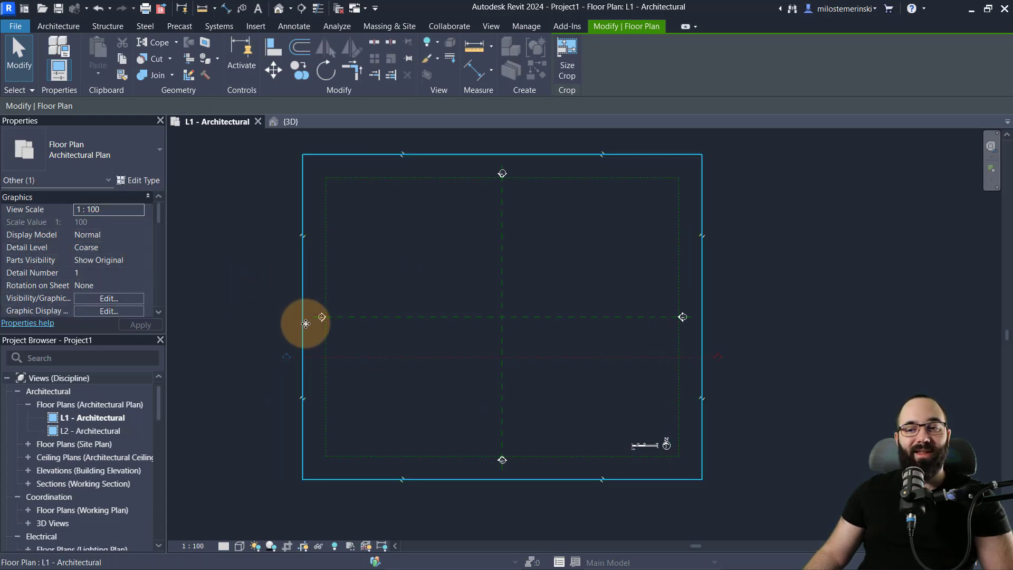
click(422, 284)
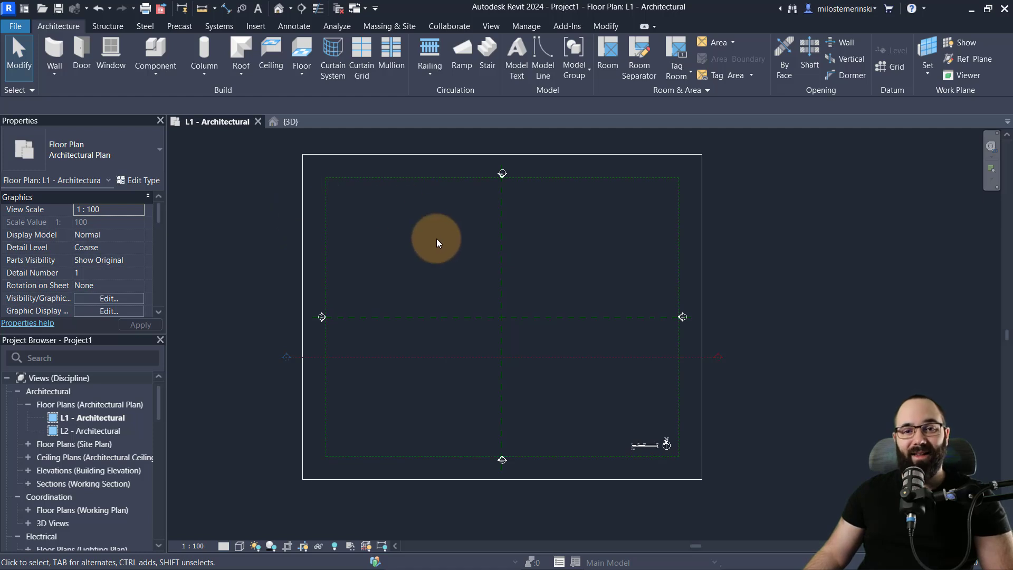
Step: Examine the crop, view range and scope box settings under Extents in the floor plan's properties
scroll(138, 245, down, 4)
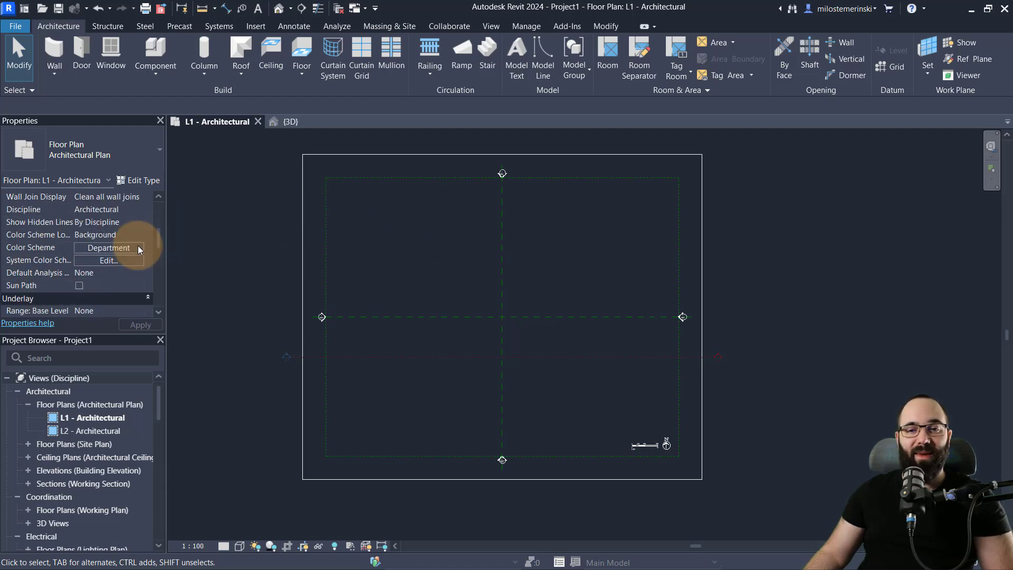
scroll(138, 246, down, 3)
scroll(138, 245, up, 3)
scroll(138, 245, down, 2)
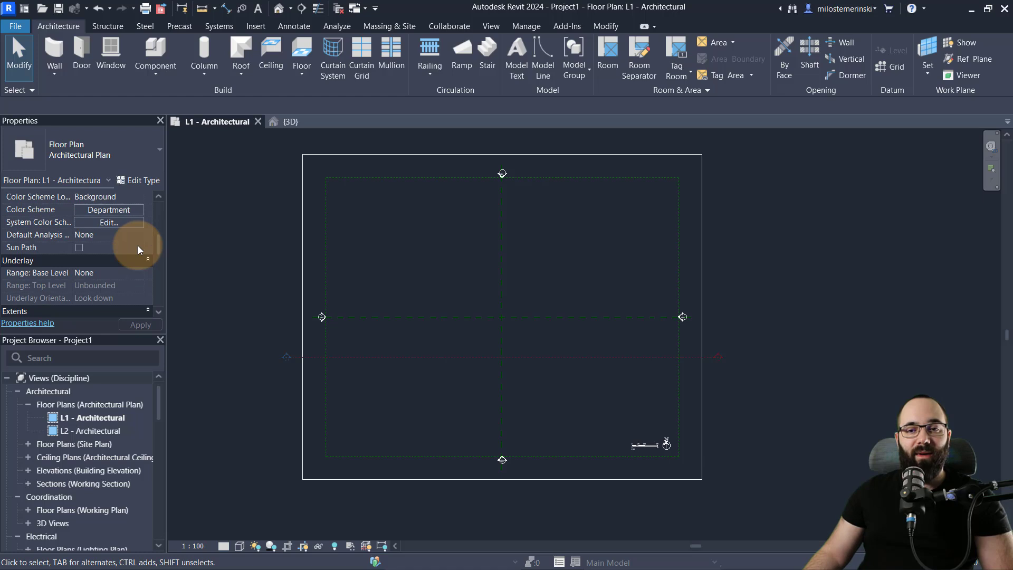
scroll(138, 245, down, 3)
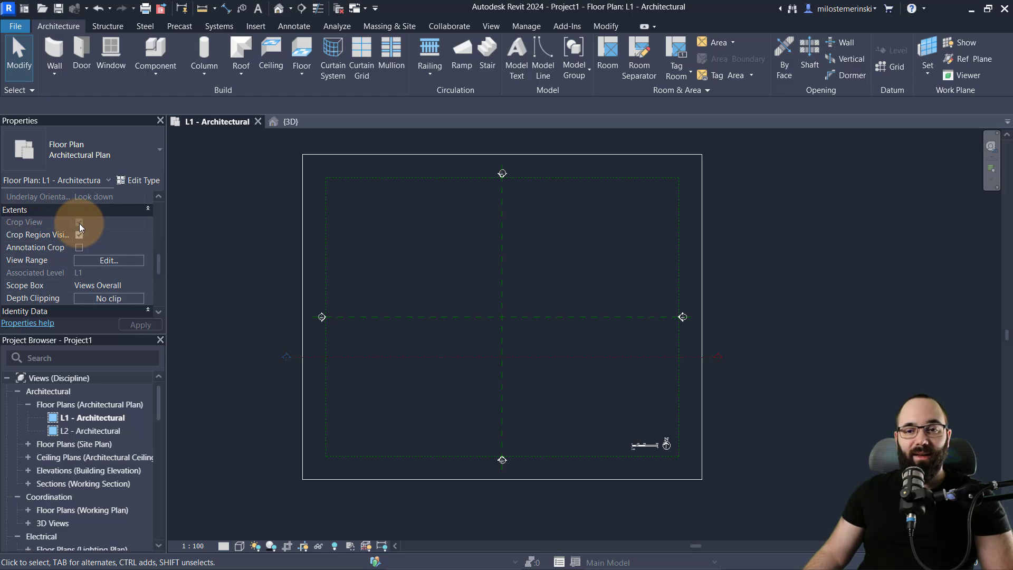
scroll(115, 229, down, 1)
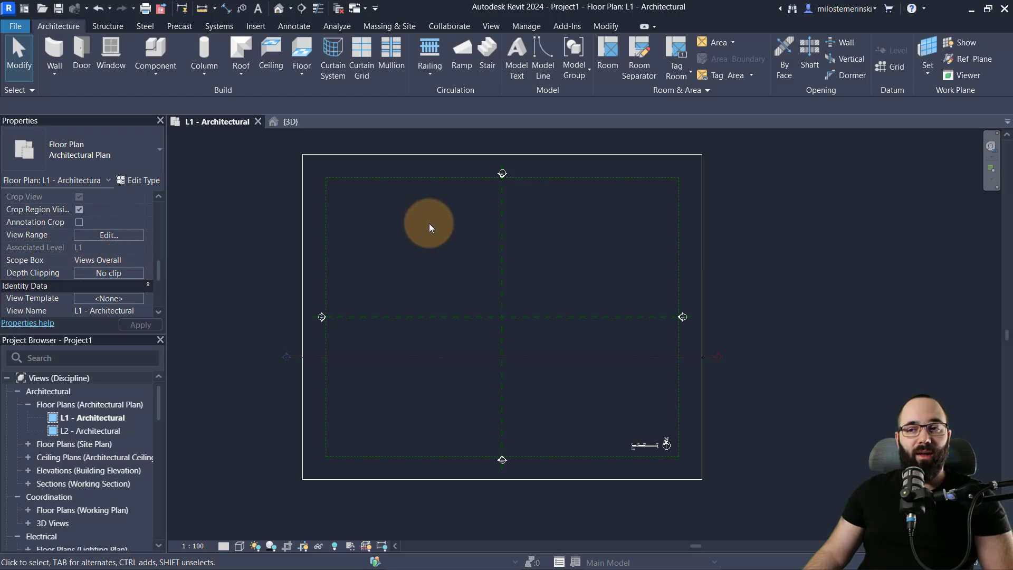
Step: Stretch one side of the Views Overall scope box outward in the 3D view, and undo it after checking the L1 - Architectural plan
click(290, 121)
click(350, 235)
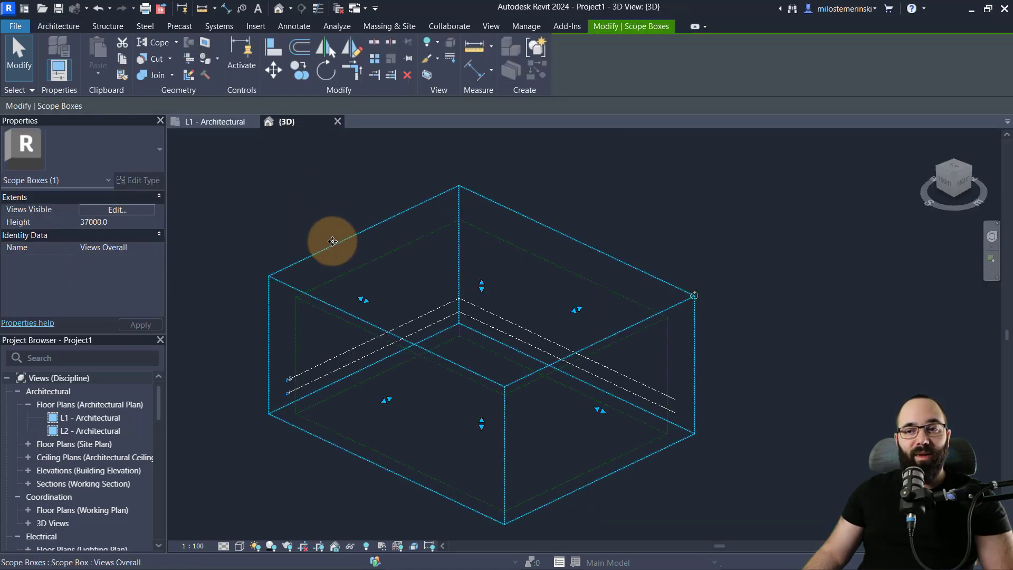
click(308, 228)
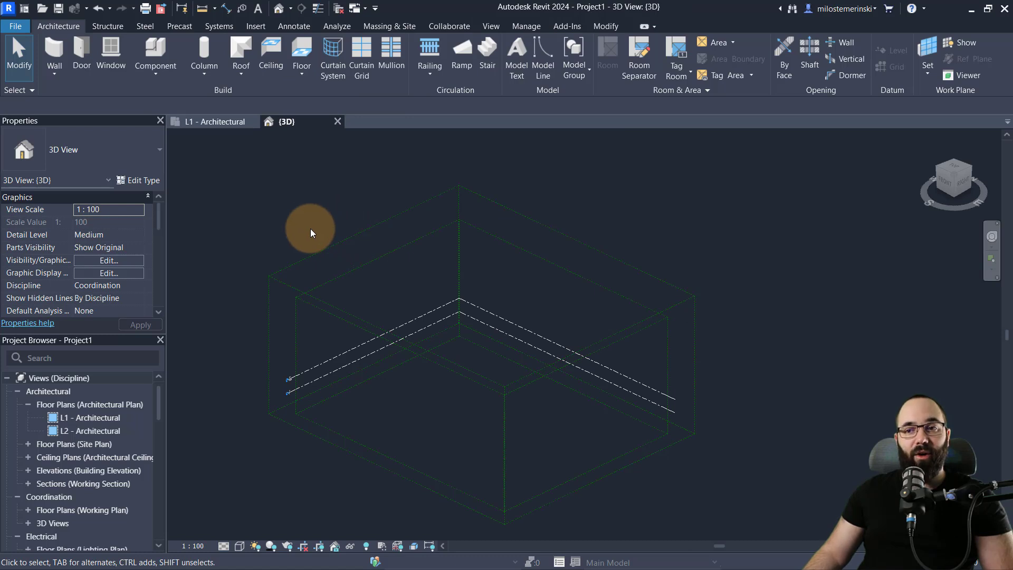
click(323, 254)
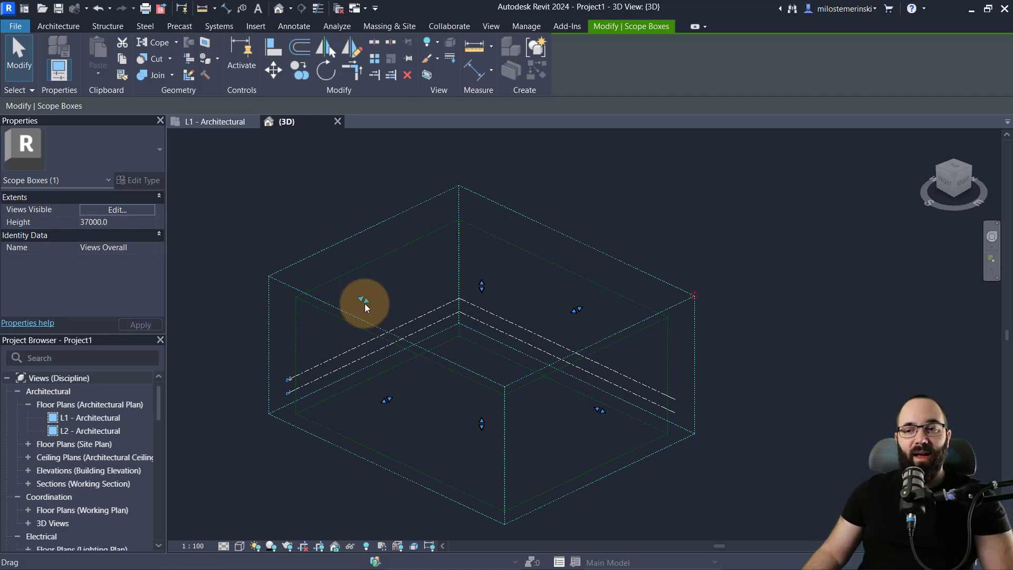
drag(365, 303, 279, 257)
click(207, 125)
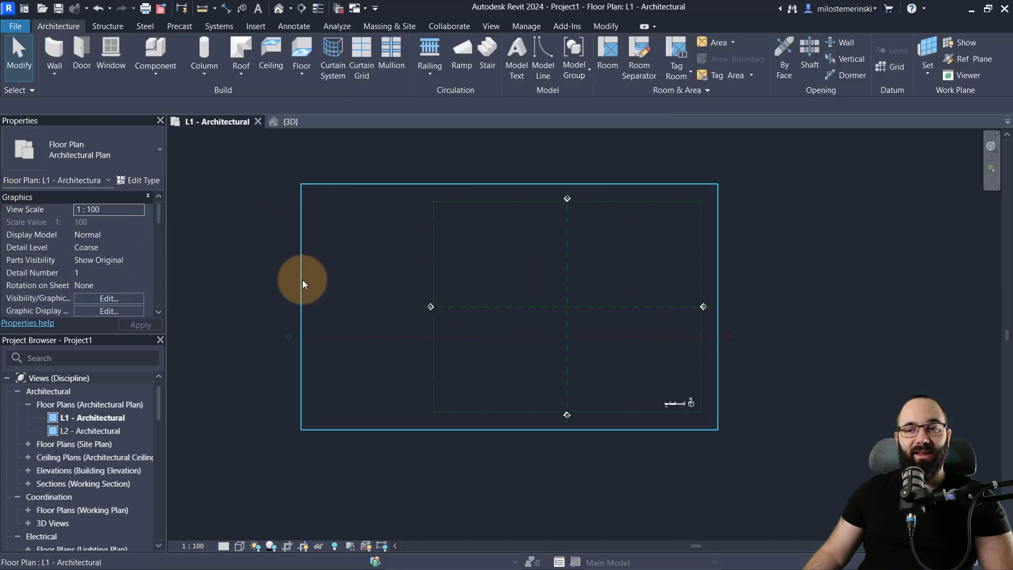
click(99, 9)
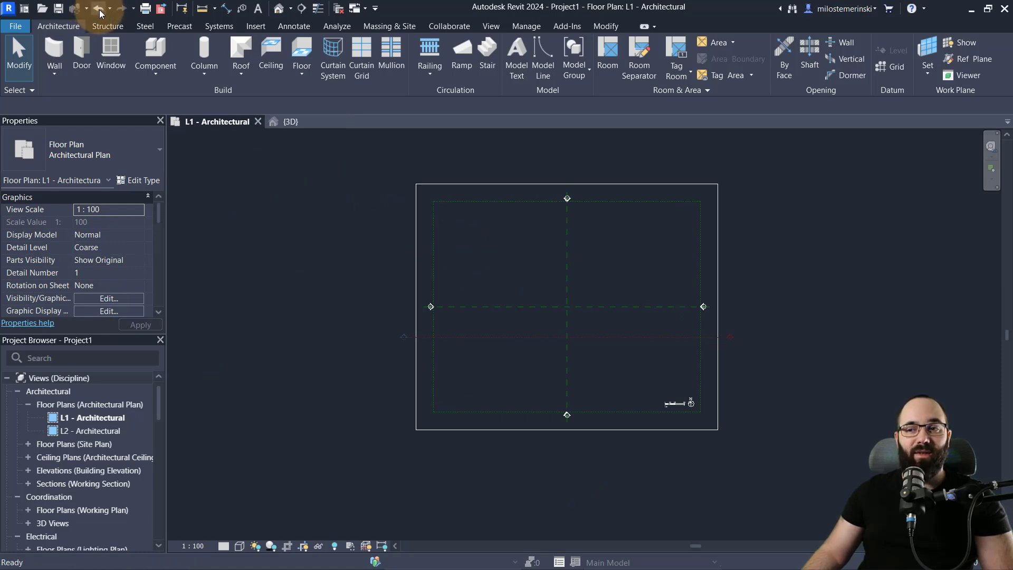
Step: Open the L1 - Working floor plan from the Coordination working plans
middle_drag(516, 271, 385, 265)
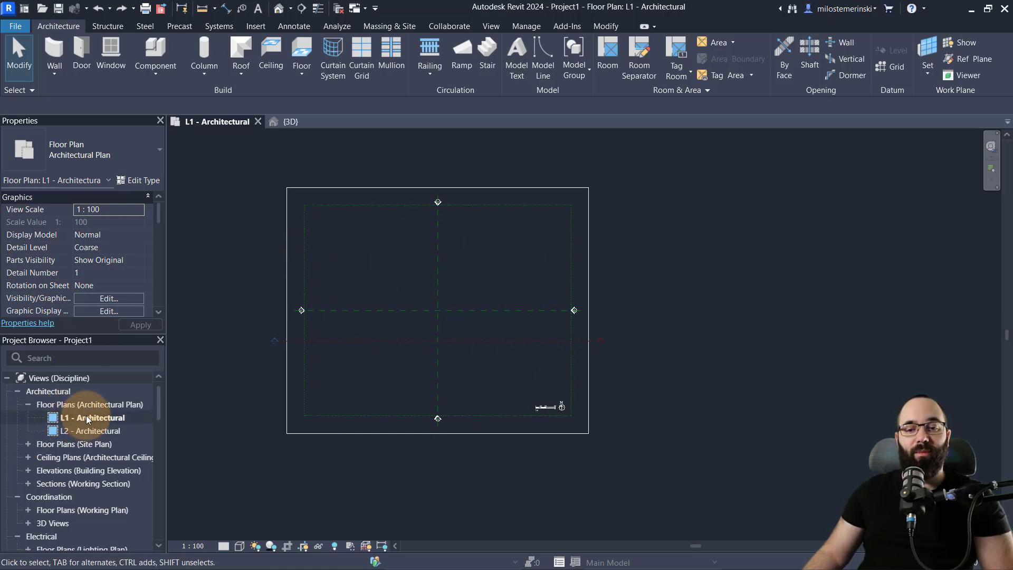
scroll(84, 416, down, 4)
scroll(71, 416, up, 2)
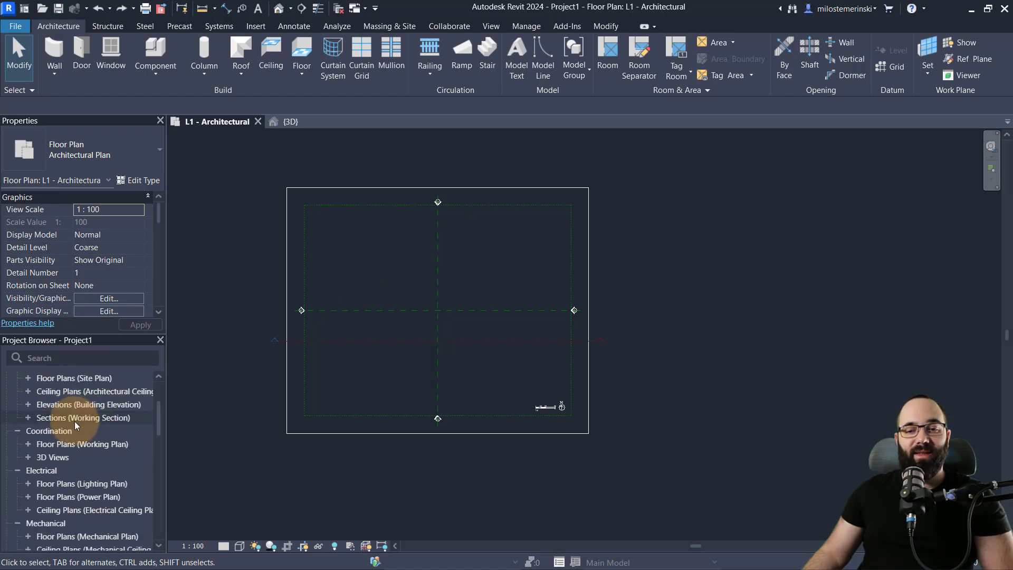
click(42, 431)
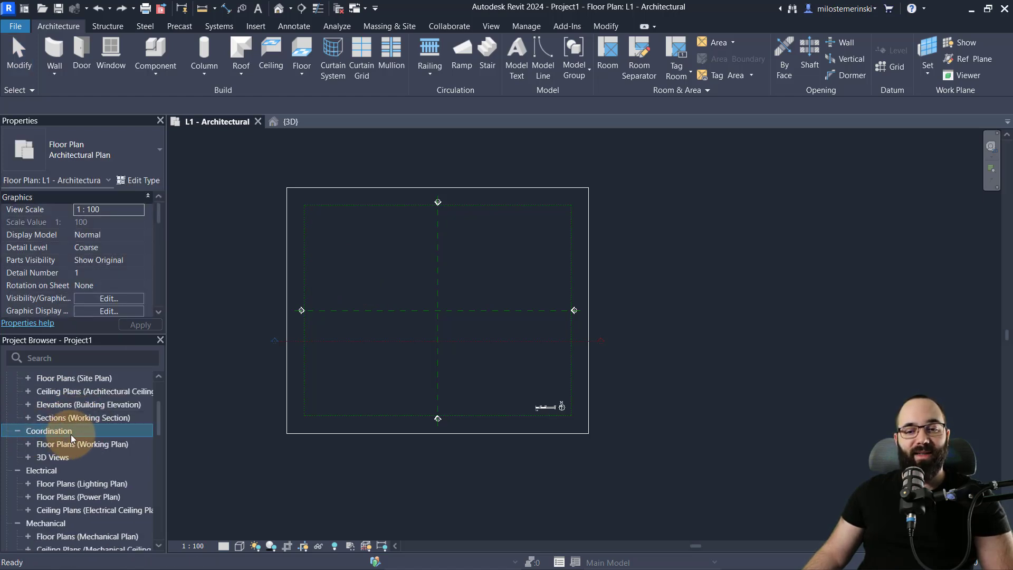
click(29, 444)
click(88, 458)
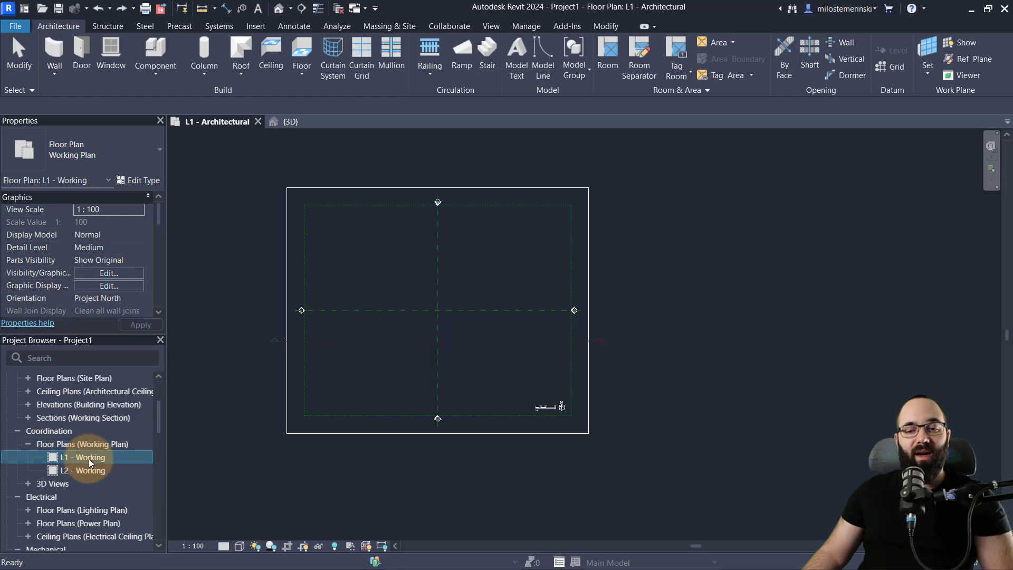
double_click(88, 458)
Step: Select the Views Overall and Grids and Levels scope boxes in the L1 - Working plan to inspect each one
click(289, 360)
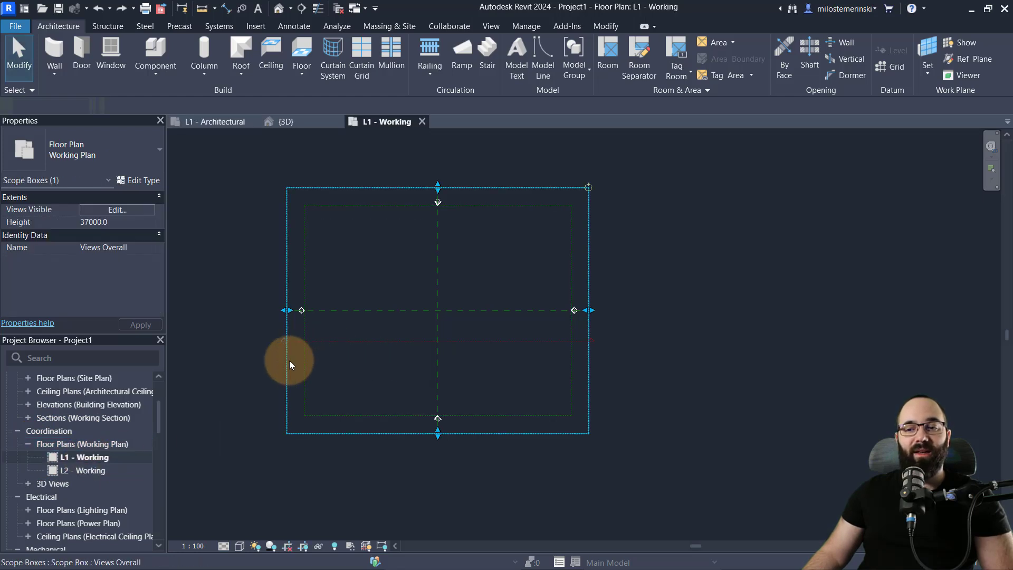
click(340, 310)
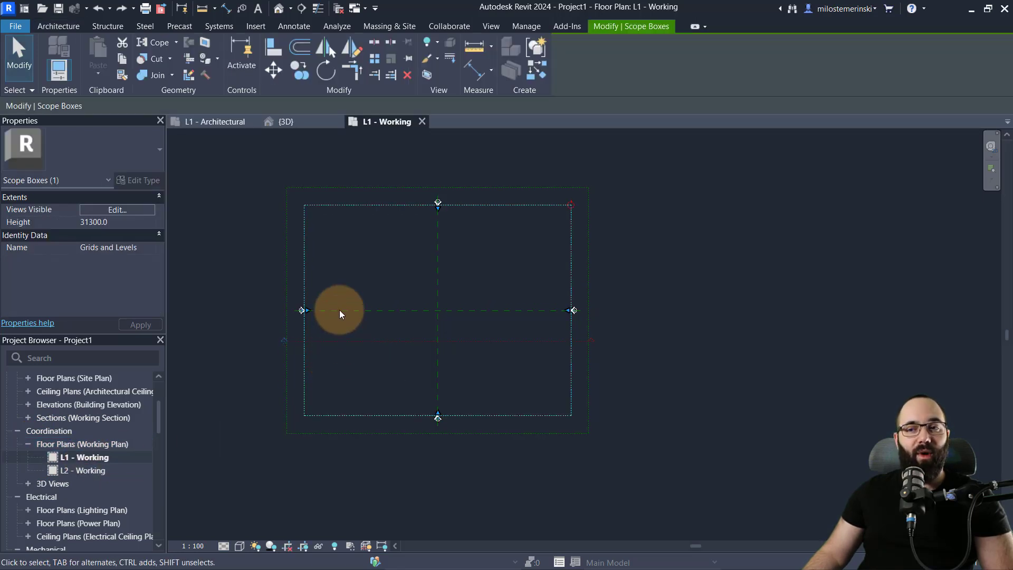
click(292, 361)
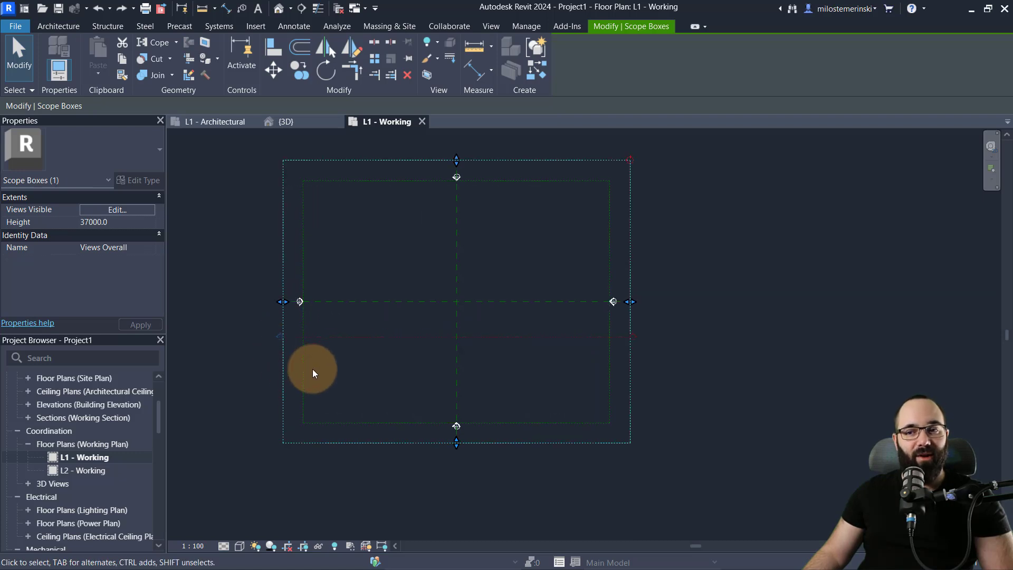
click(366, 337)
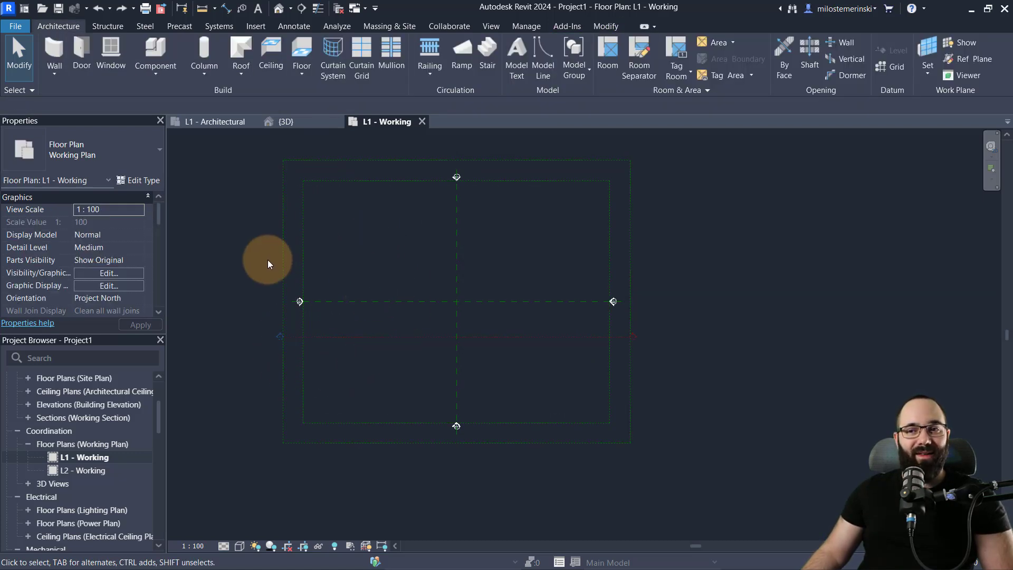
click(311, 183)
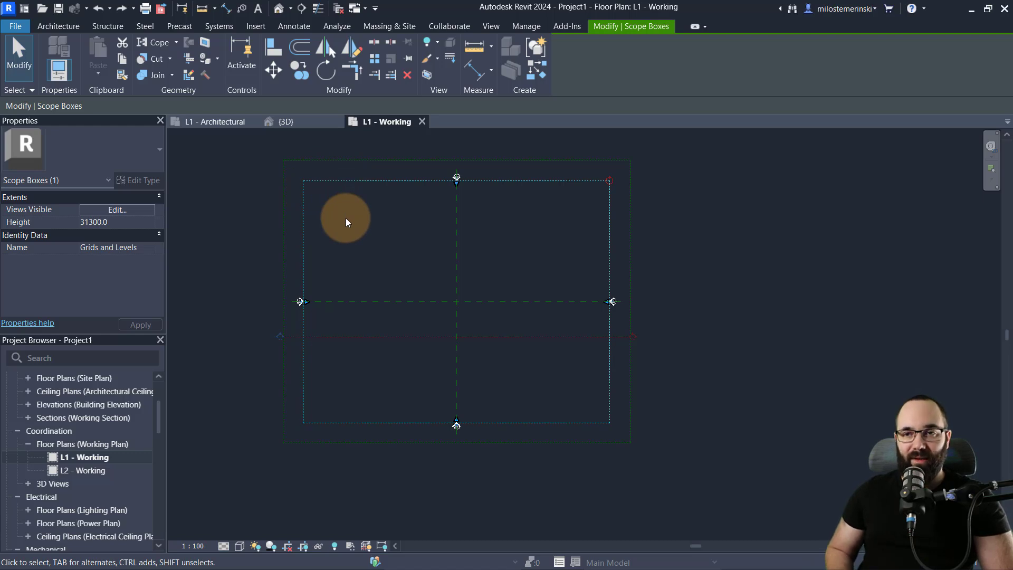
Step: Return to the 3D view and examine how the level lines end relative to the two scope boxes
click(287, 122)
click(353, 403)
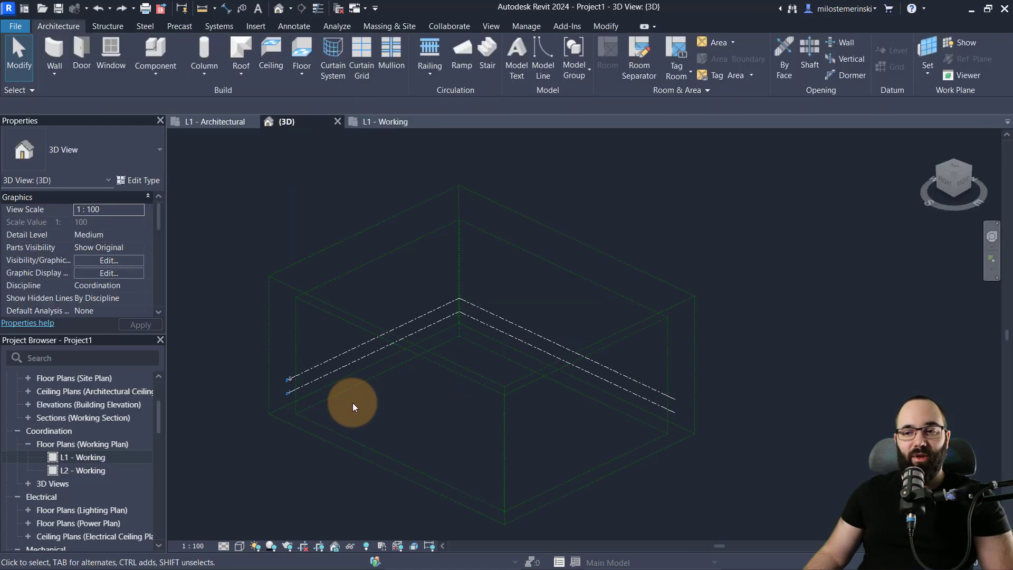
scroll(290, 393, up, 6)
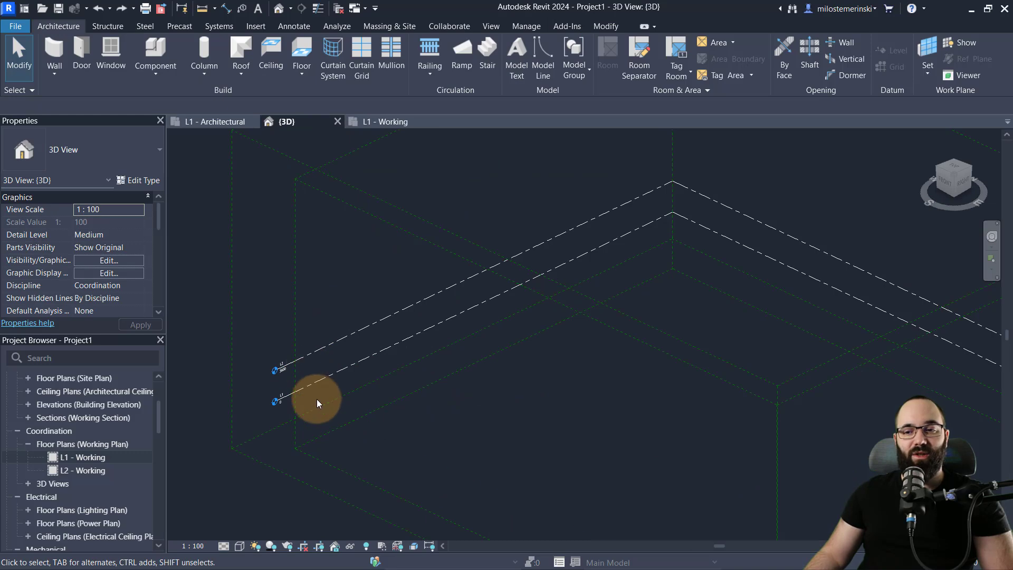
middle_drag(316, 399, 299, 338)
scroll(299, 338, down, 2)
scroll(300, 338, down, 4)
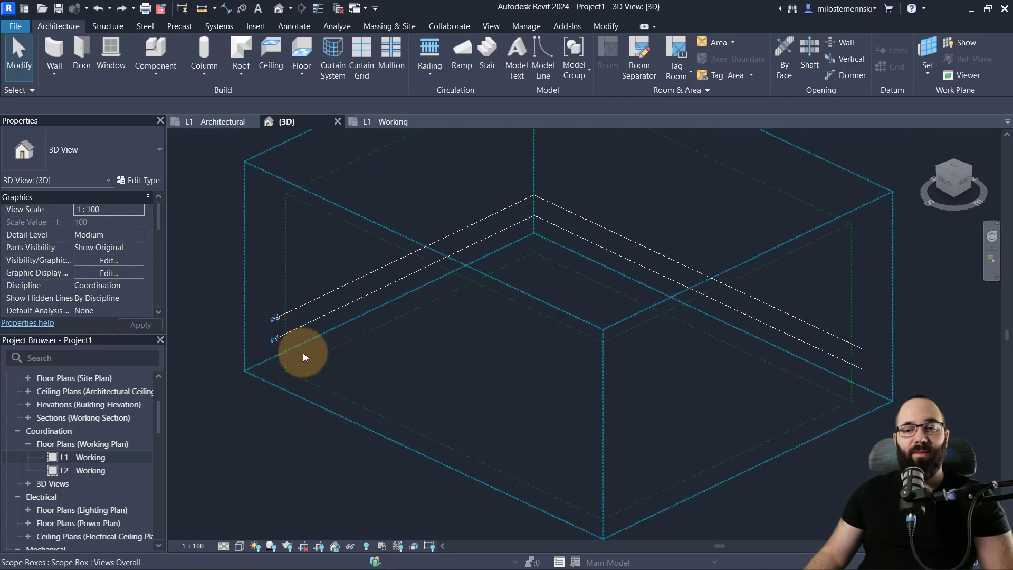
Step: Move two sides of the Grids and Levels scope box in the 3D view to shift the level ends, and undo the changes
click(307, 383)
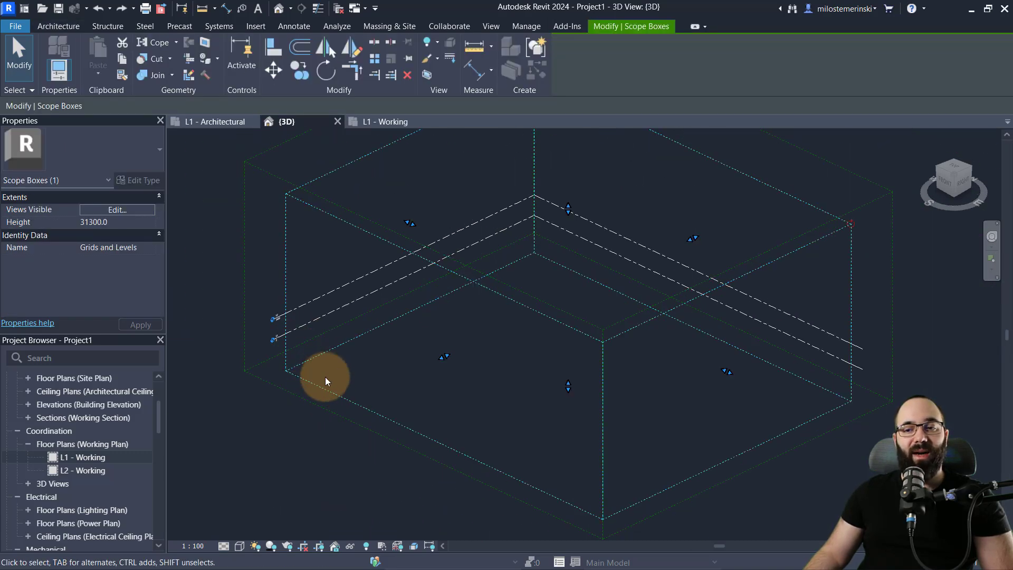
drag(443, 357, 504, 328)
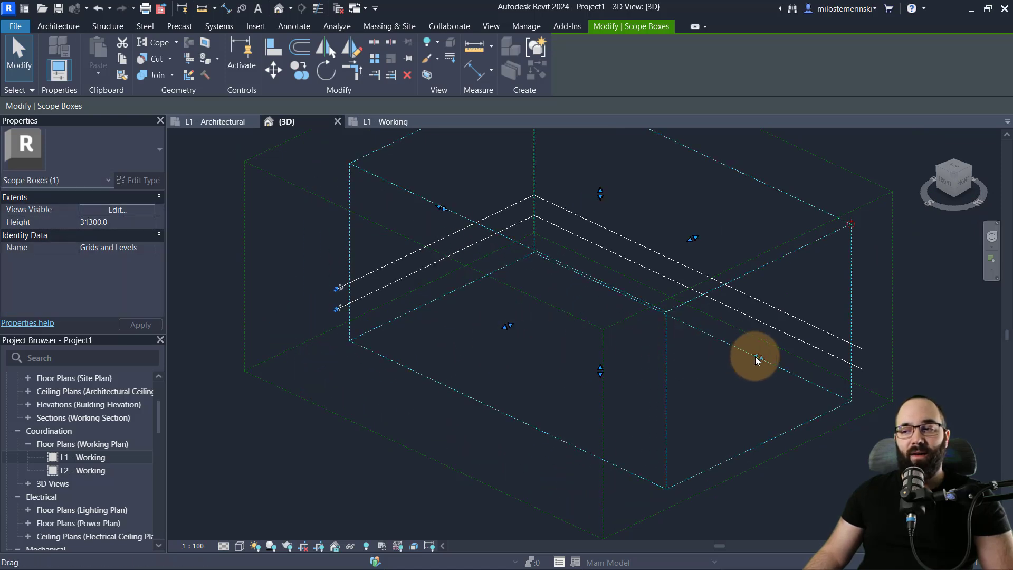
drag(757, 356, 855, 405)
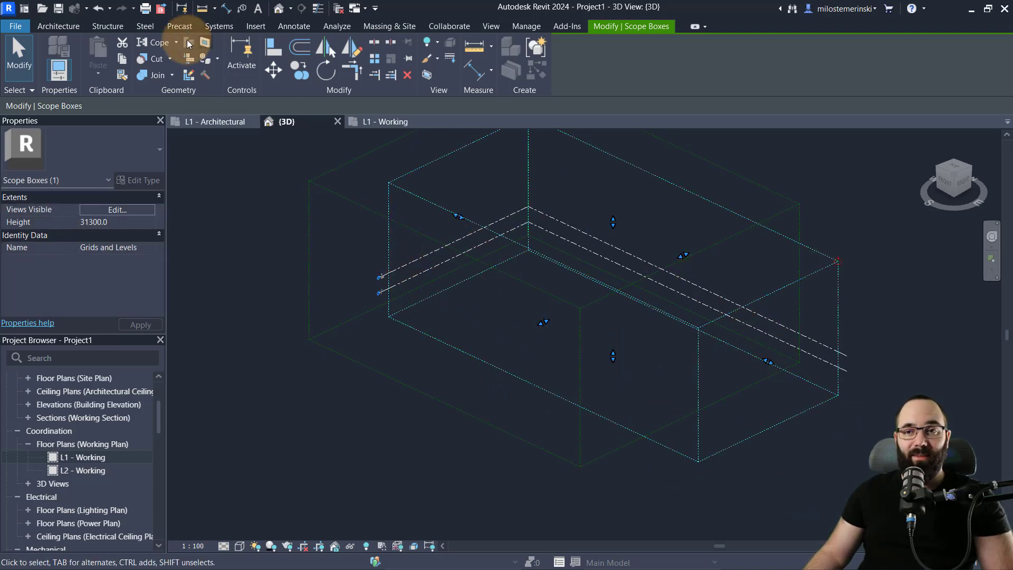
click(94, 15)
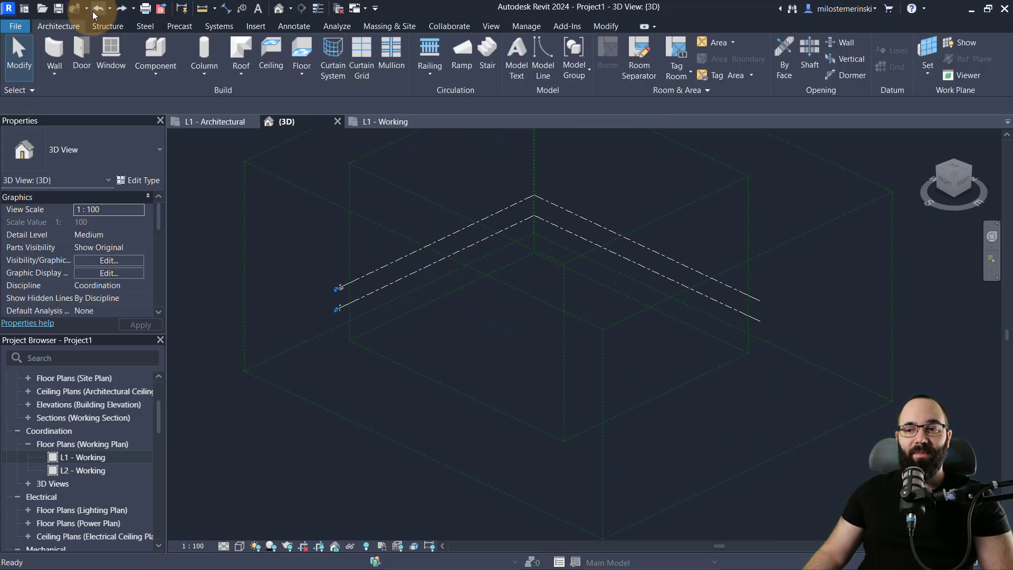
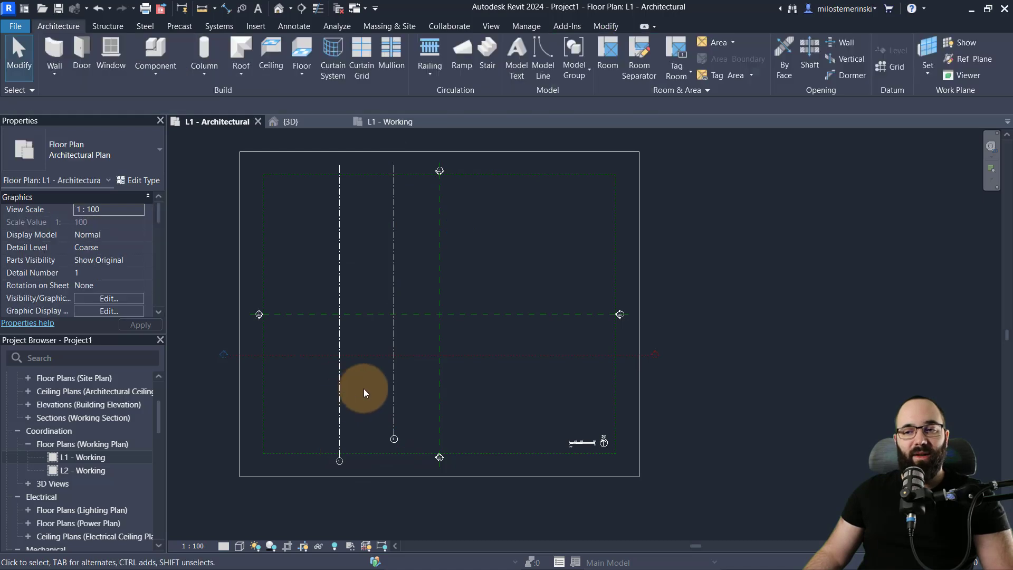
Step: Assign the Grids and Levels scope box to both vertical grid lines in the L1 - Architectural plan
scroll(365, 376, up, 2)
drag(425, 408, 279, 387)
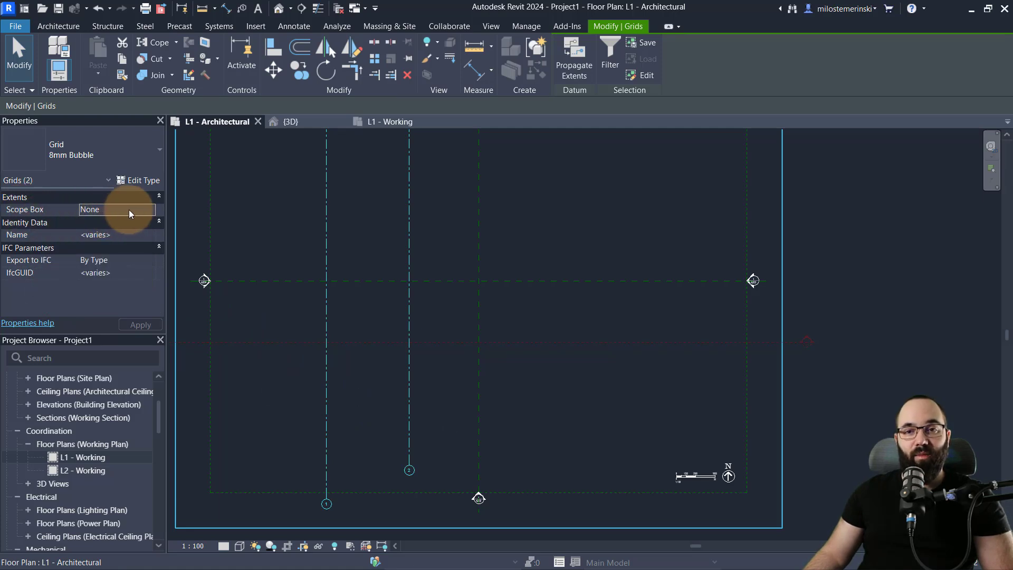
click(153, 210)
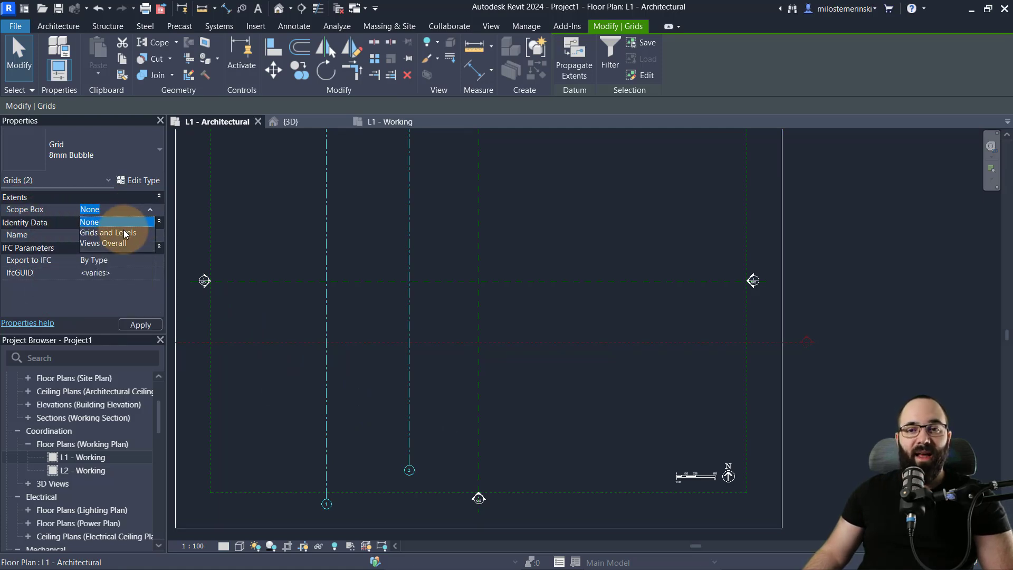
click(88, 233)
click(141, 325)
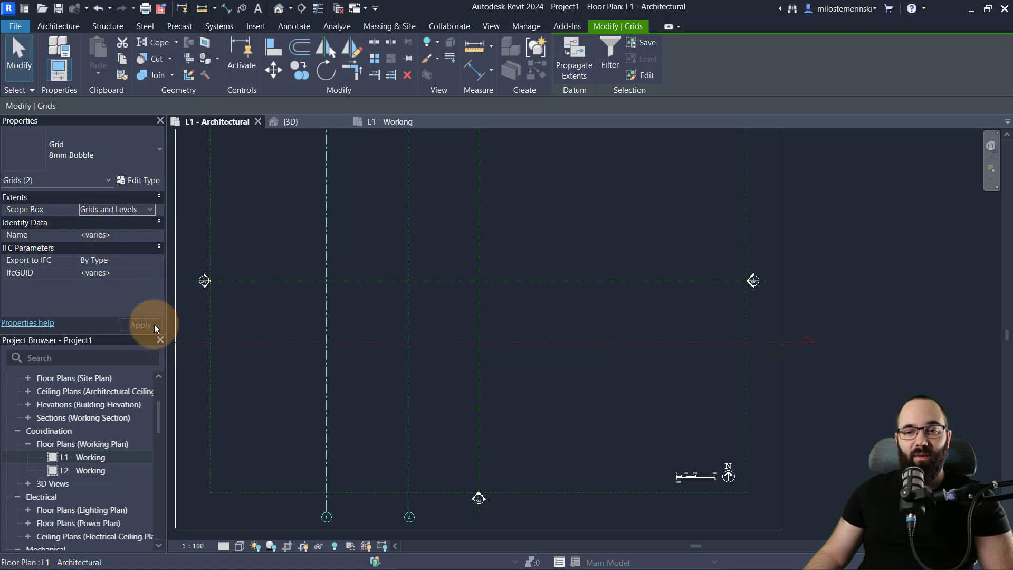
click(371, 376)
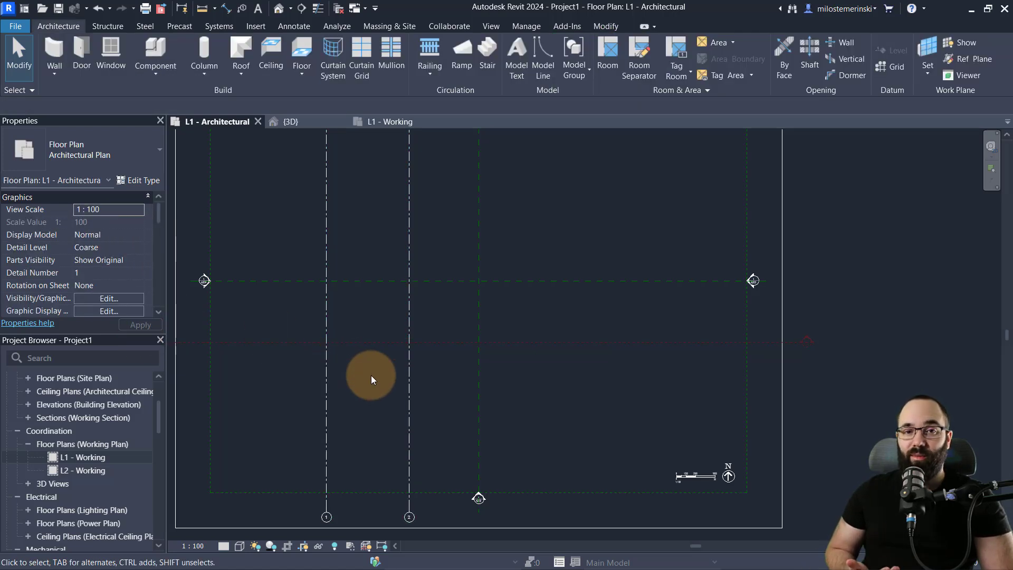
Step: Pull the north and south edges of the Grids and Levels scope box inward to shorten both grid lines
scroll(425, 379, down, 3)
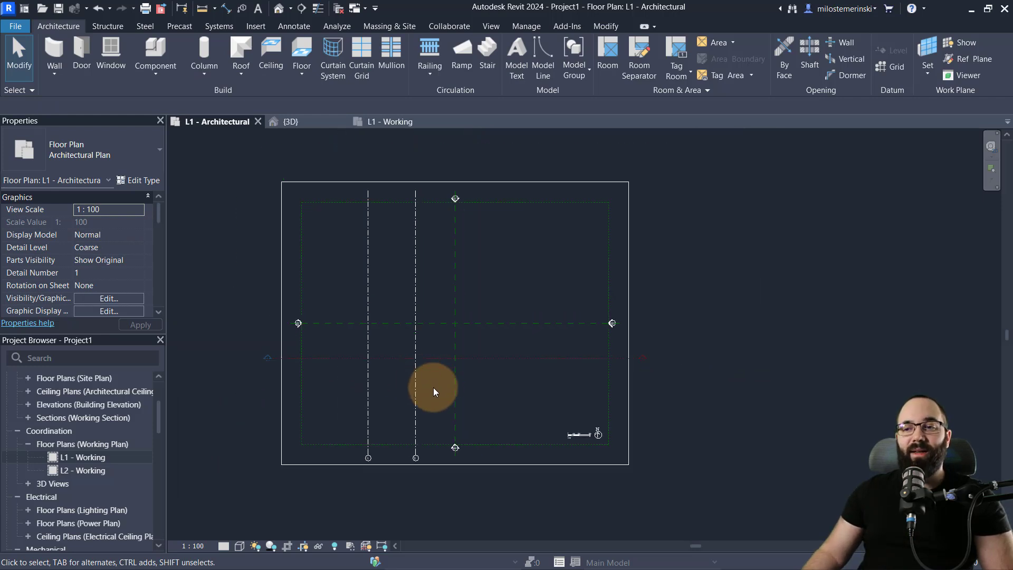
click(398, 427)
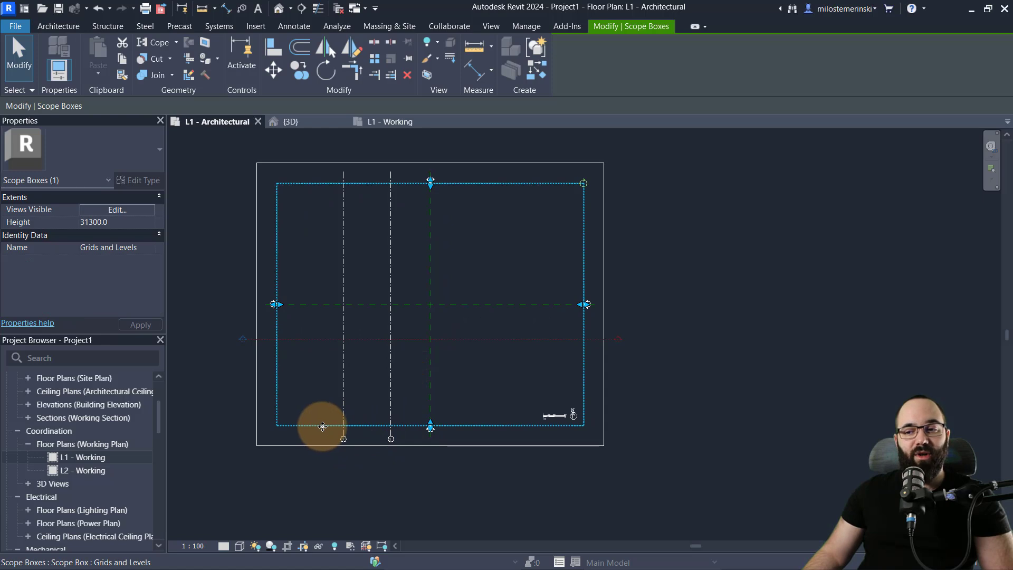
drag(432, 182, 430, 238)
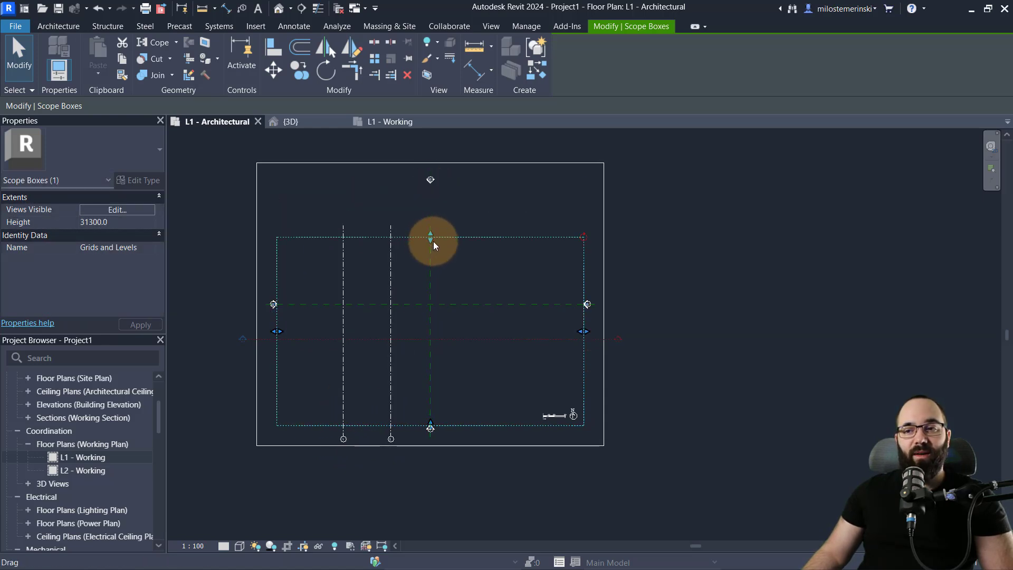
drag(431, 427, 431, 380)
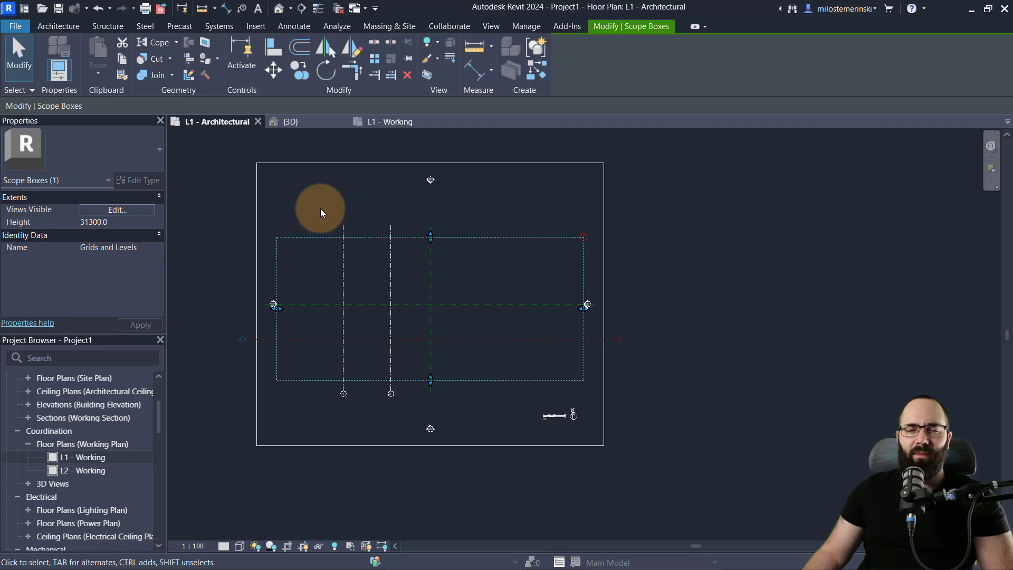
Step: Undo the scope box resizing, the grids' scope box assignment and the creation of both grid lines
click(98, 8)
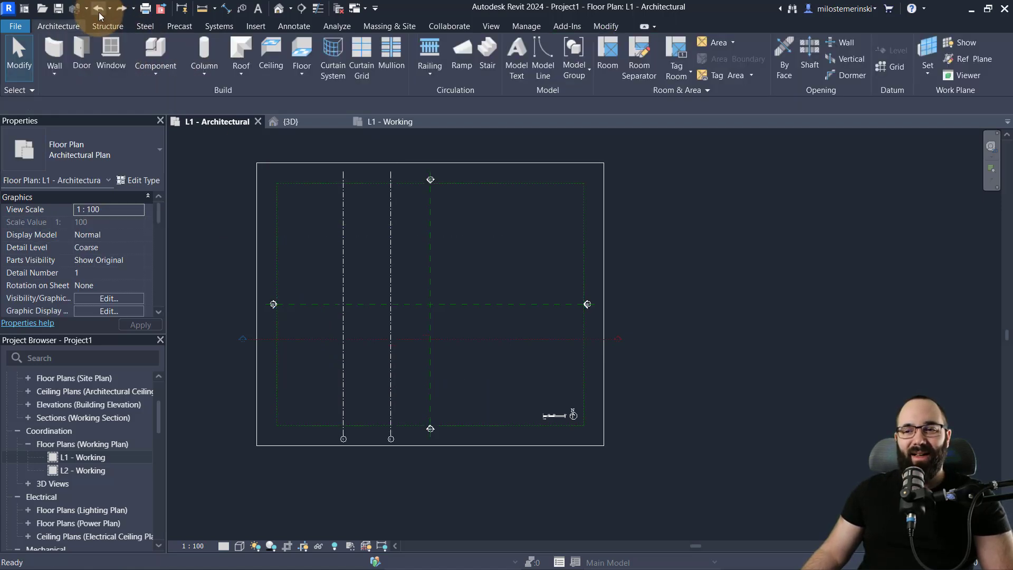
click(99, 12)
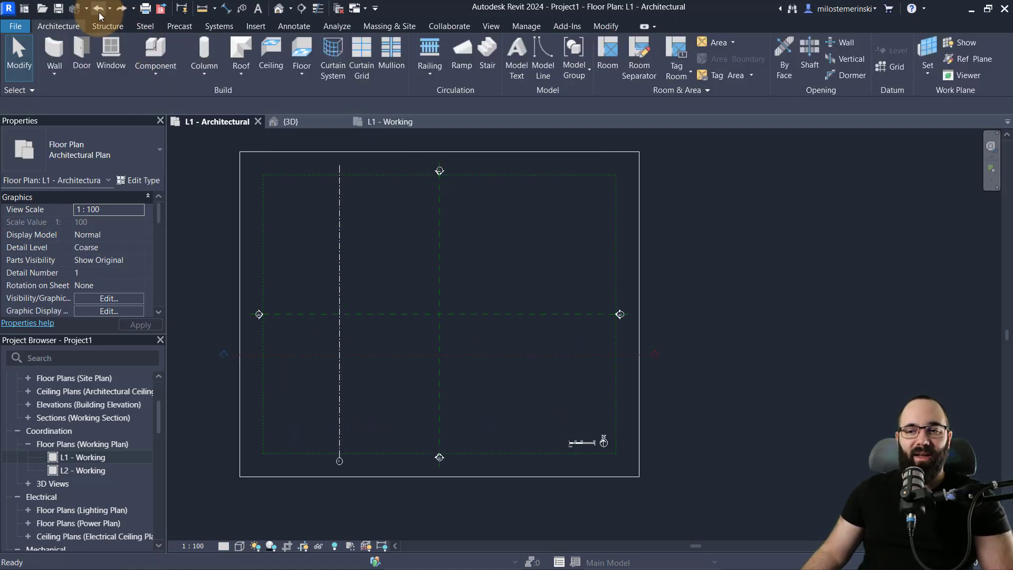
click(448, 293)
Step: Look over the scope boxes in the 3D view and return to the L1 - Architectural plan
click(290, 121)
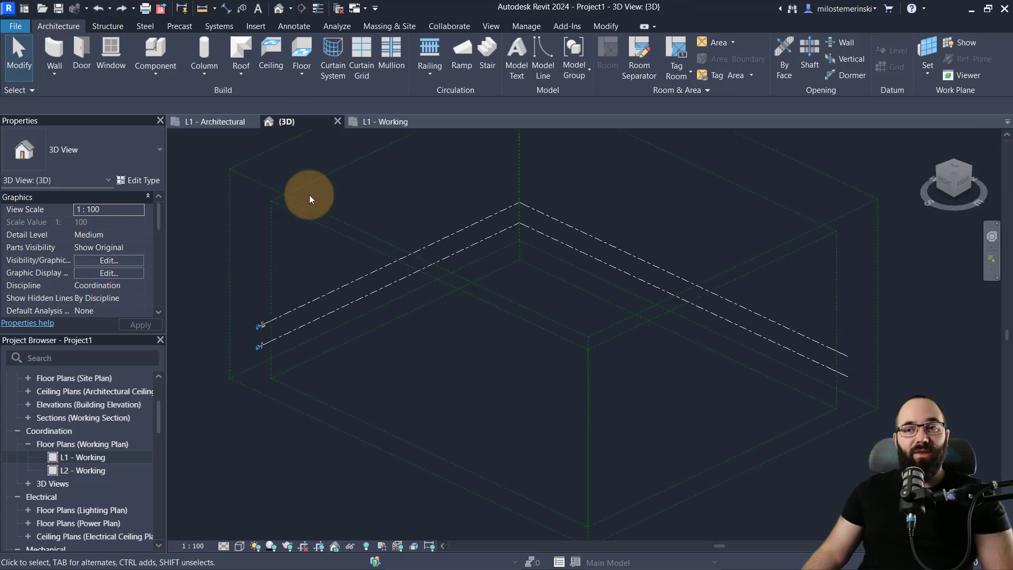
click(225, 216)
click(287, 224)
click(215, 127)
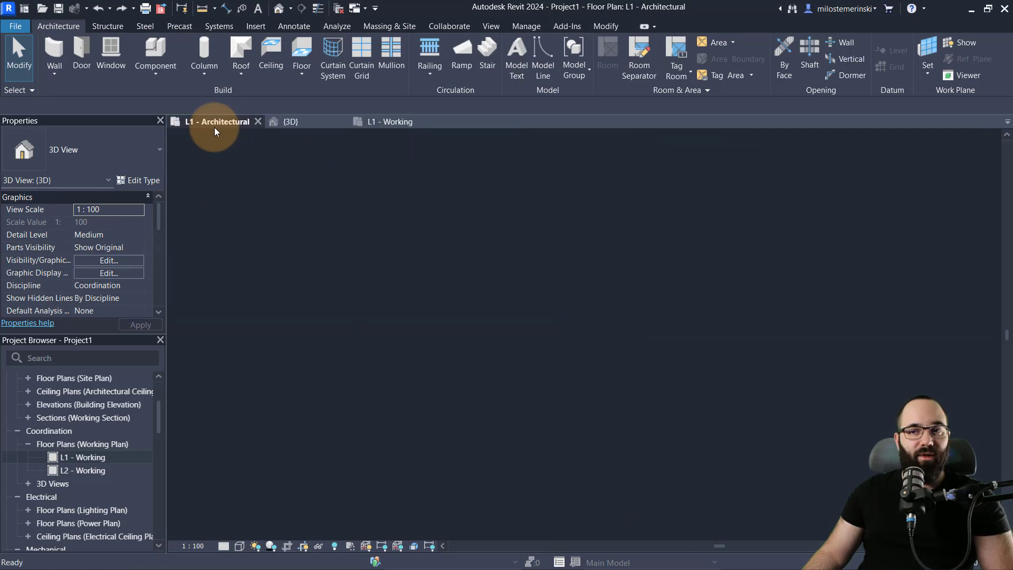
Step: Set the L1 - Architectural floor plan's scope box to None
scroll(122, 248, down, 6)
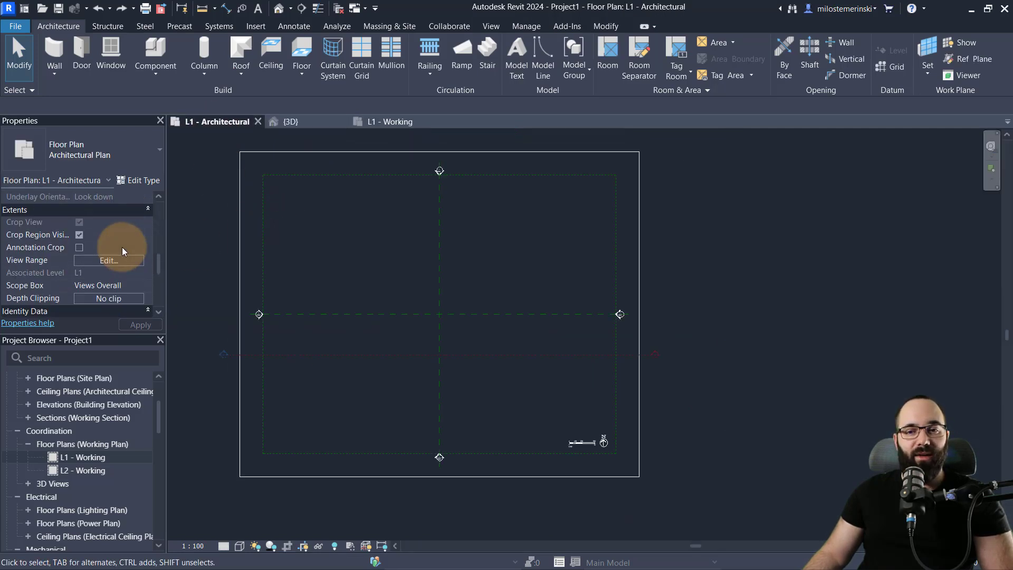
click(128, 261)
click(138, 260)
click(135, 272)
Step: Move the west edge of the L1 - Architectural crop region slightly outward, and undo the crop change
scroll(375, 265, down, 2)
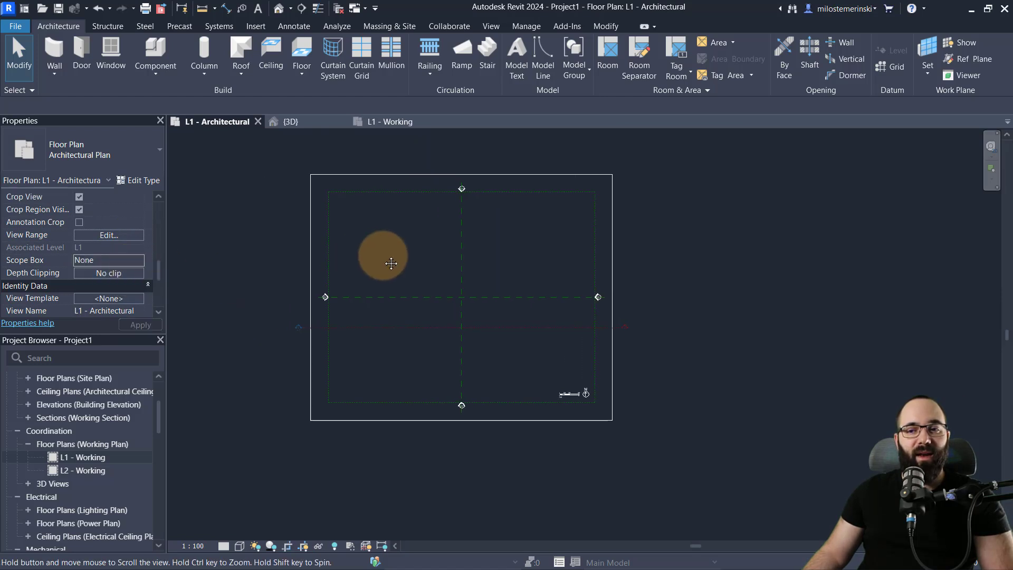
click(311, 269)
mouse_move(313, 304)
mouse_down()
mouse_move(228, 298)
mouse_move(308, 297)
mouse_up()
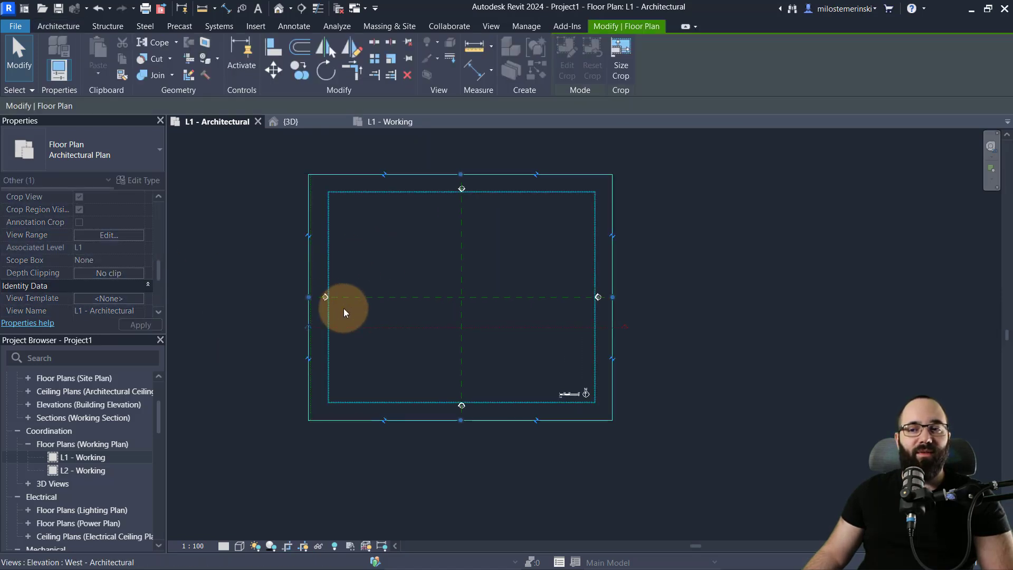
click(97, 14)
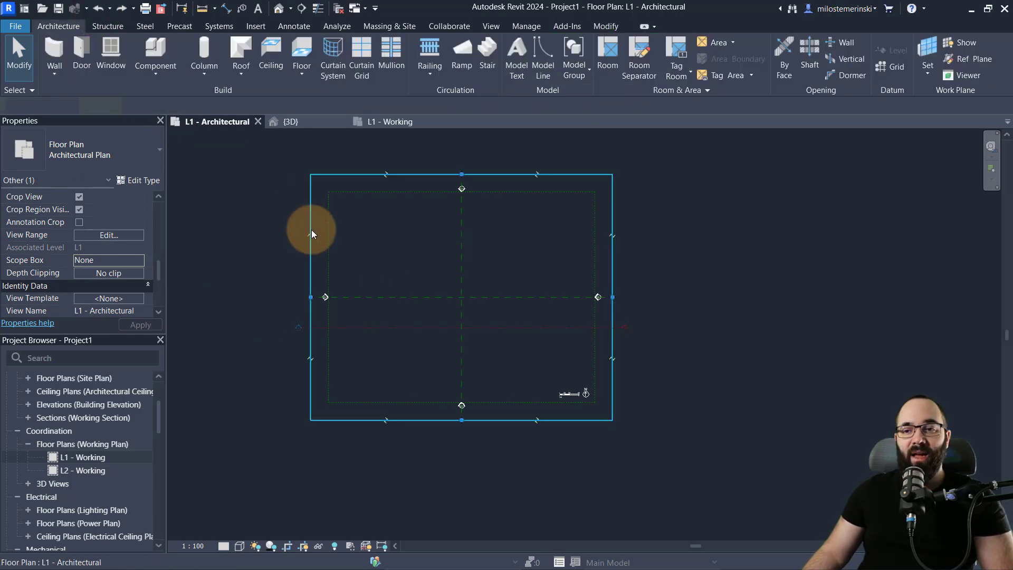
click(311, 229)
click(97, 11)
click(178, 305)
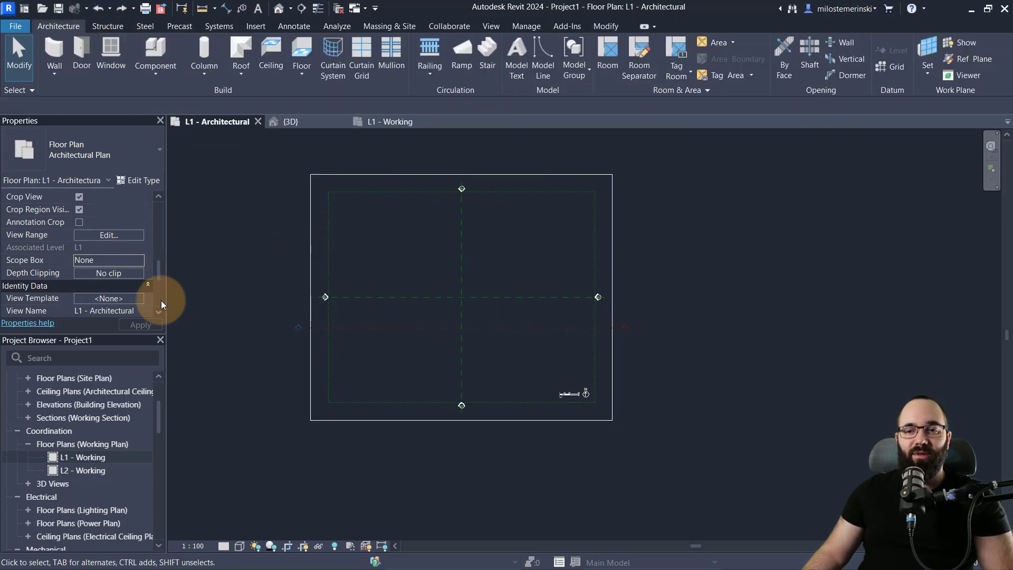
scroll(123, 267, down, 2)
scroll(123, 267, up, 2)
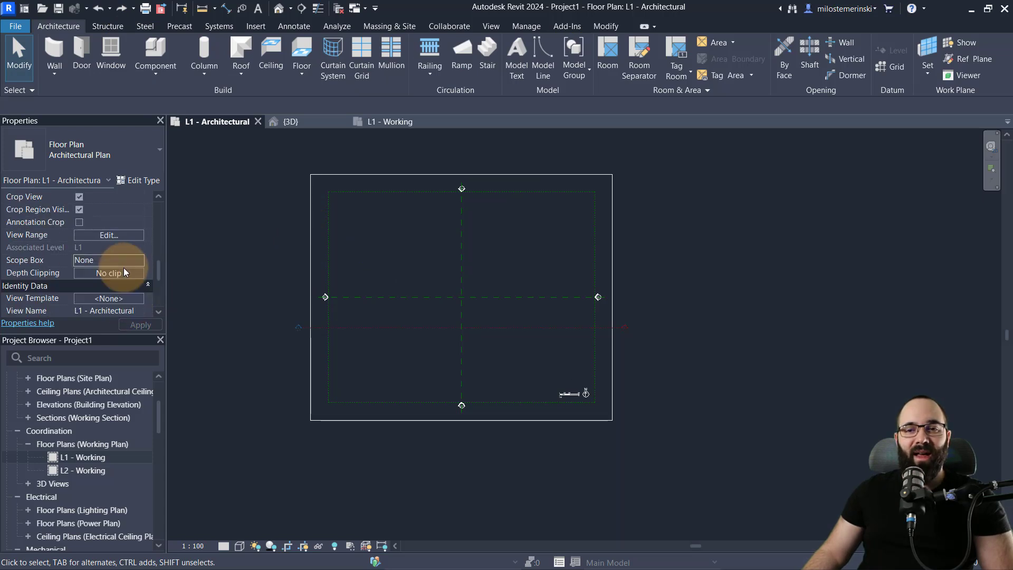
Step: Set the L1 - Architectural floor plan's scope box to Views Overall
click(135, 261)
click(137, 261)
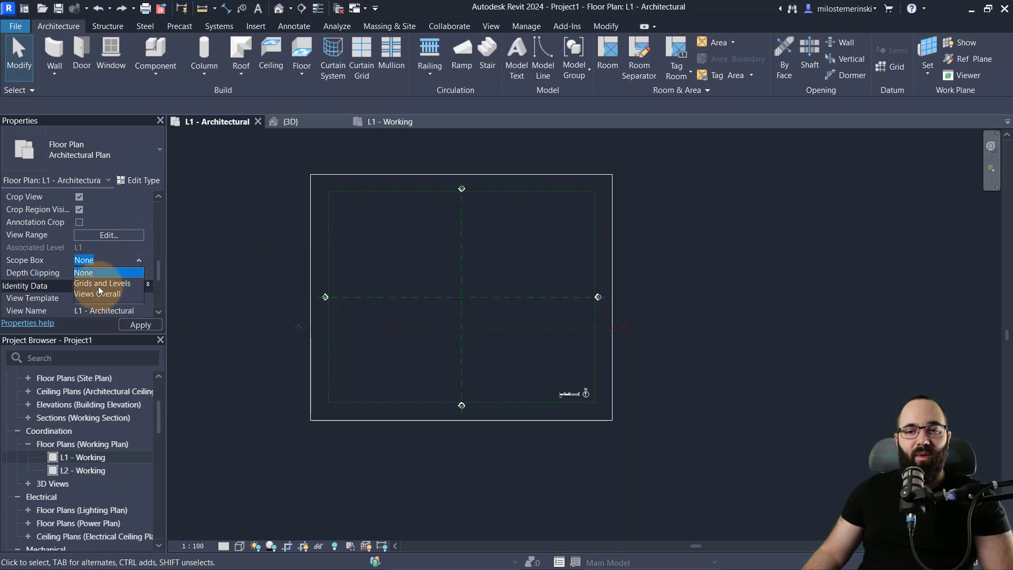
click(96, 294)
click(426, 256)
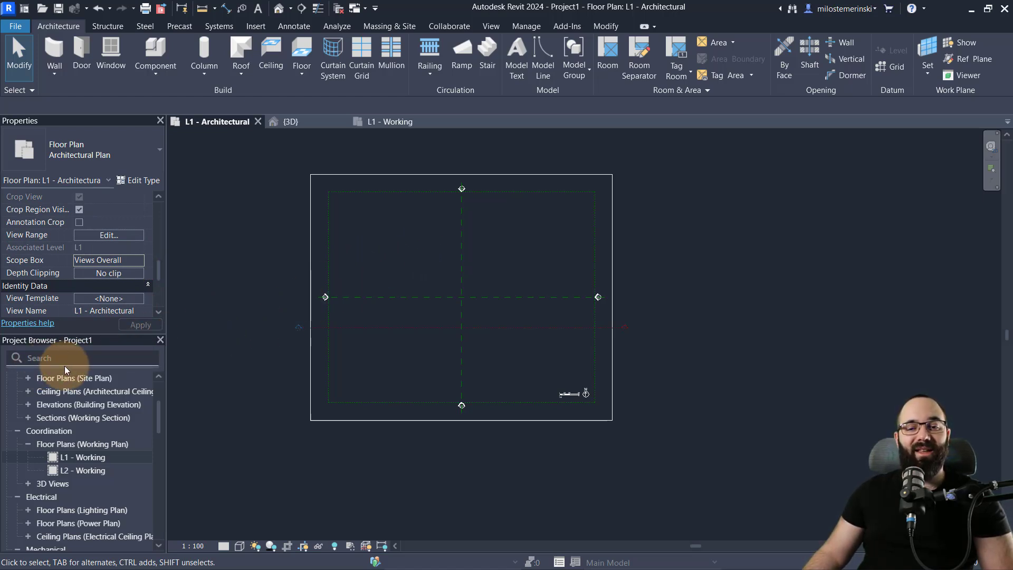
Step: Collapse the Architectural, Coordination, Electrical, Mechanical, Plumbing and Structural view groups in the Project Browser
scroll(78, 463, up, 2)
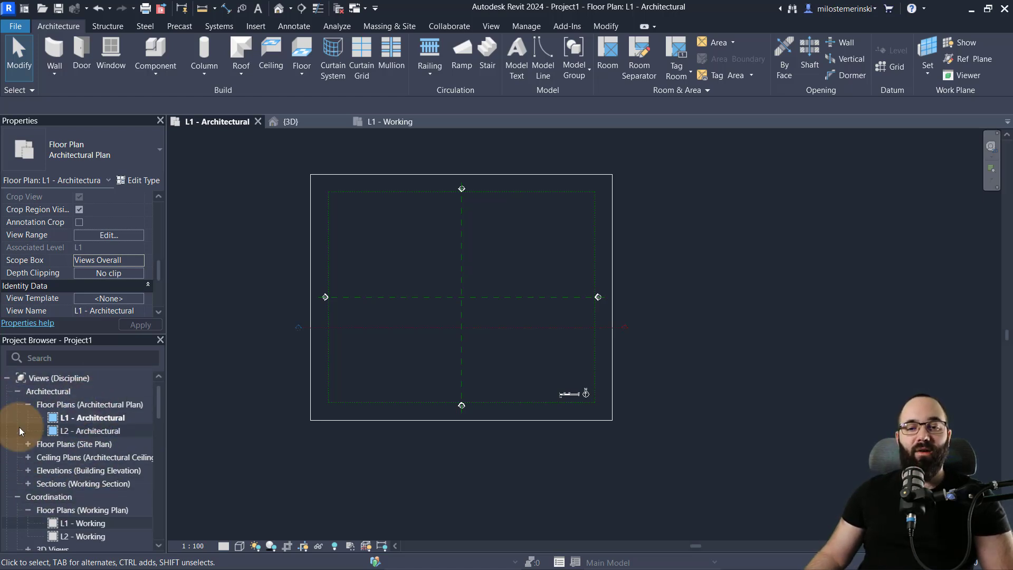
click(18, 392)
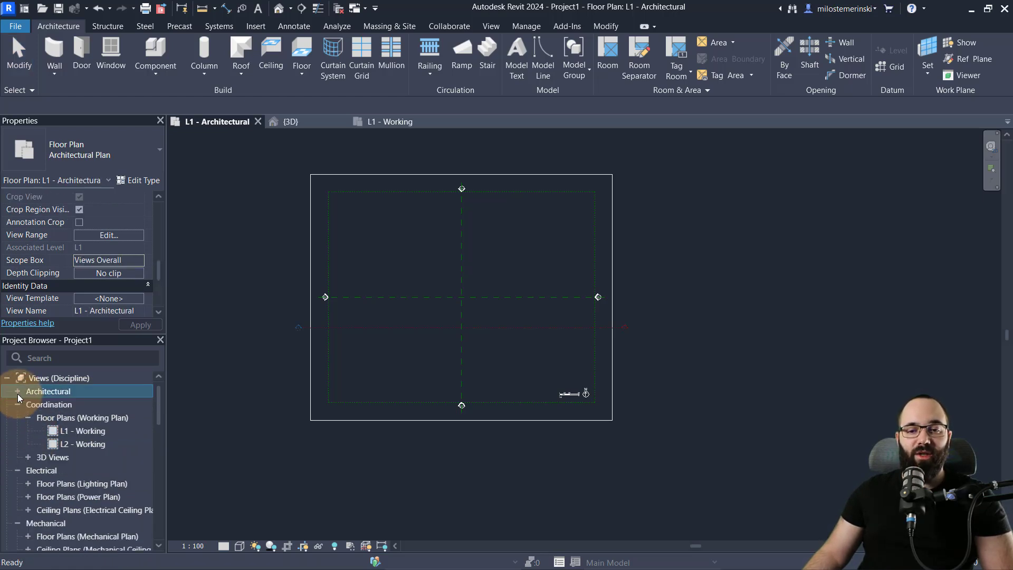
click(17, 404)
click(17, 417)
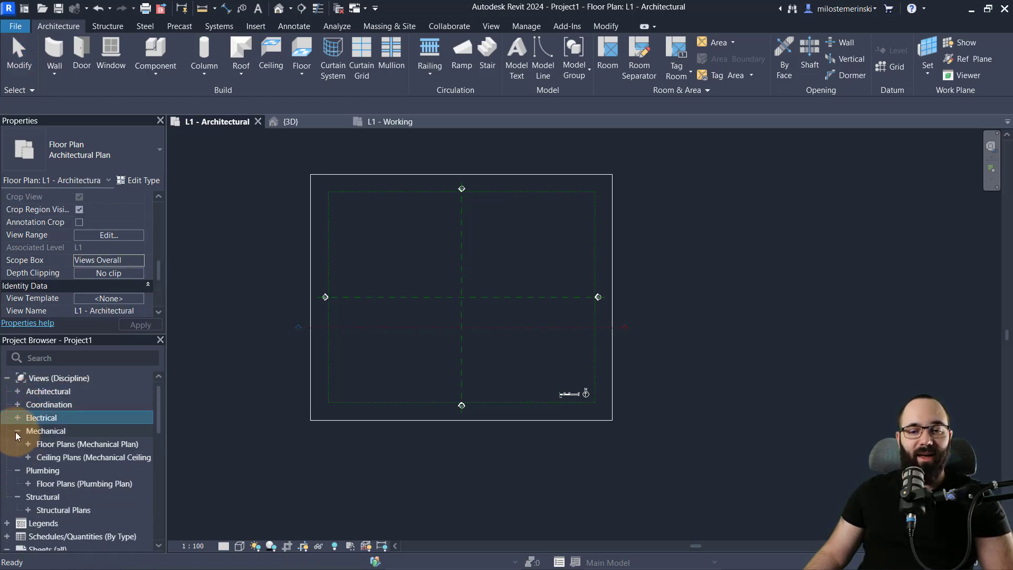
click(18, 431)
click(18, 444)
click(17, 457)
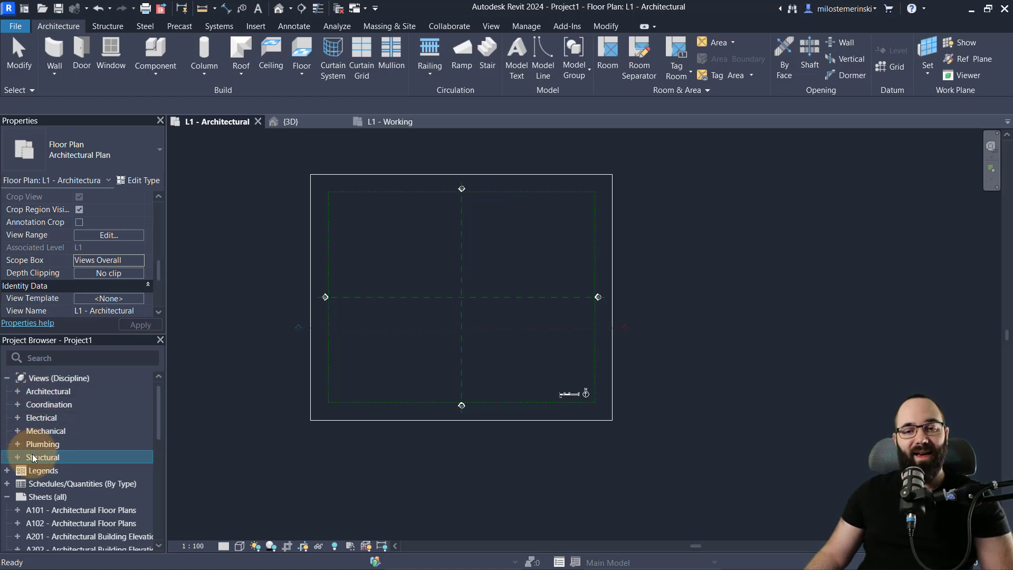
Step: Review the browser organization schemes available for views and close them without changes
right_click(50, 381)
click(97, 392)
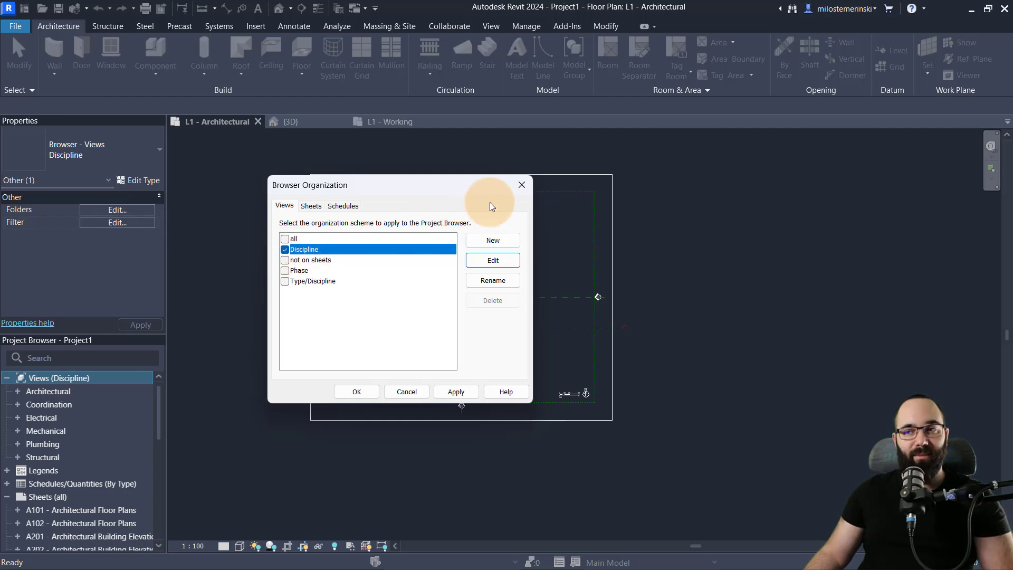
click(522, 185)
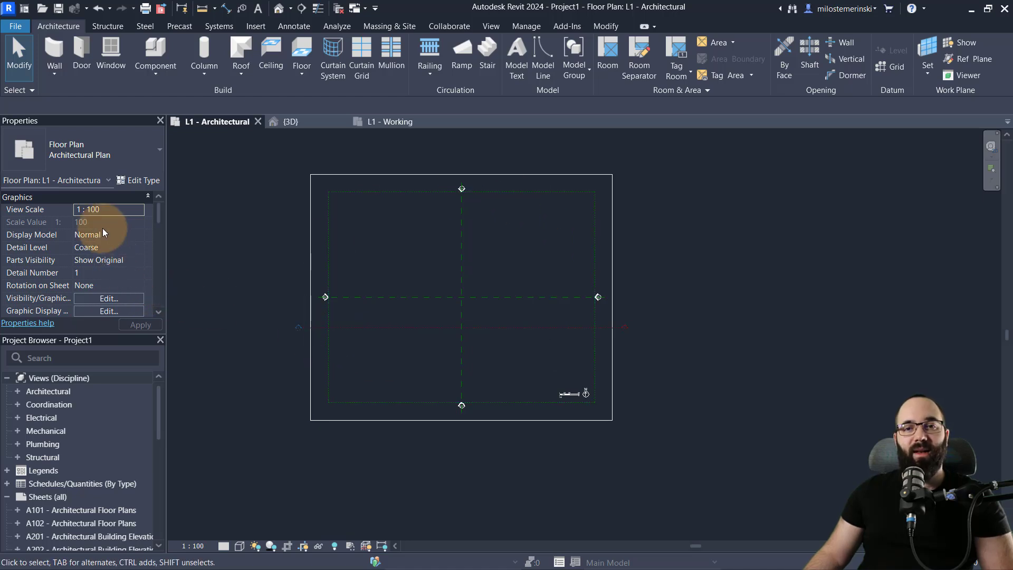
Step: Review the discipline options for the L1 - Architectural plan, keeping Architectural
scroll(123, 249, down, 3)
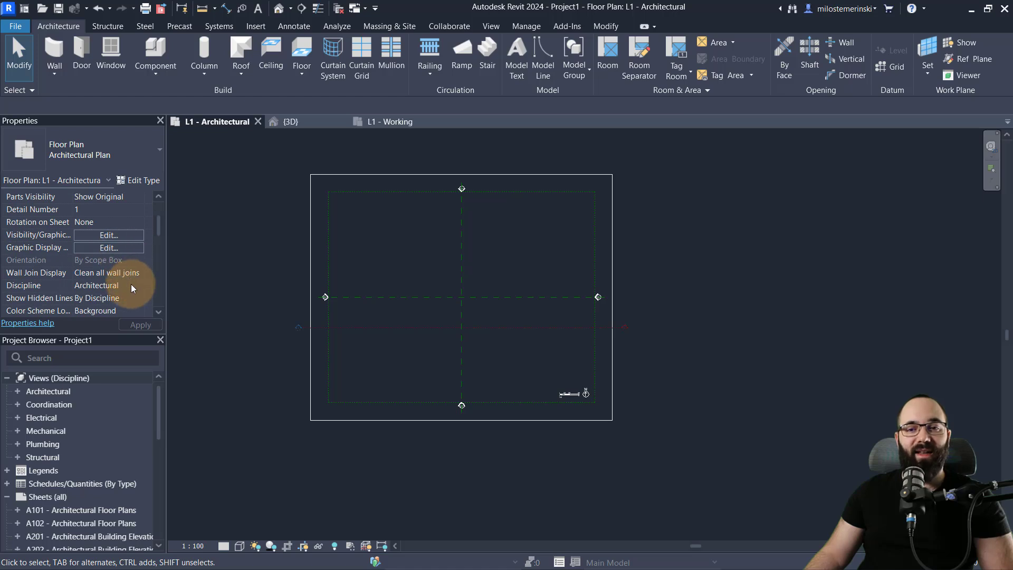
click(131, 285)
click(138, 285)
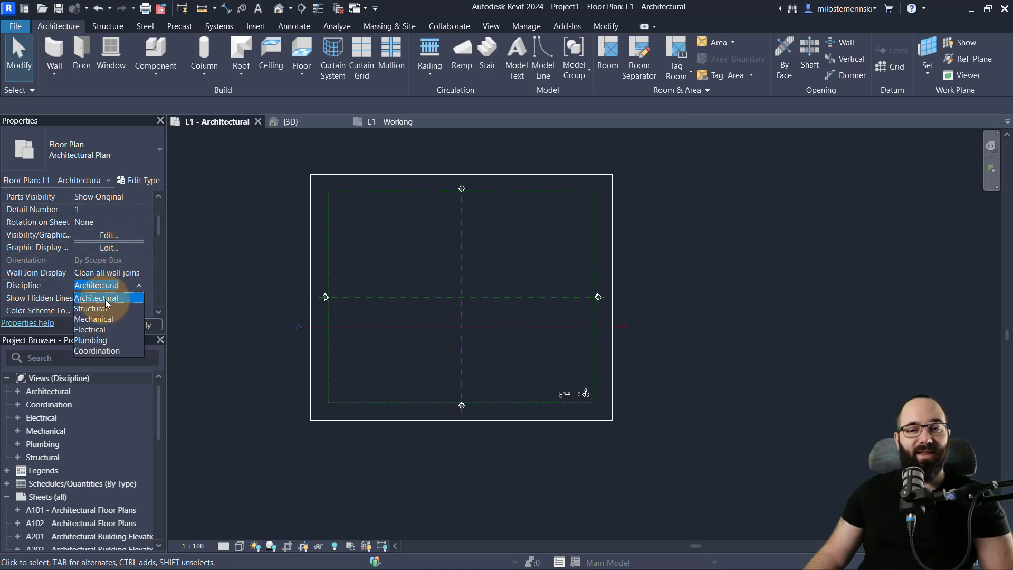
click(136, 287)
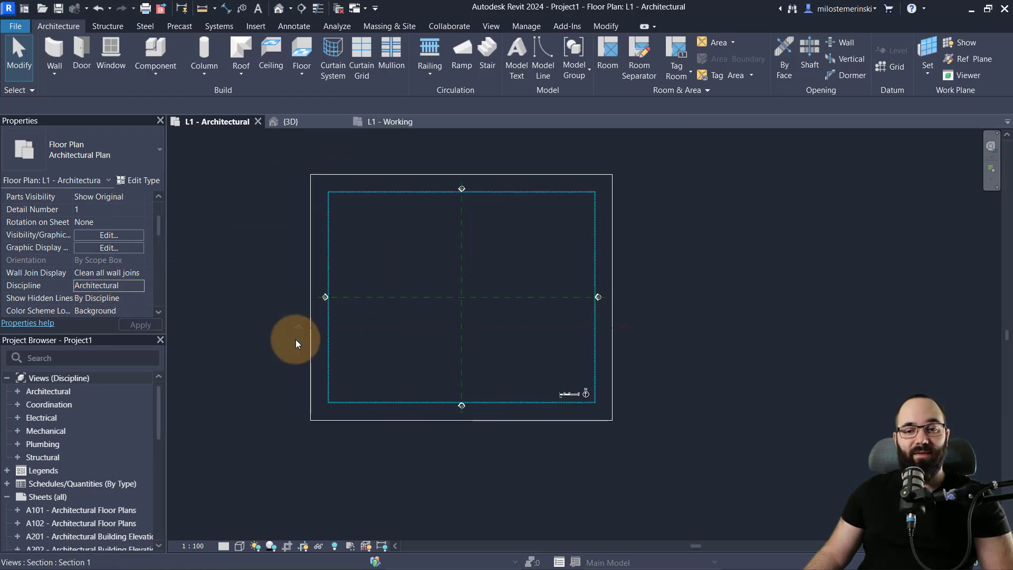
Step: Expand the Architectural view group and set the {3D} view's discipline to Architectural
double_click(48, 391)
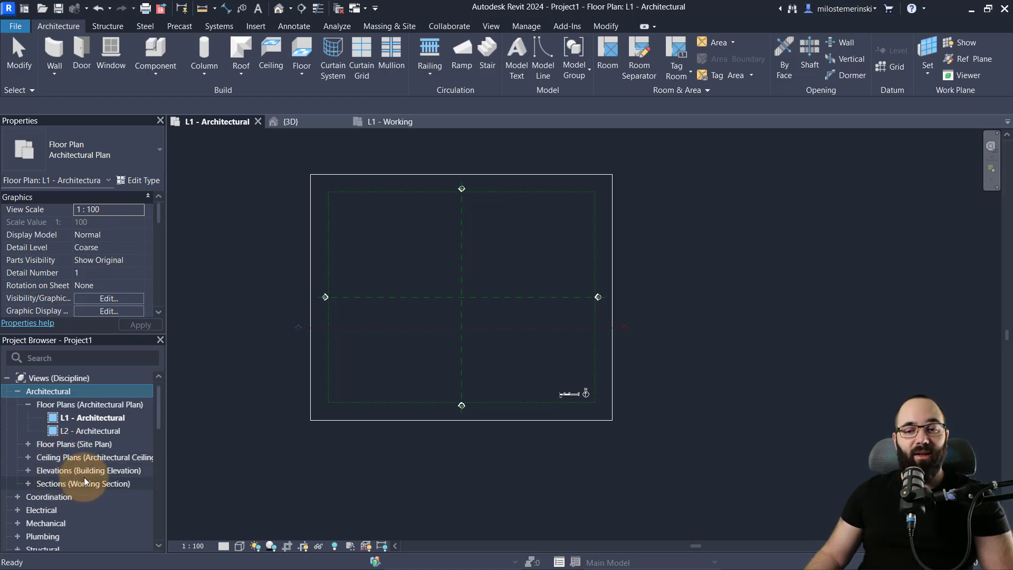
click(306, 122)
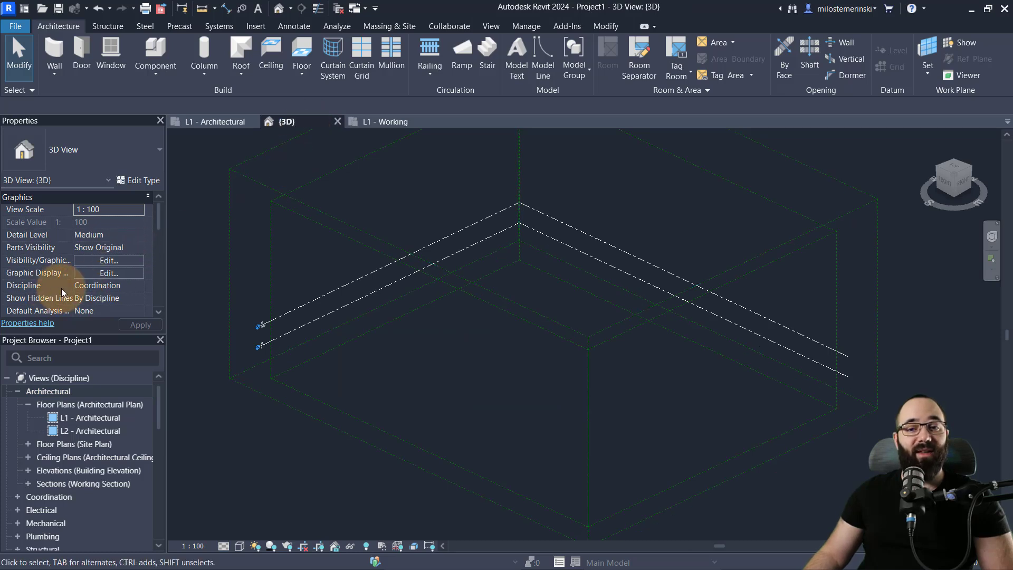
click(138, 287)
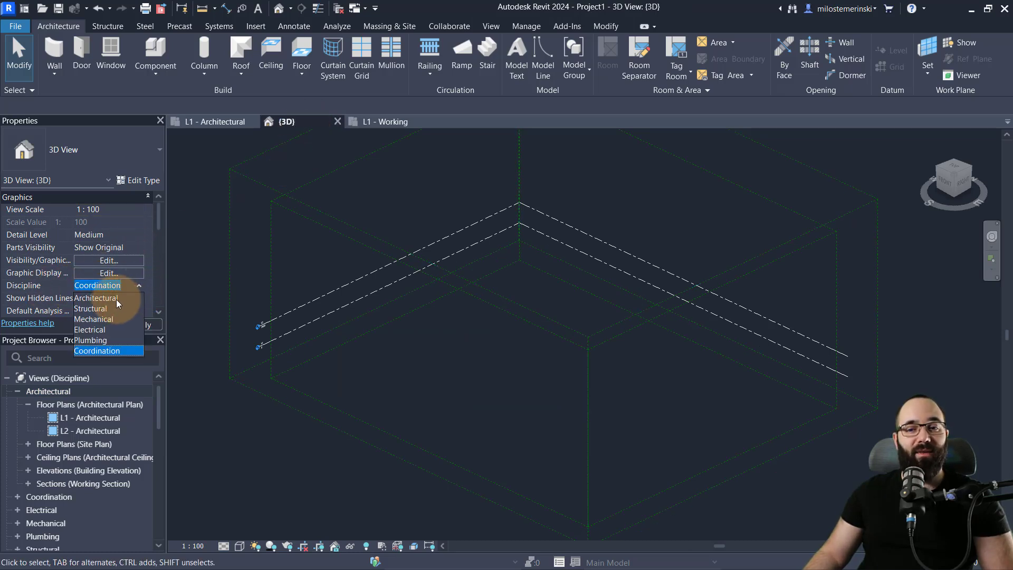
click(116, 300)
click(138, 324)
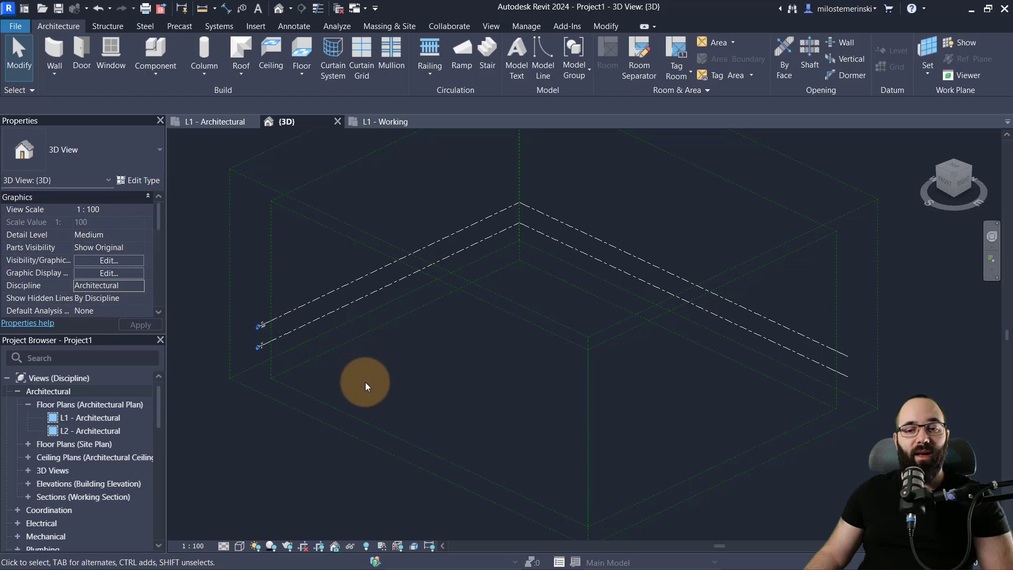
Step: Locate the {3D} view among the Architectural 3D views in the Project Browser and look over its scope boxes
click(28, 471)
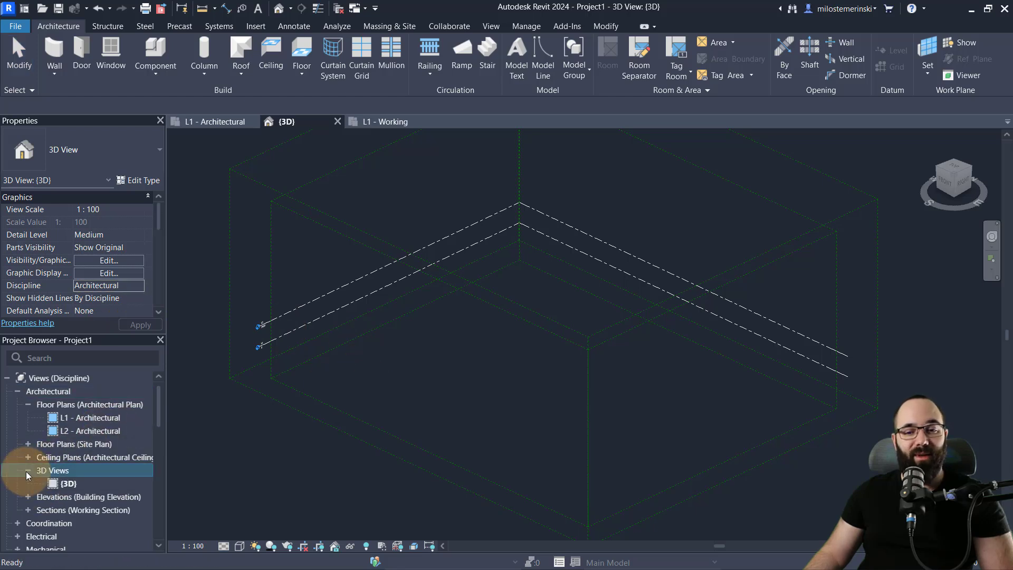
click(68, 483)
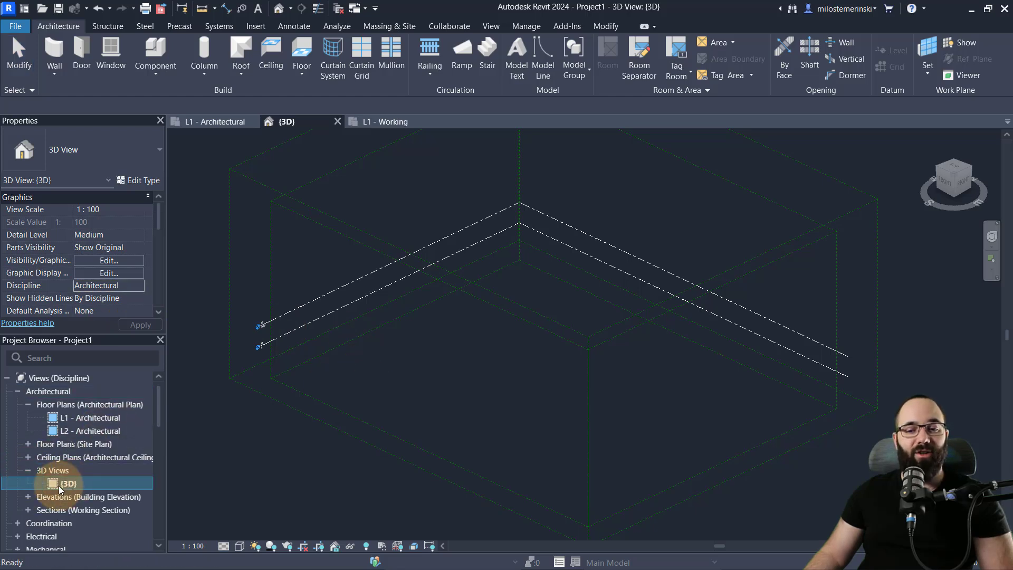
click(423, 400)
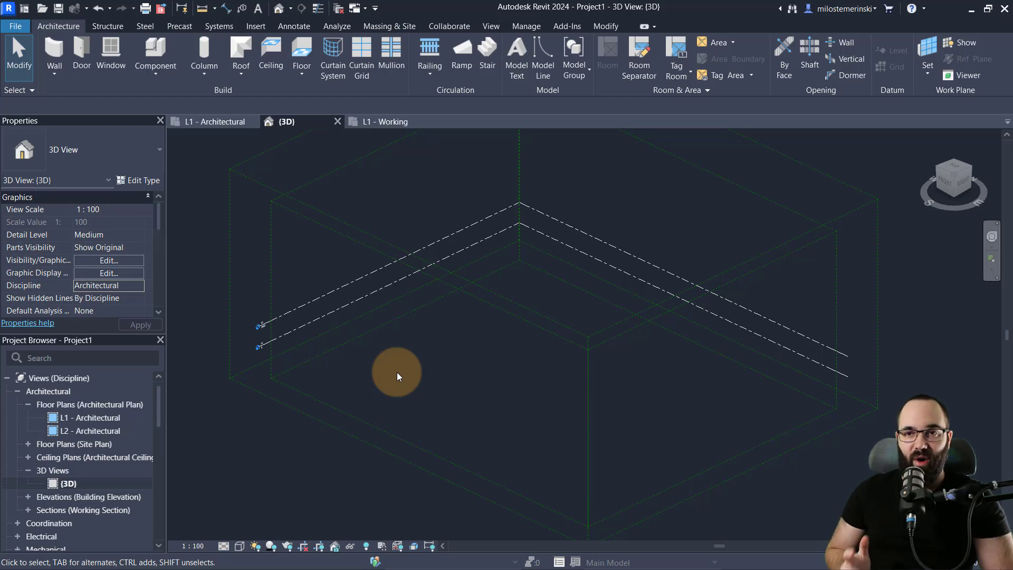
shift+middle_drag(415, 350, 449, 375)
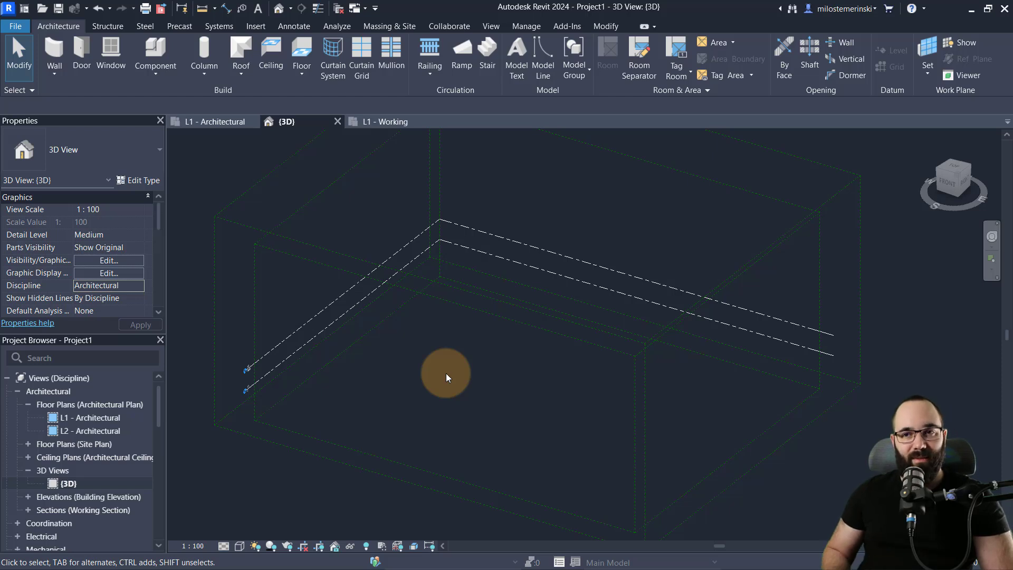
Step: Draw a rectangle of Generic - 300mm walls about 4100 mm wide inside at the centre of the L1 - Architectural plan
click(203, 125)
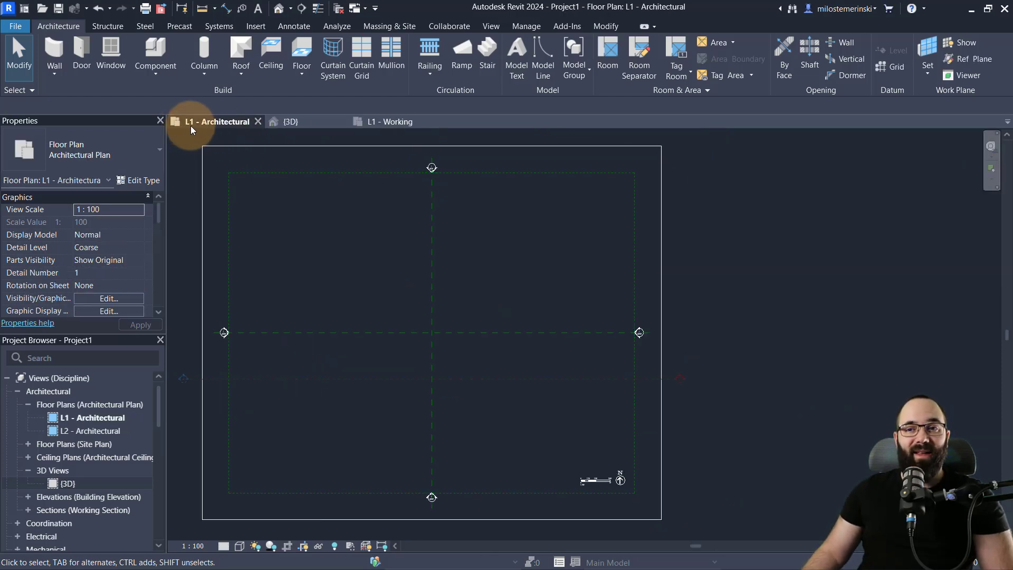
click(55, 47)
scroll(459, 350, up, 2)
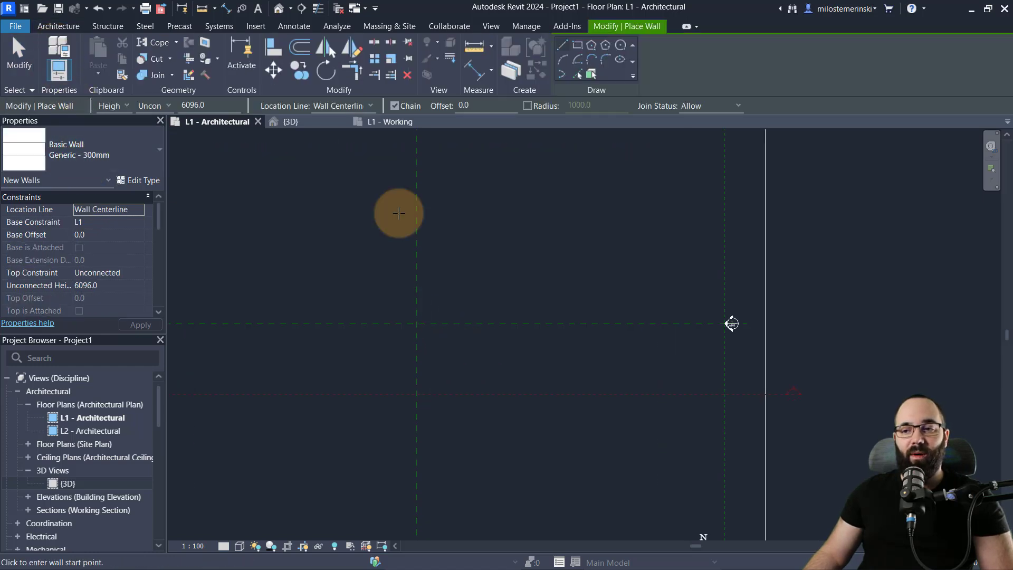
click(577, 45)
click(396, 308)
click(451, 352)
key(Escape)
key(Escape)
scroll(417, 338, up, 2)
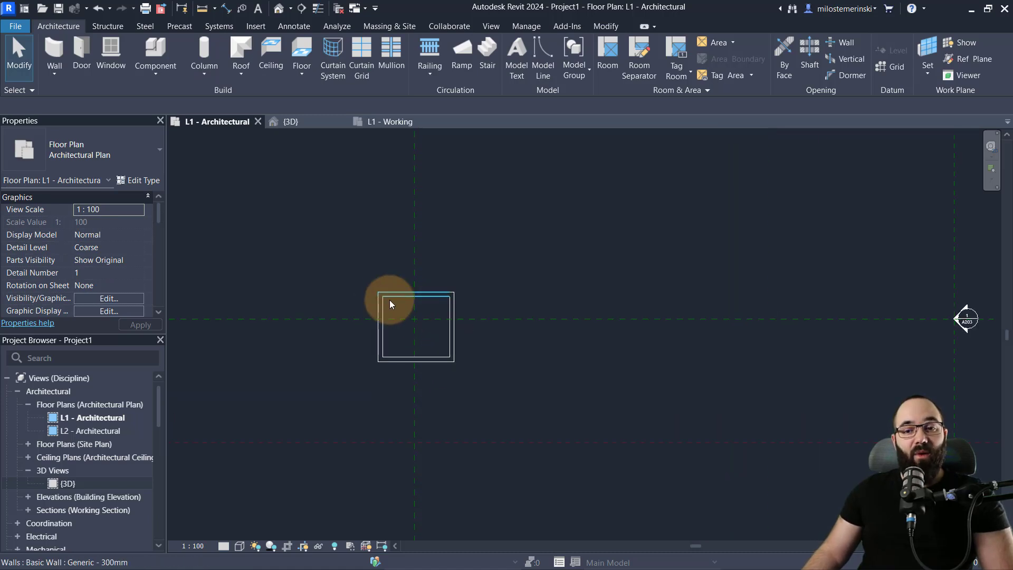
Step: Open the L1 - Lighting floor plan from the Electrical lighting plans
scroll(50, 422, down, 5)
scroll(49, 422, up, 2)
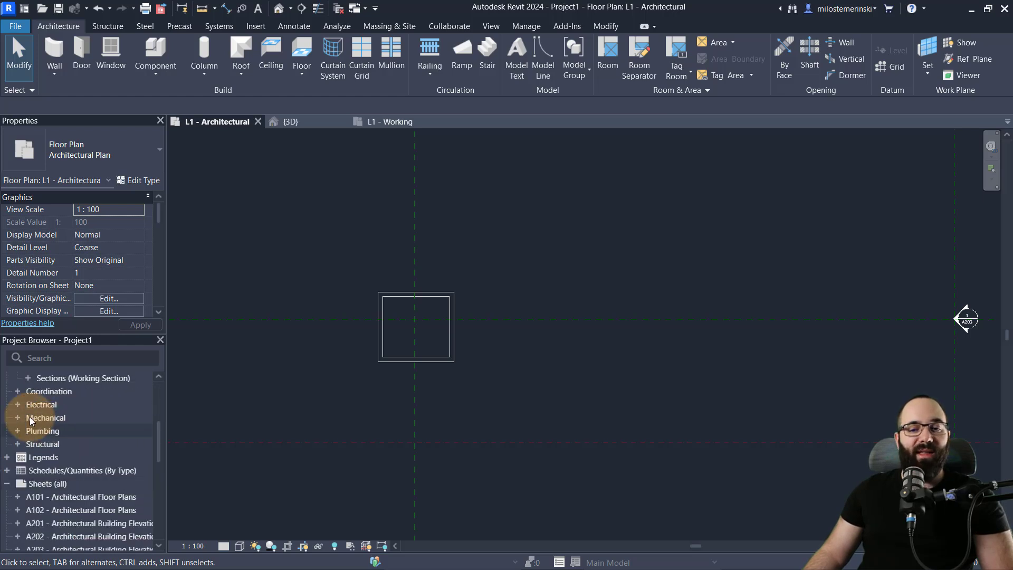
click(17, 405)
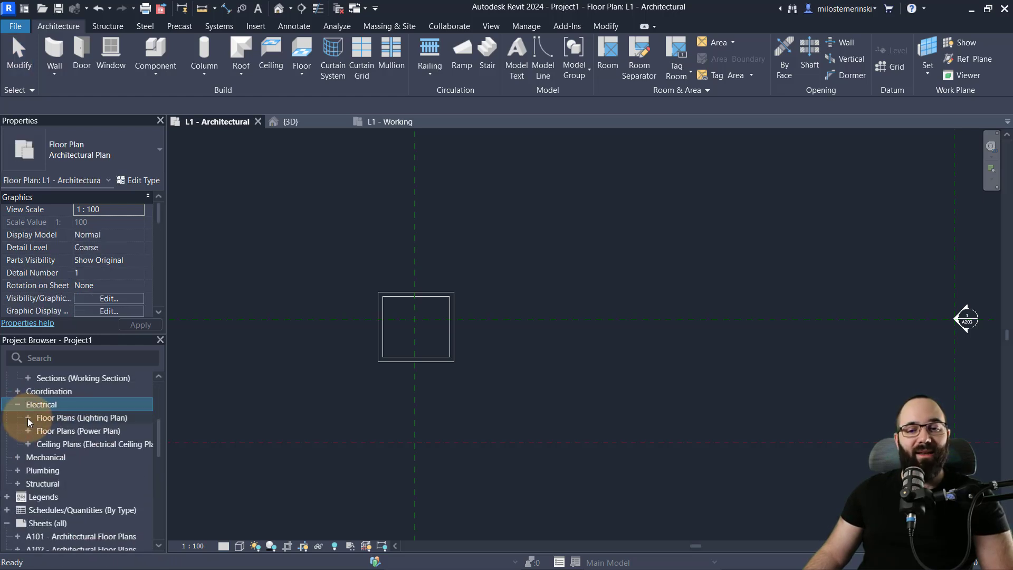
click(29, 418)
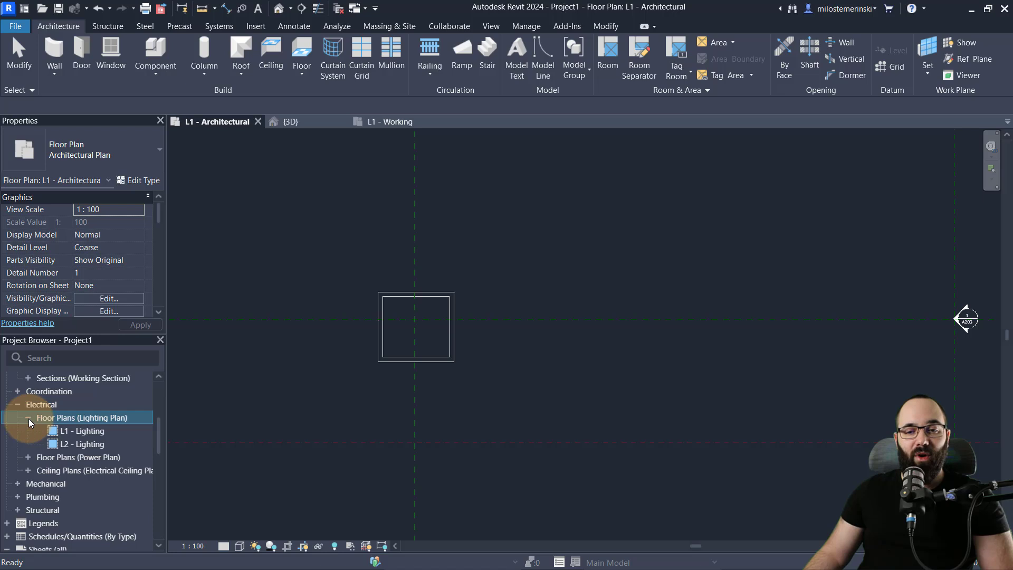
double_click(68, 432)
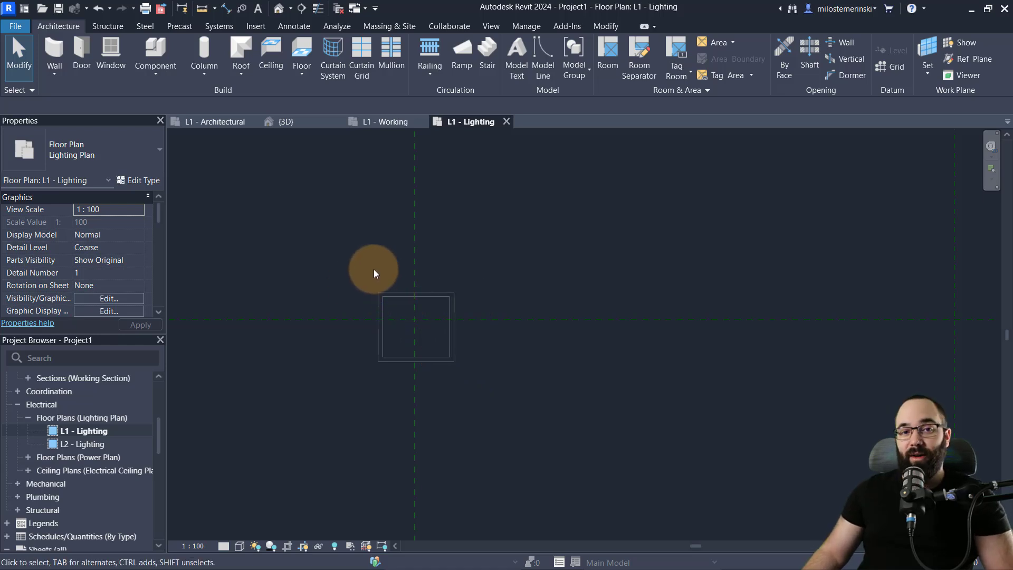
Step: Examine how the walls display in the L1 - Lighting plan and check the view's discipline property
middle_drag(423, 341, 424, 350)
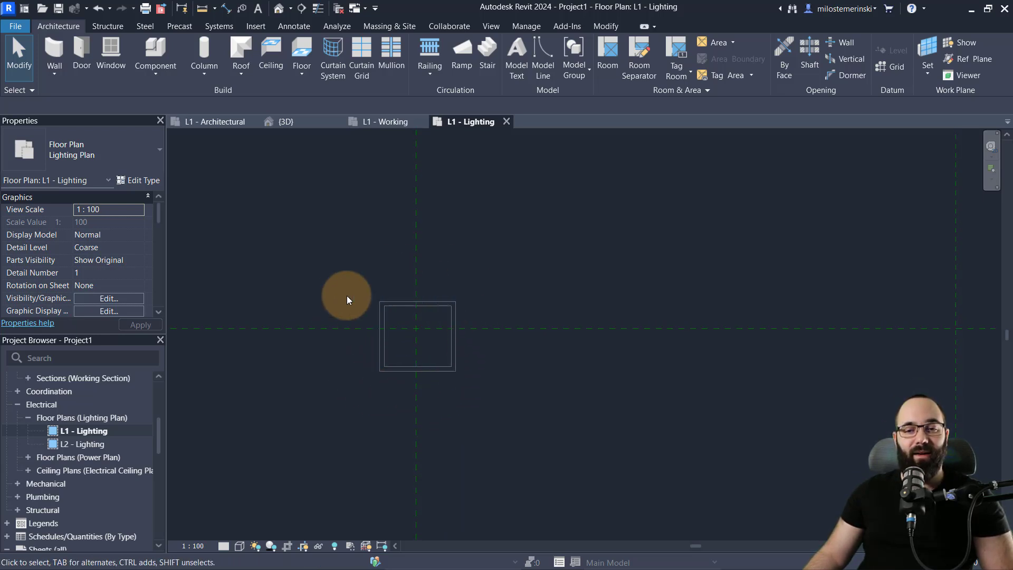
scroll(388, 394, up, 2)
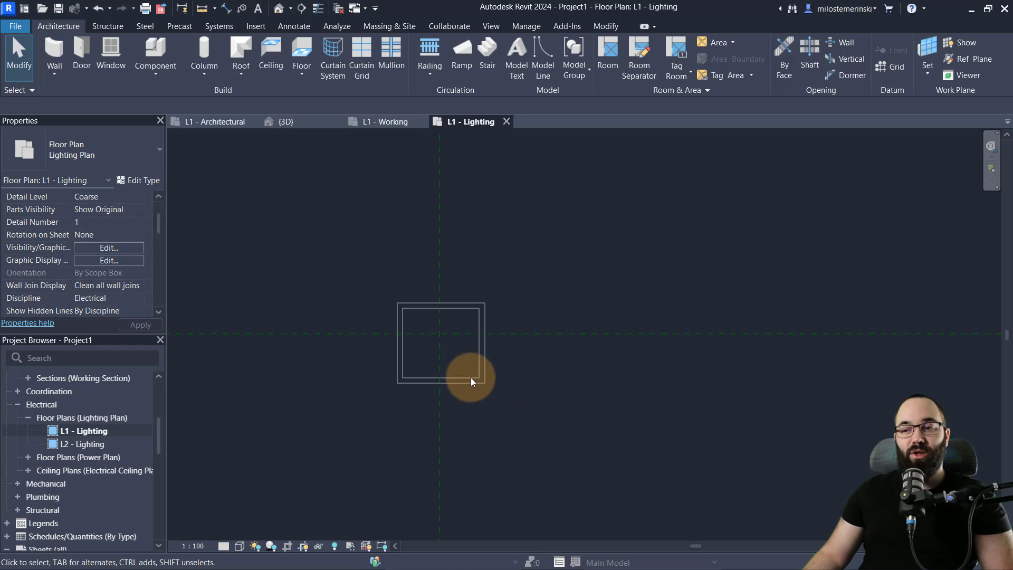
scroll(105, 262, up, 2)
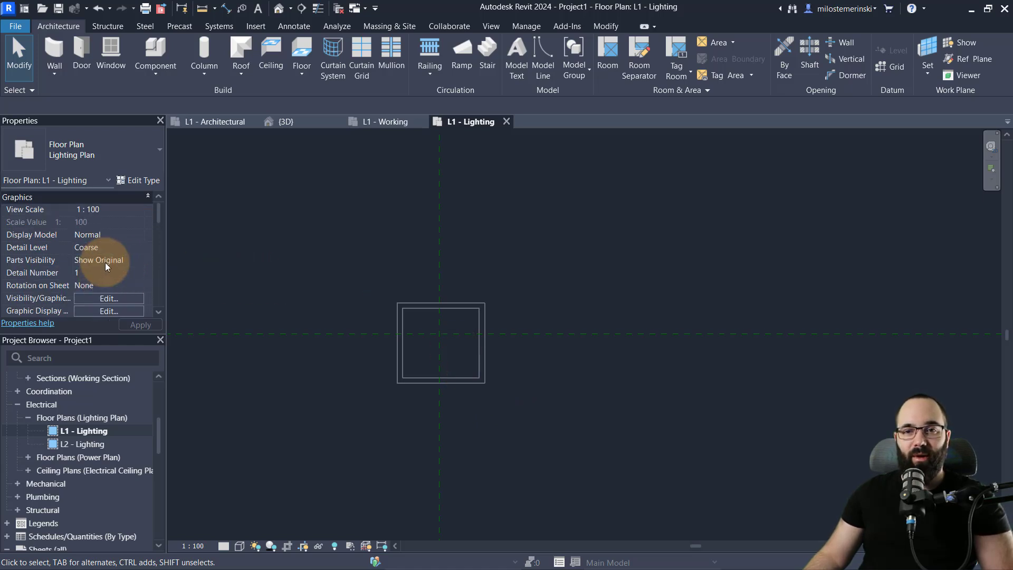
scroll(109, 258, down, 3)
scroll(106, 261, down, 3)
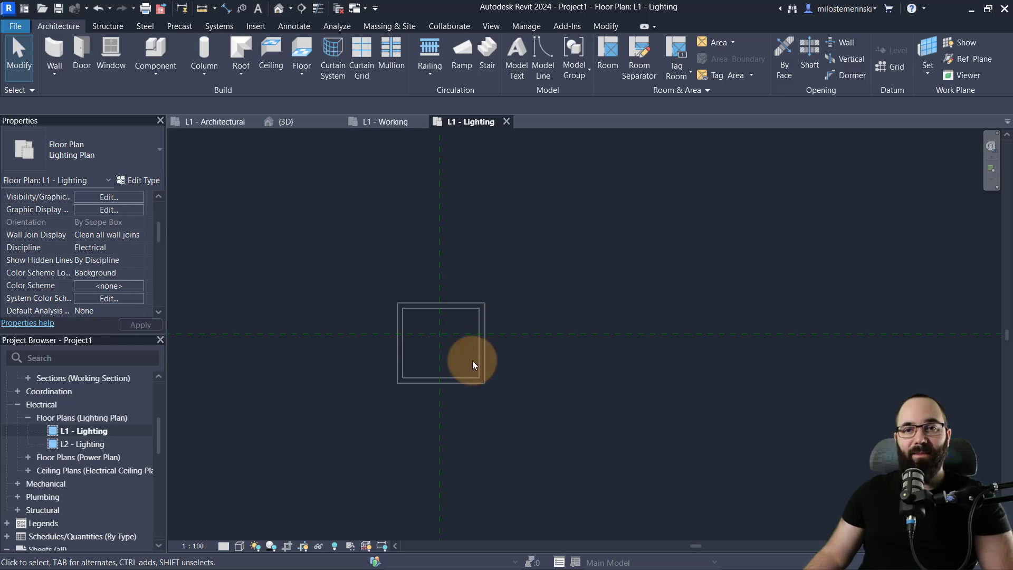
Step: Enable selection of underlay elements and test it on the south and east walls in the L1 - Lighting plan
click(25, 90)
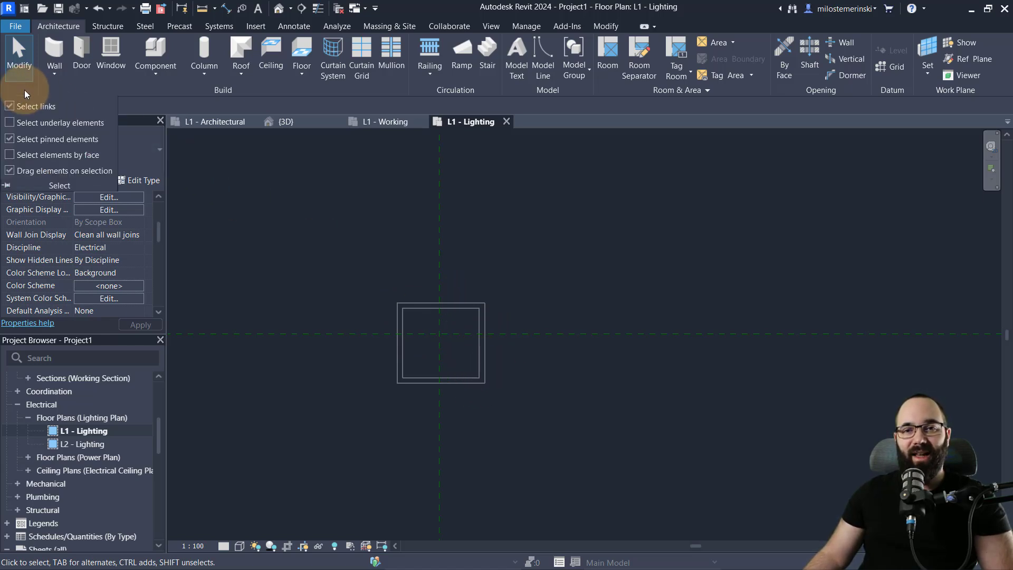
click(10, 123)
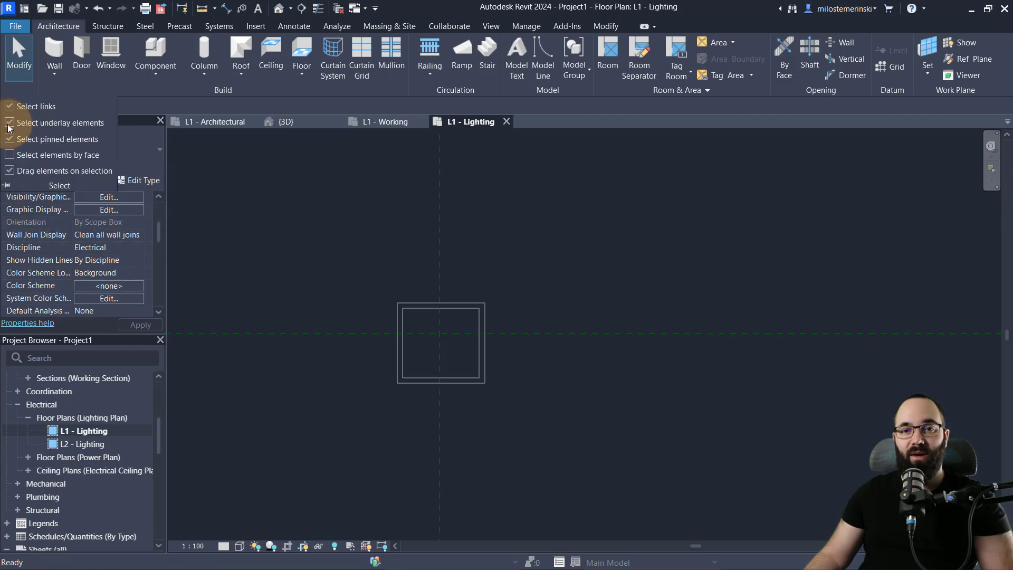
click(463, 381)
click(481, 353)
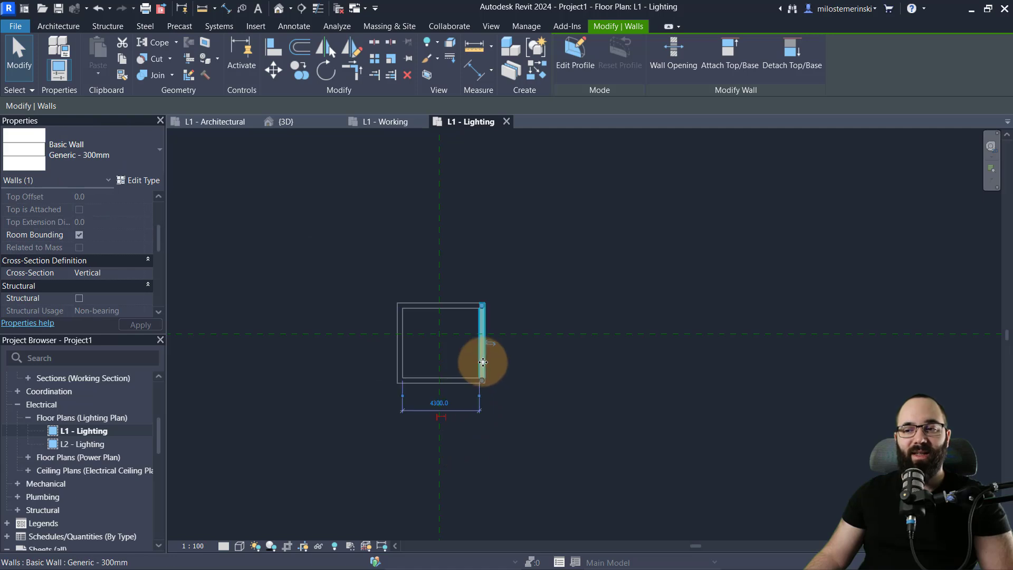
Step: Test selecting the north and south walls, clear the selection, and review the selection options again
click(459, 306)
click(531, 410)
drag(531, 411, 482, 379)
click(482, 379)
click(469, 380)
click(513, 397)
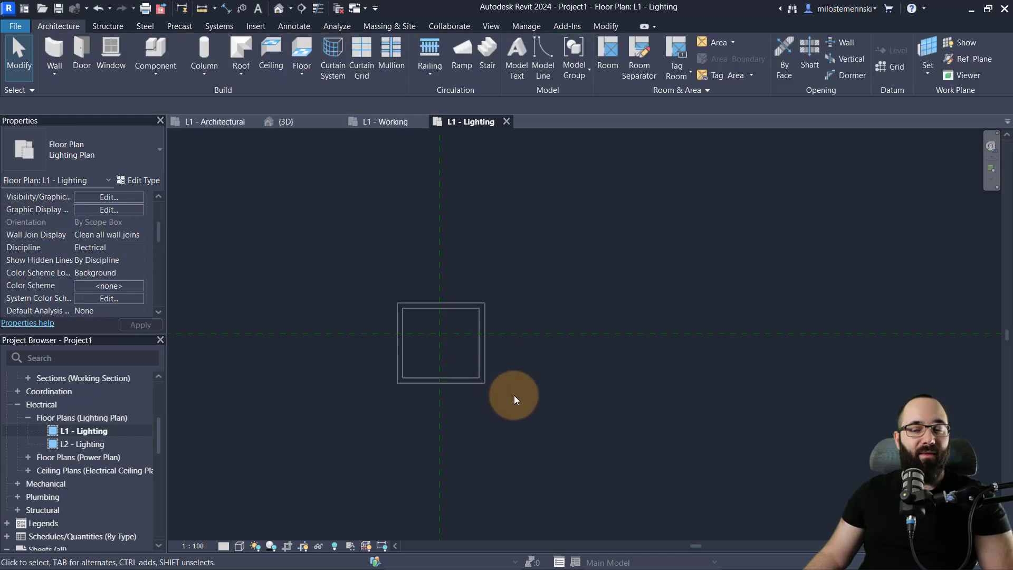
click(33, 90)
click(244, 235)
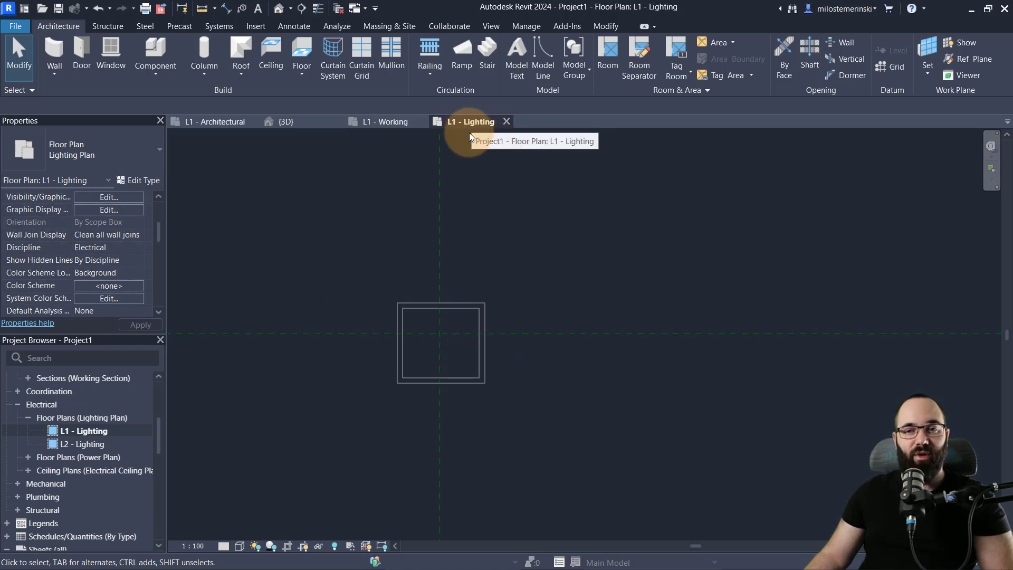
Step: Check the element selection options once more and look through the discipline groups in the Project Browser
click(27, 91)
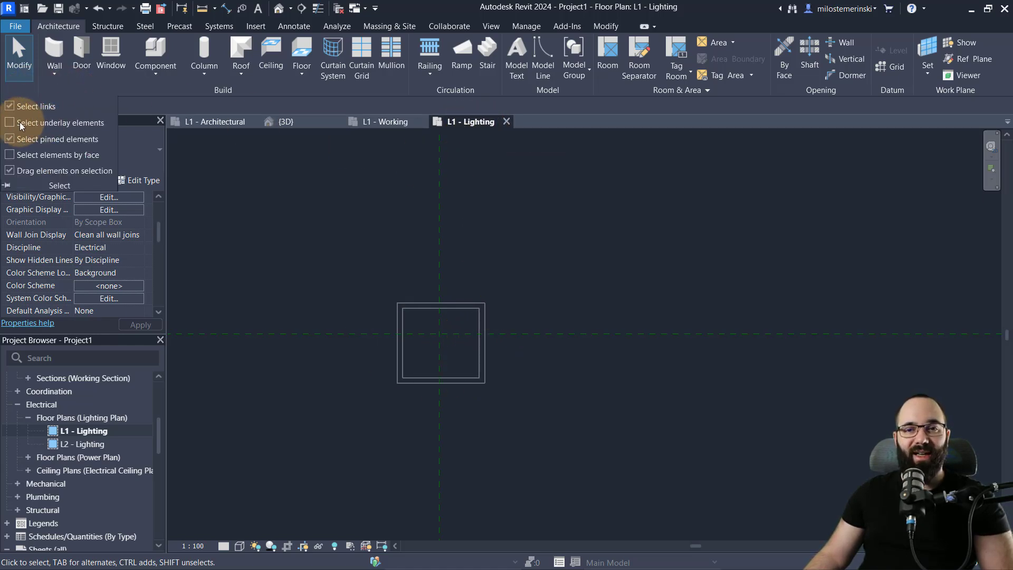
click(368, 239)
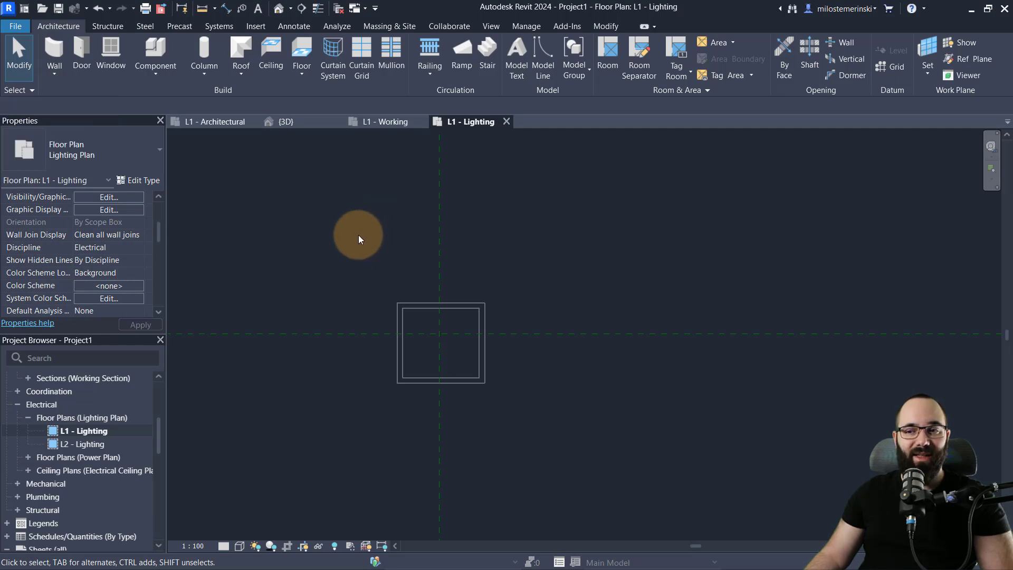
scroll(122, 398, up, 2)
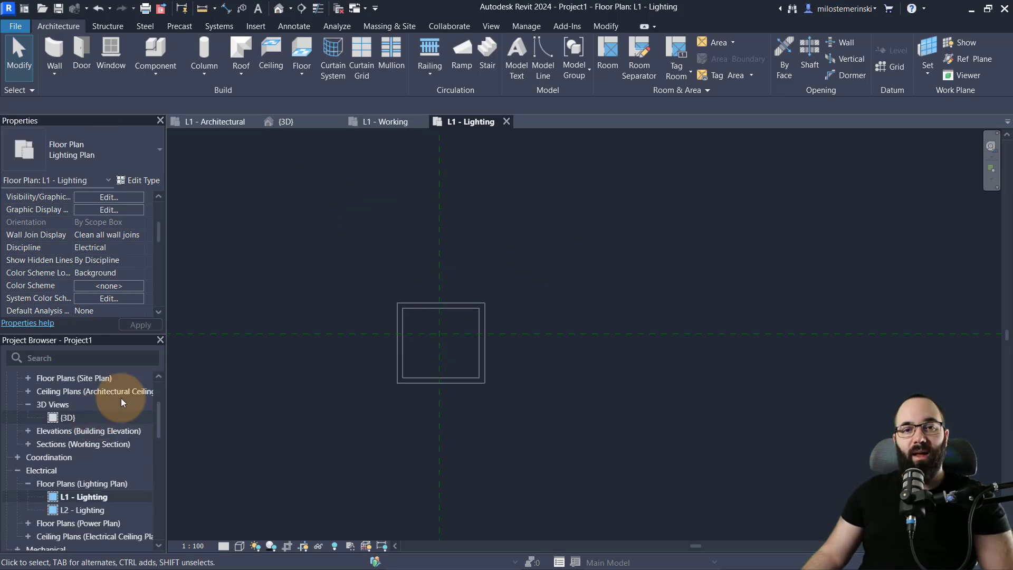
scroll(96, 410, down, 3)
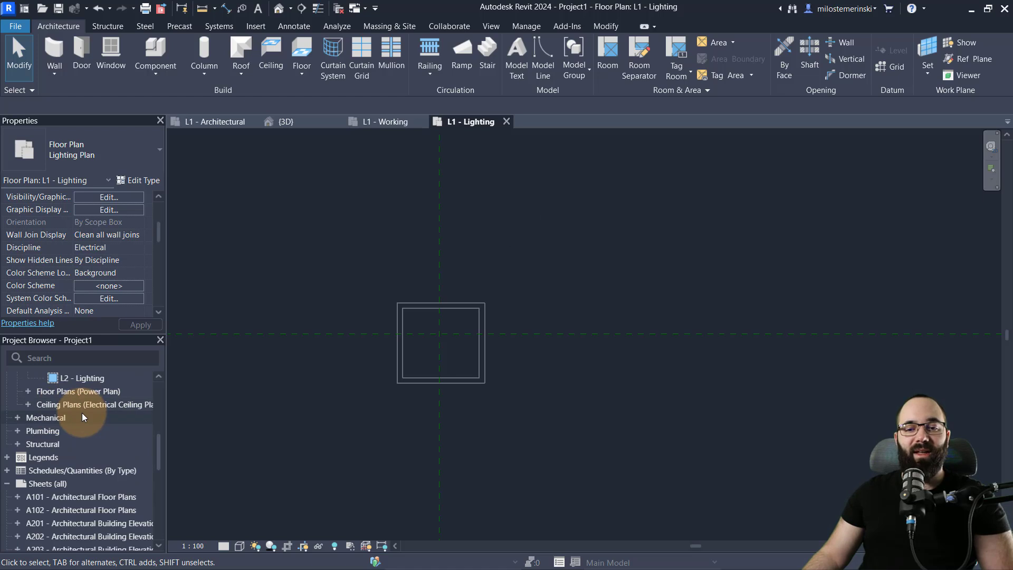
scroll(81, 413, up, 5)
scroll(82, 412, down, 5)
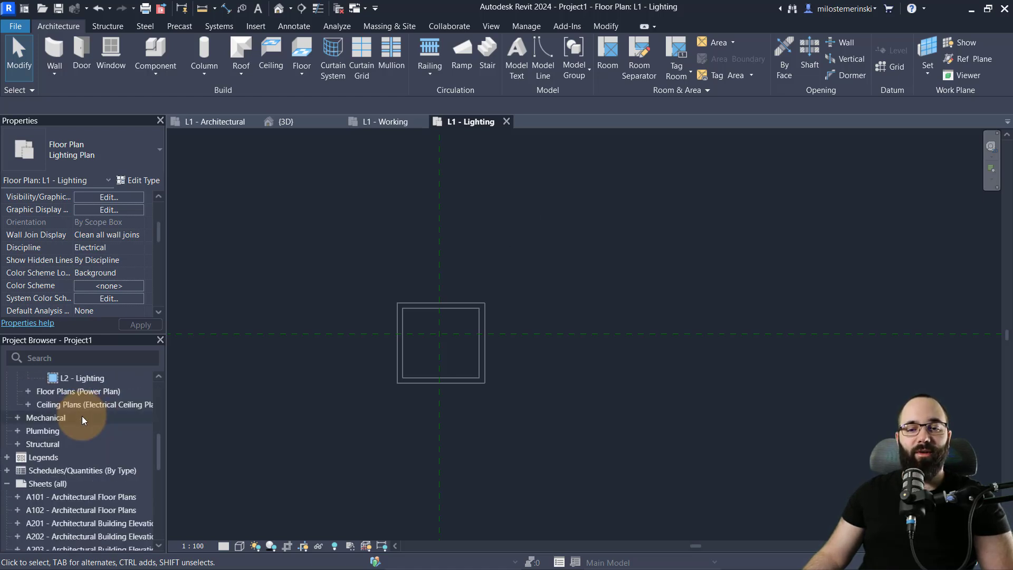
Step: Expand the Legends group, open the Symbols legend, and examine its annotation symbols
scroll(79, 422, down, 2)
click(8, 392)
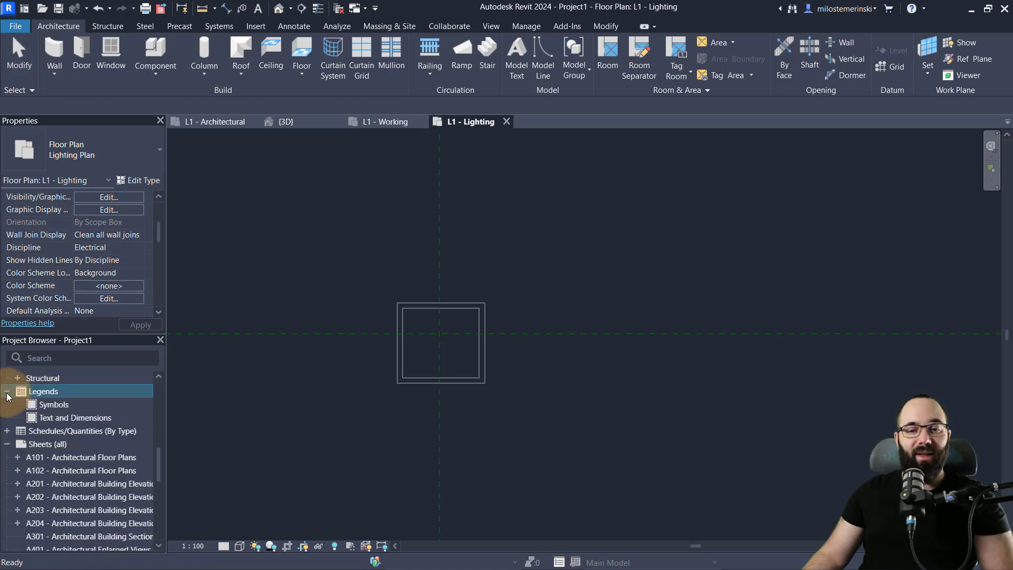
double_click(55, 406)
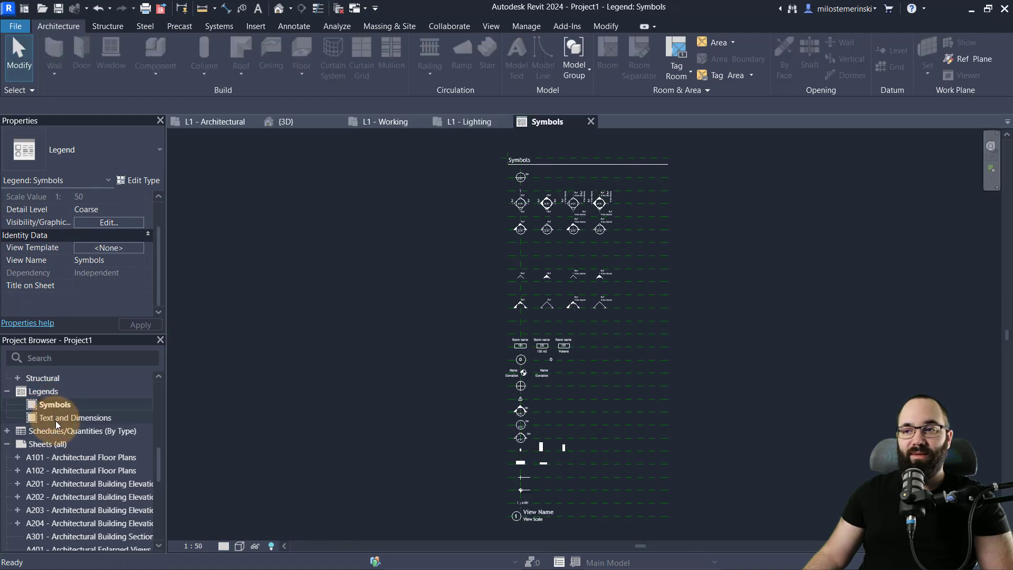
scroll(642, 352, up, 3)
scroll(509, 355, down, 3)
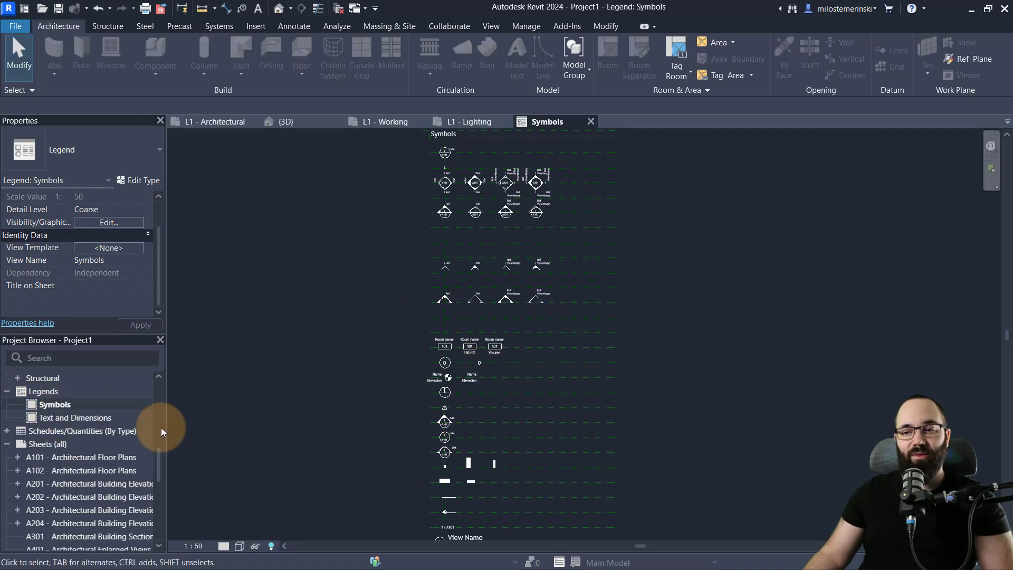
middle_drag(366, 267, 435, 321)
scroll(417, 312, up, 3)
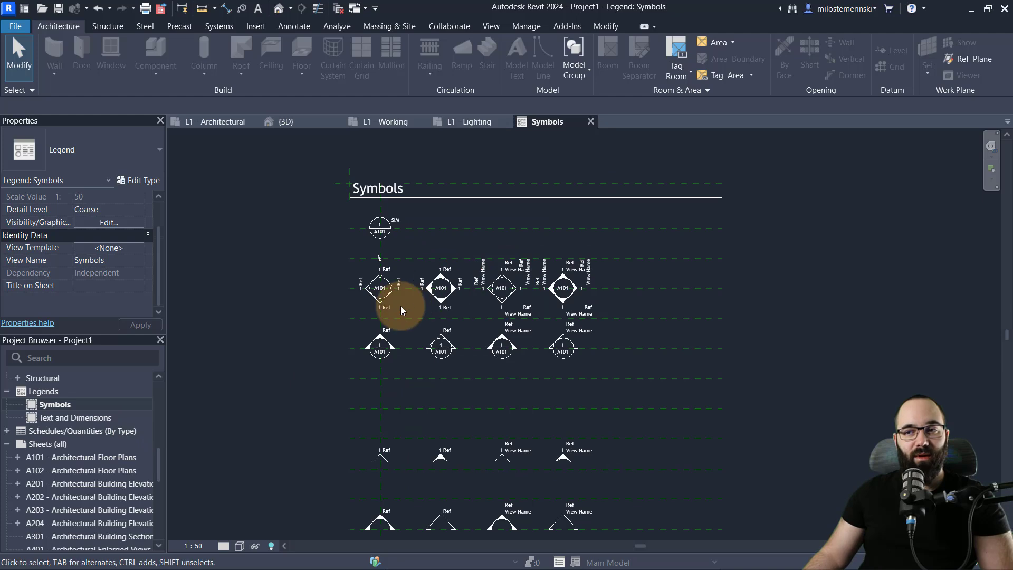
scroll(470, 216, down, 4)
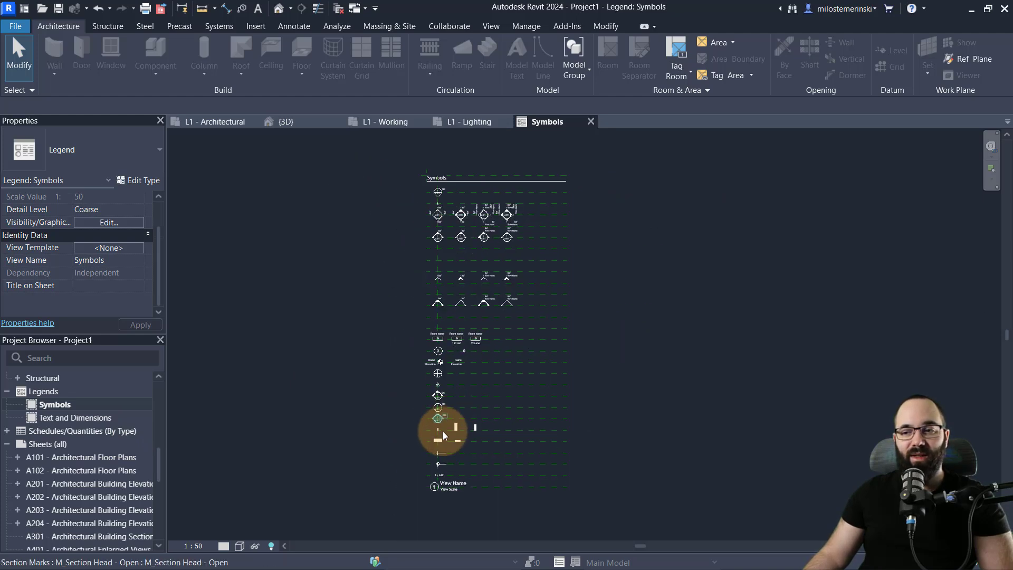
scroll(446, 432, up, 3)
Step: Open the Text and Dimensions legend and examine its dimension types and text types
click(55, 417)
click(289, 398)
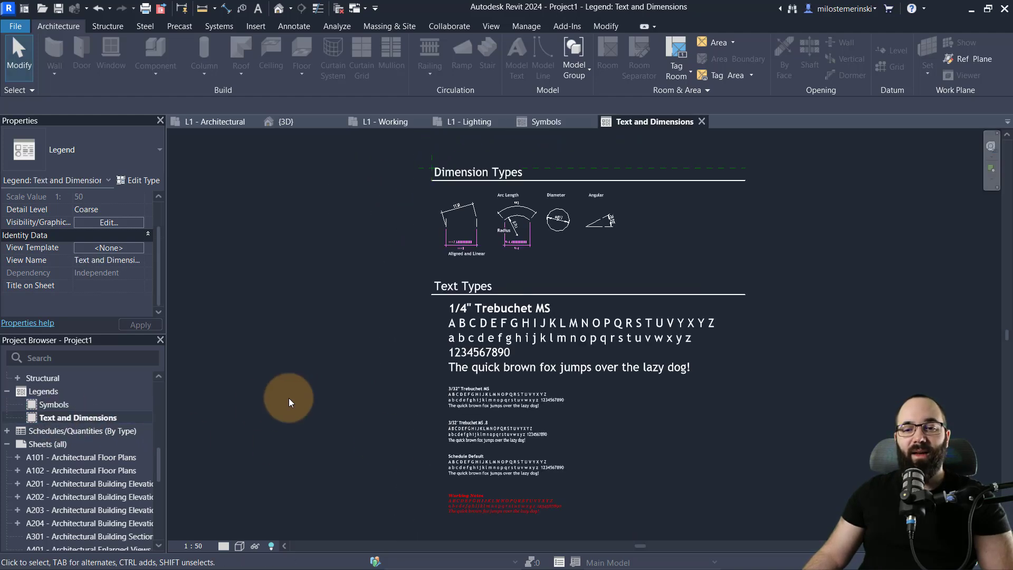
middle_drag(388, 362, 315, 362)
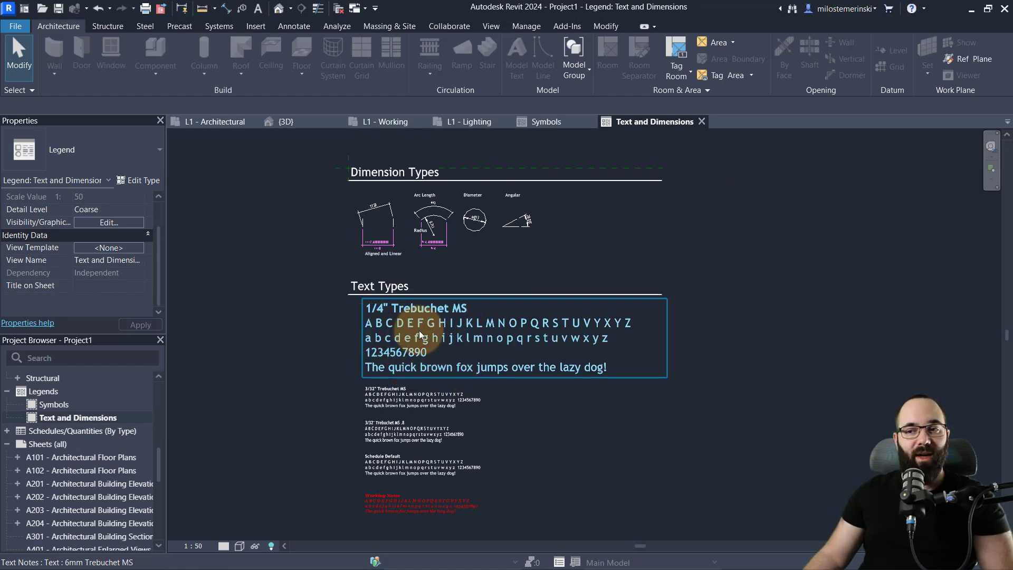
scroll(405, 315, up, 2)
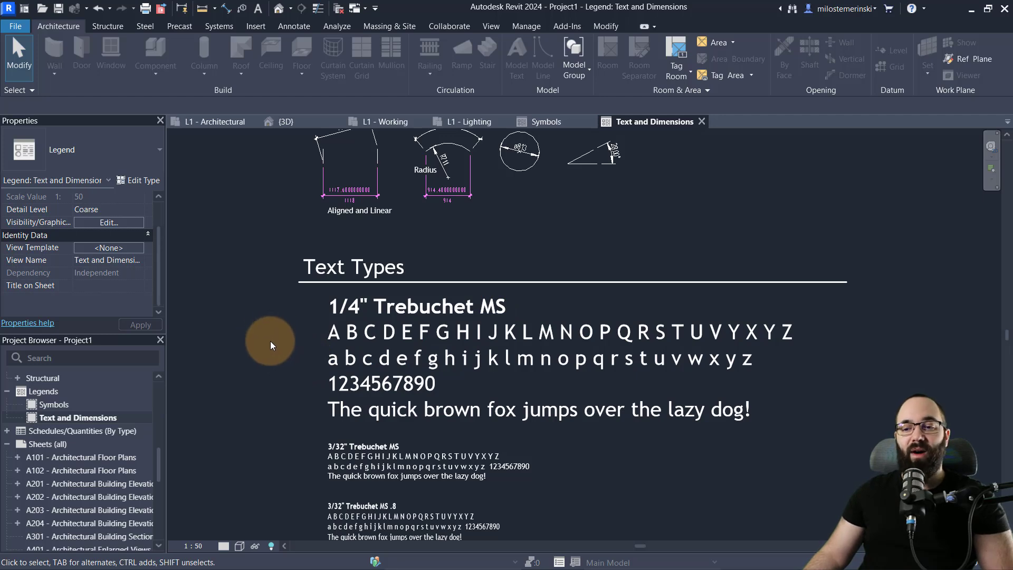
middle_drag(269, 340, 266, 349)
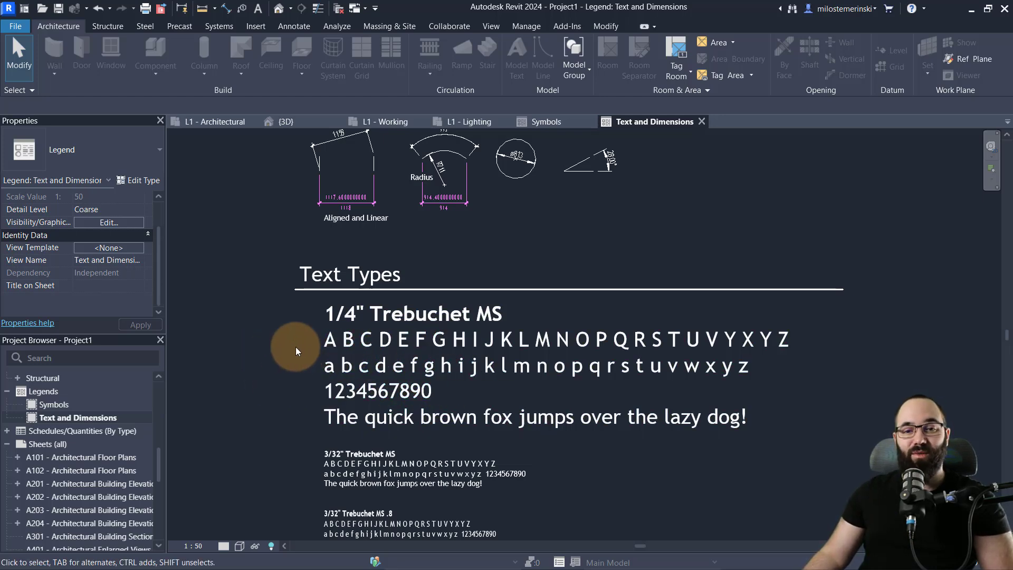
Step: Expand the Schedule Typical group under Schedules/Quantities, view the Door Schedule, and close it
click(8, 431)
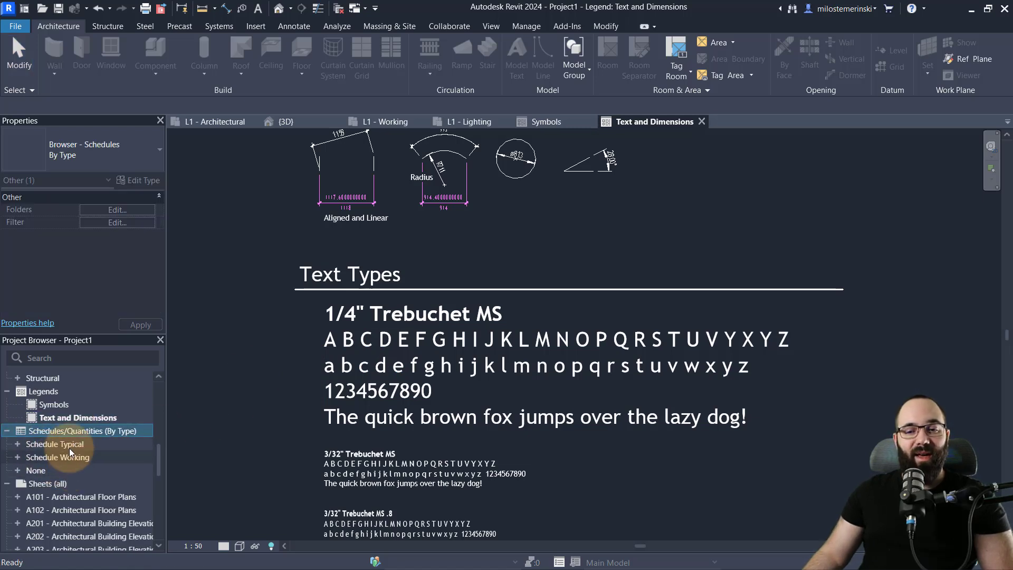
scroll(81, 437, down, 2)
scroll(23, 411, up, 2)
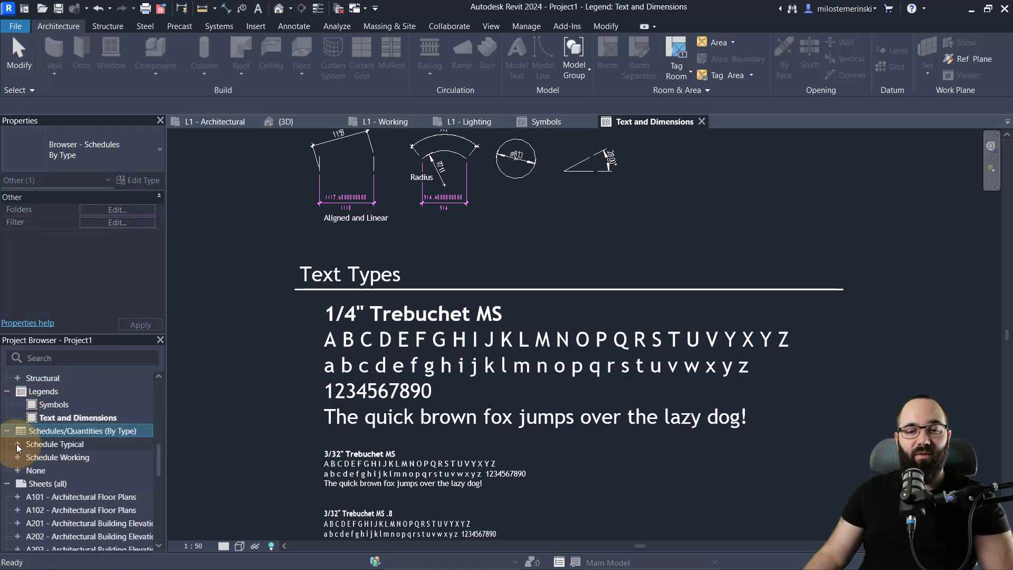
click(17, 444)
scroll(84, 446, down, 2)
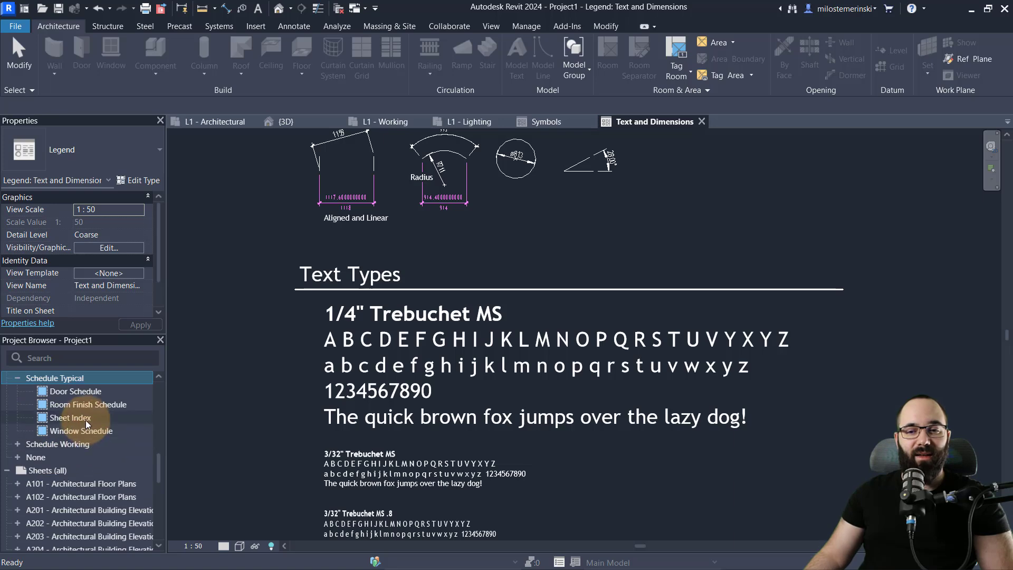
double_click(75, 394)
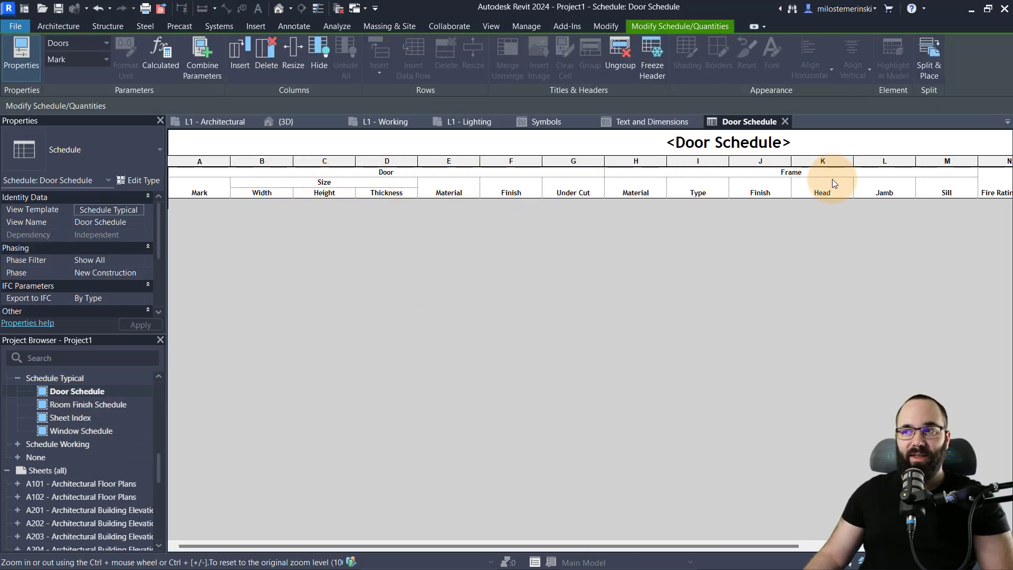
click(785, 121)
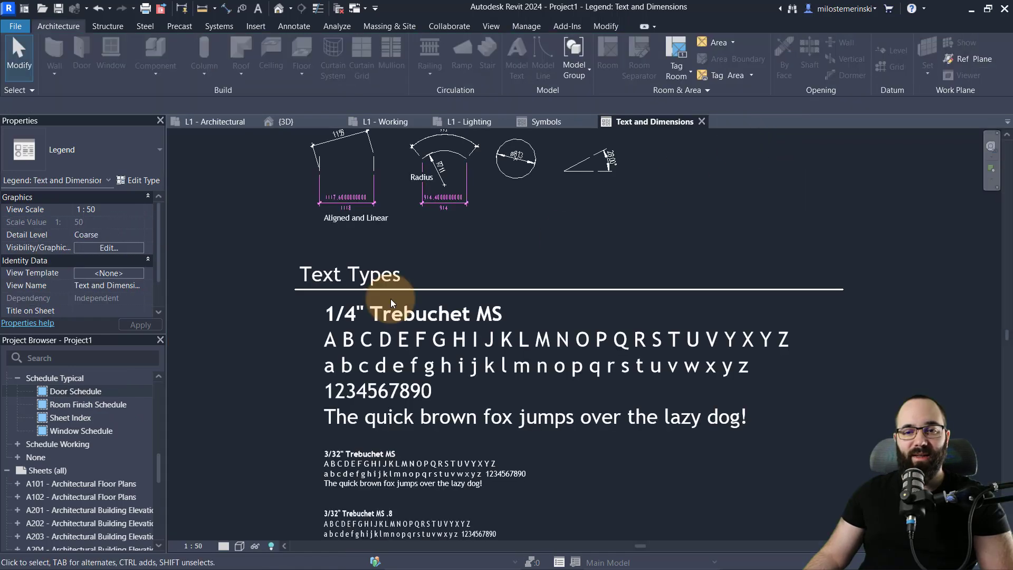
Step: Open the Room Finish Schedule and look through the Schedule Working and None schedule groups
double_click(66, 406)
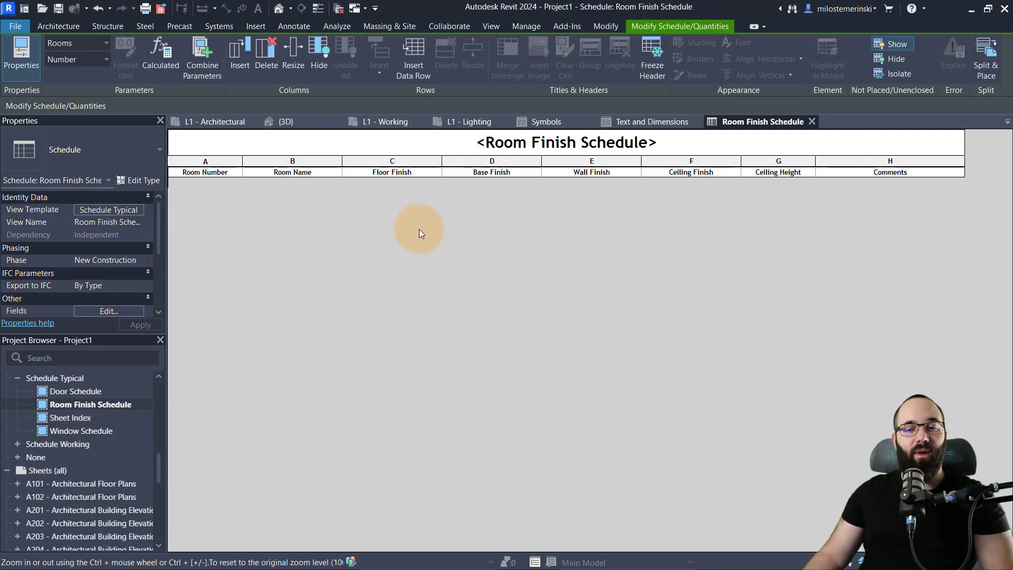
double_click(55, 444)
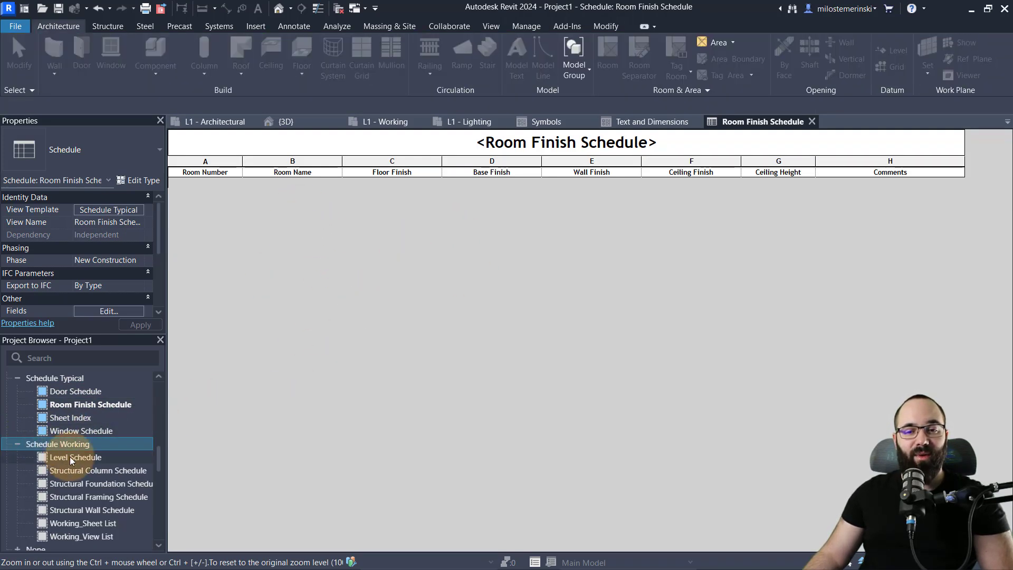
scroll(116, 423, down, 2)
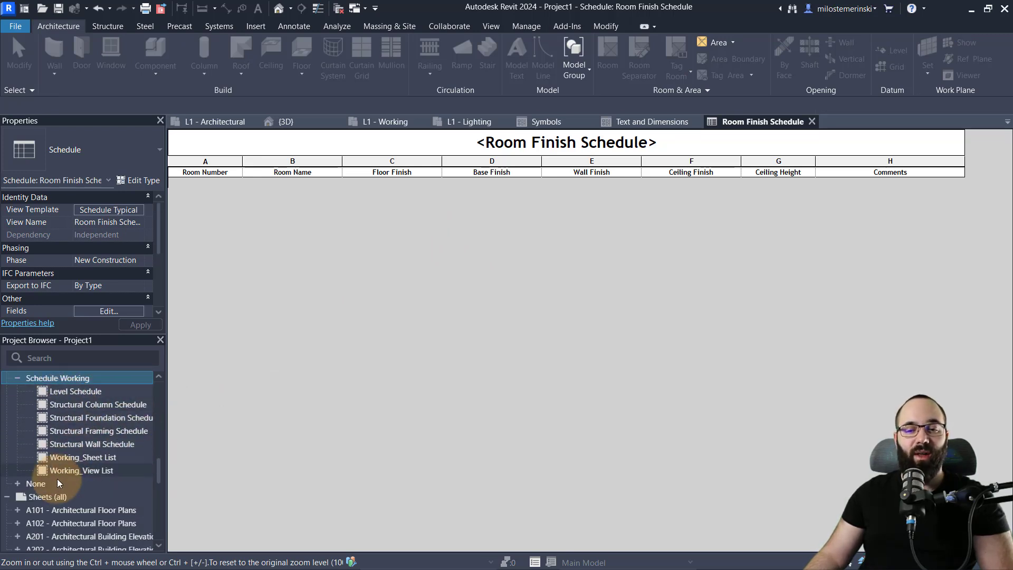
double_click(21, 483)
scroll(45, 484, down, 2)
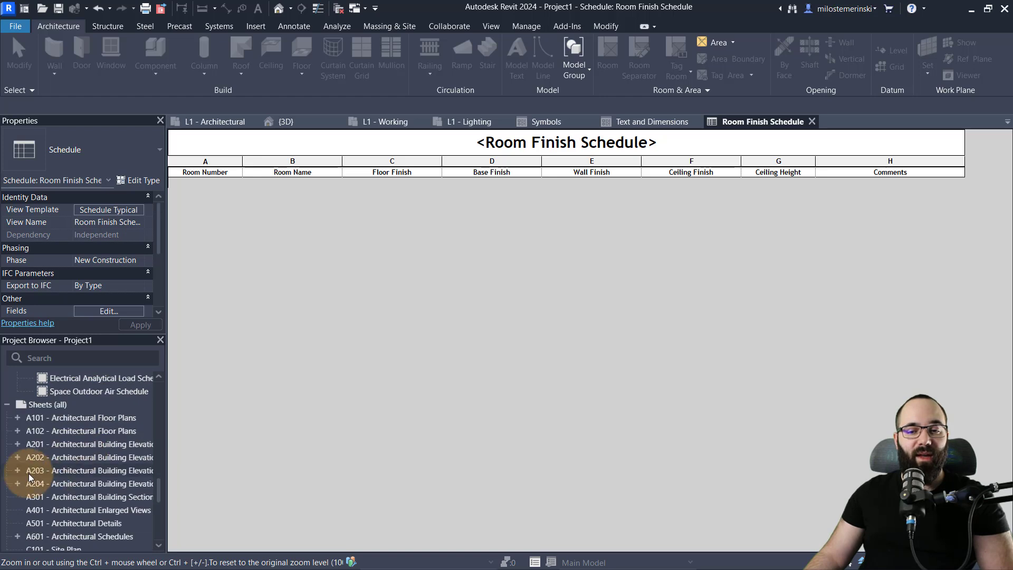
scroll(79, 422, down, 2)
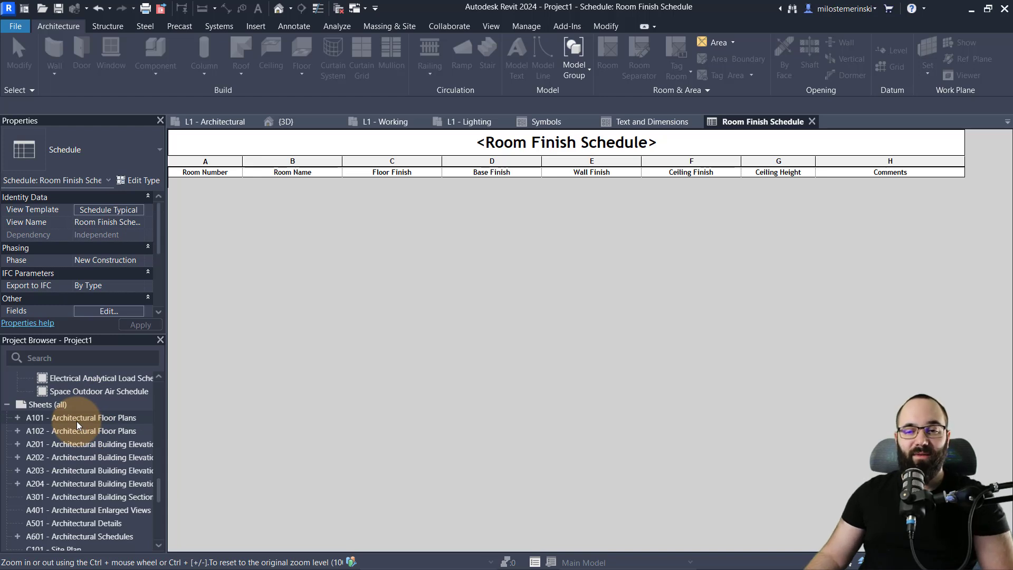
Step: Open sheet A101 - Architectural Floor Plans, examine its layout, and look through the remaining sheets in the Project Browser
double_click(78, 421)
middle_drag(574, 394, 494, 358)
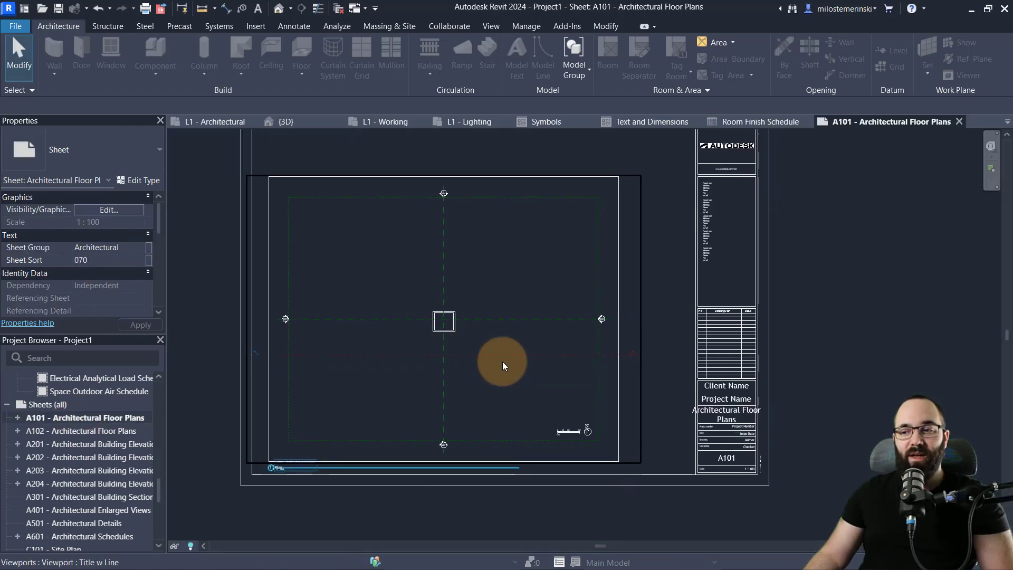
middle_drag(448, 390, 344, 358)
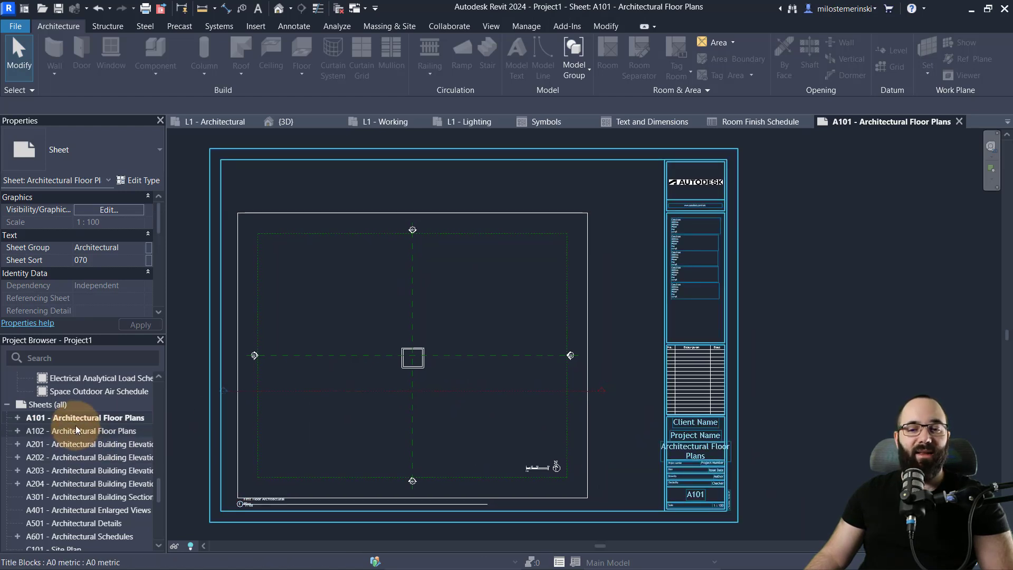
scroll(76, 430, down, 5)
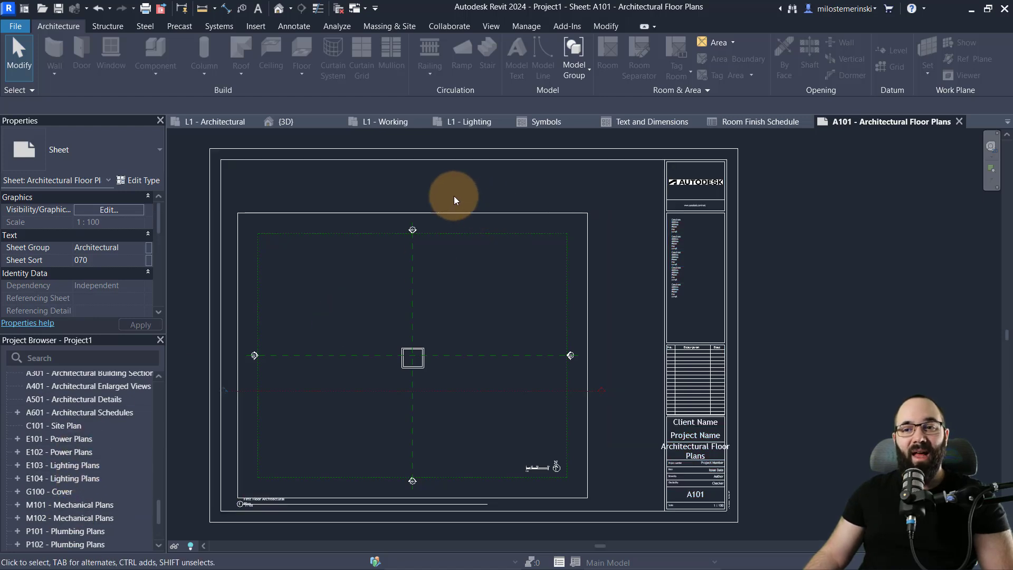
middle_drag(455, 198, 456, 203)
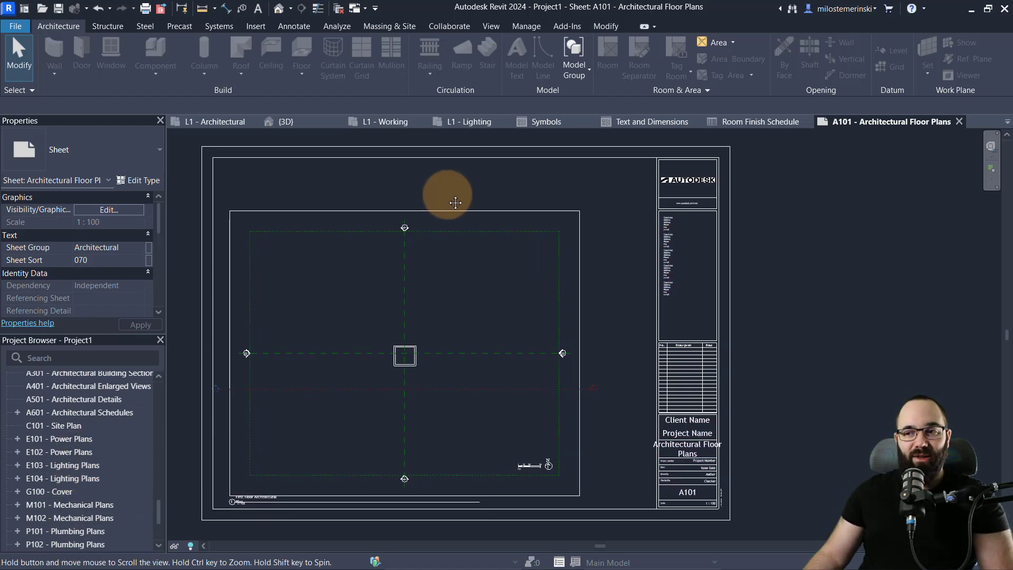
middle_drag(629, 351, 626, 349)
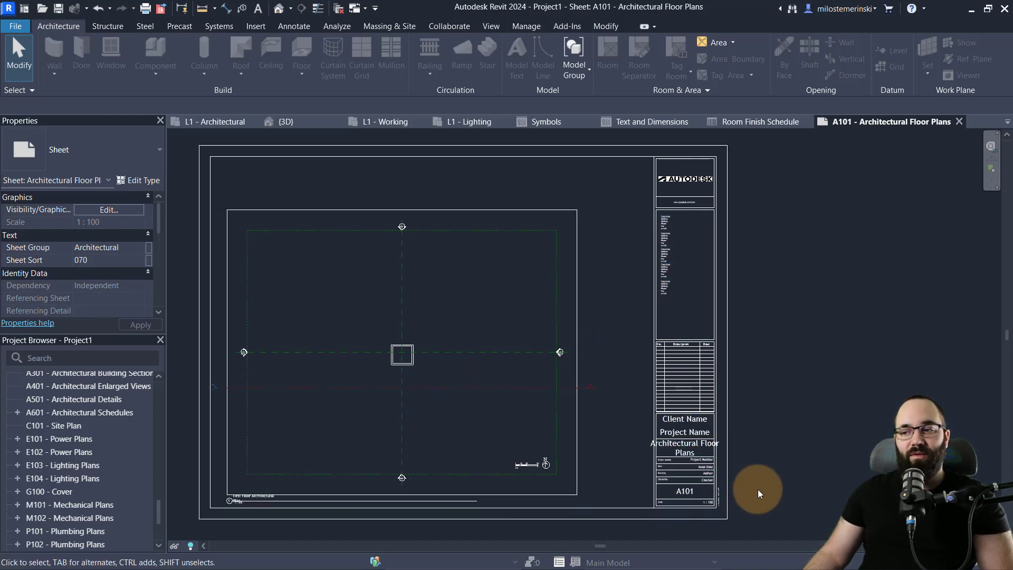
Step: Select the title block on sheet A101, open its project number field for editing, and review the title block's identity data
scroll(750, 477, up, 5)
middle_drag(740, 463, 769, 419)
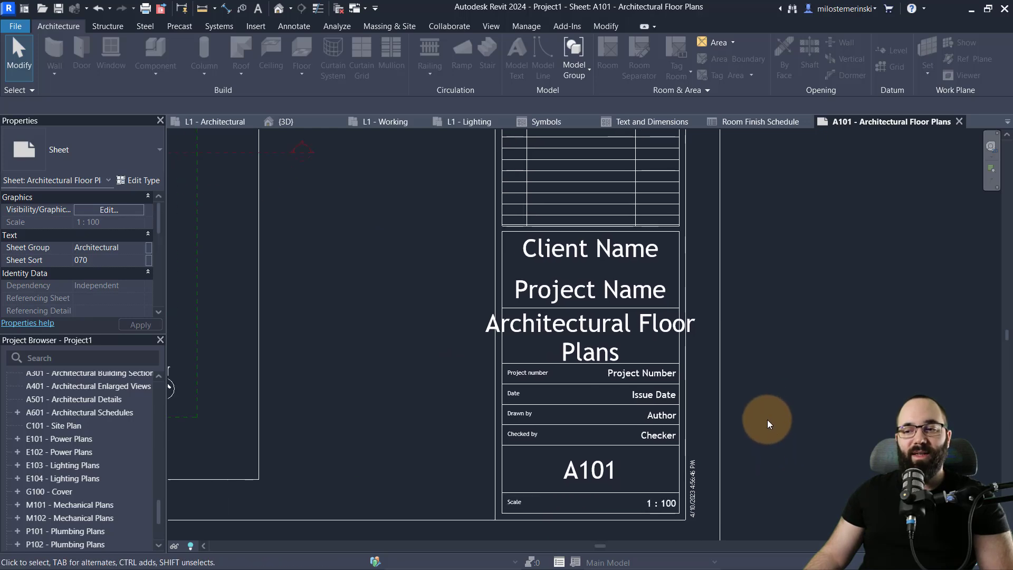
scroll(668, 426, down, 1)
scroll(610, 368, up, 2)
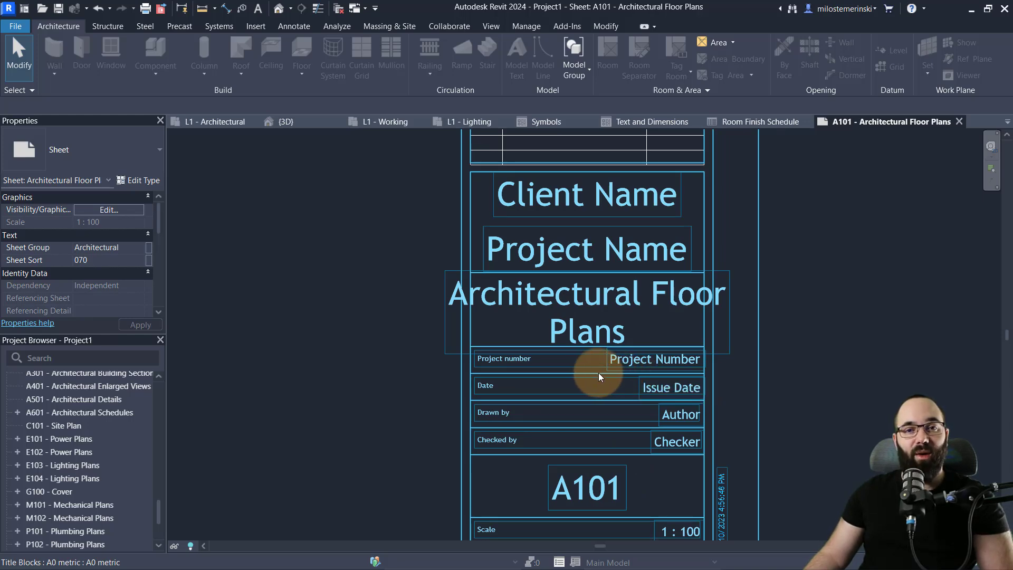
click(625, 367)
click(623, 364)
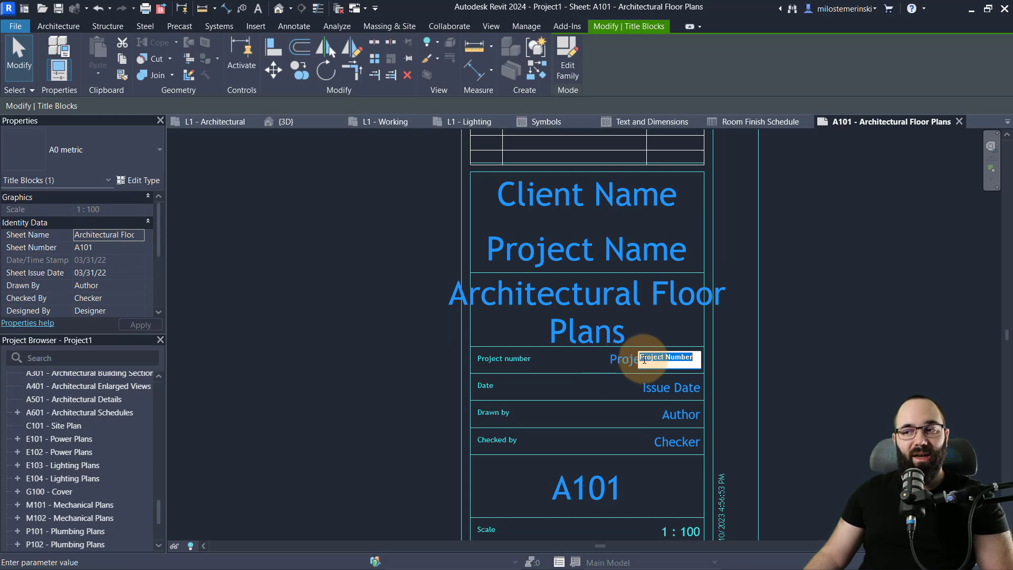
click(796, 388)
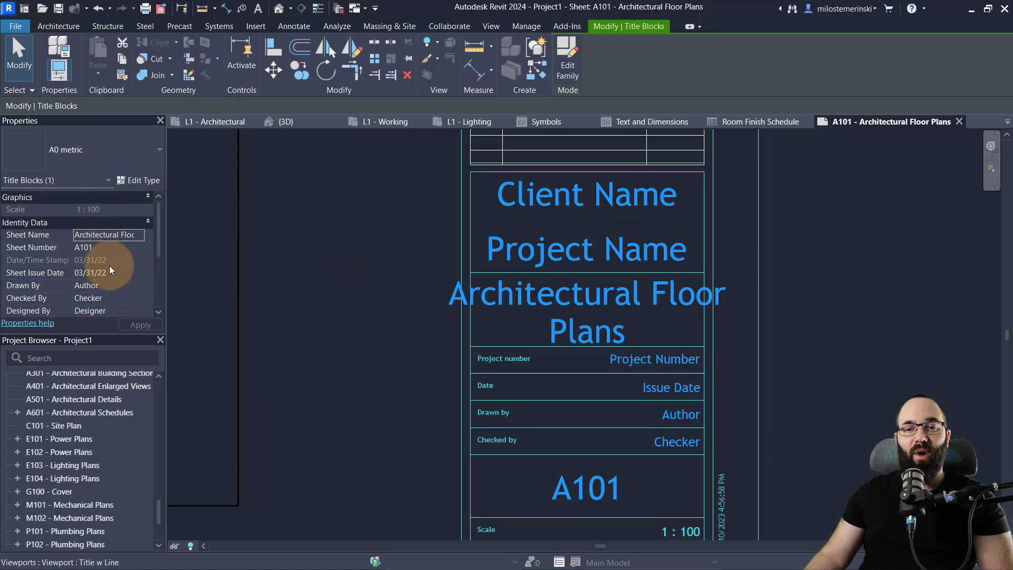
scroll(109, 265, down, 2)
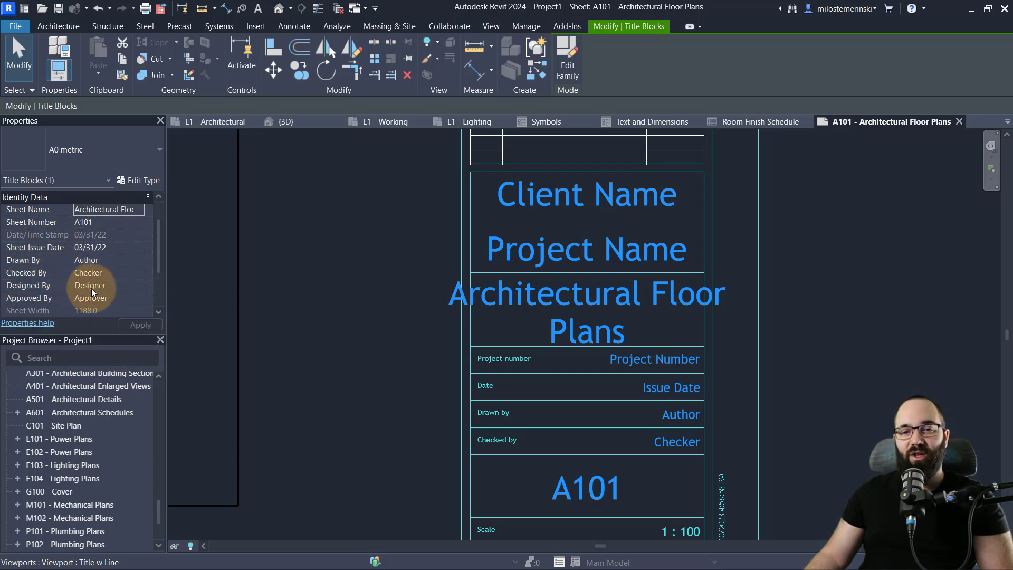
scroll(115, 286, down, 3)
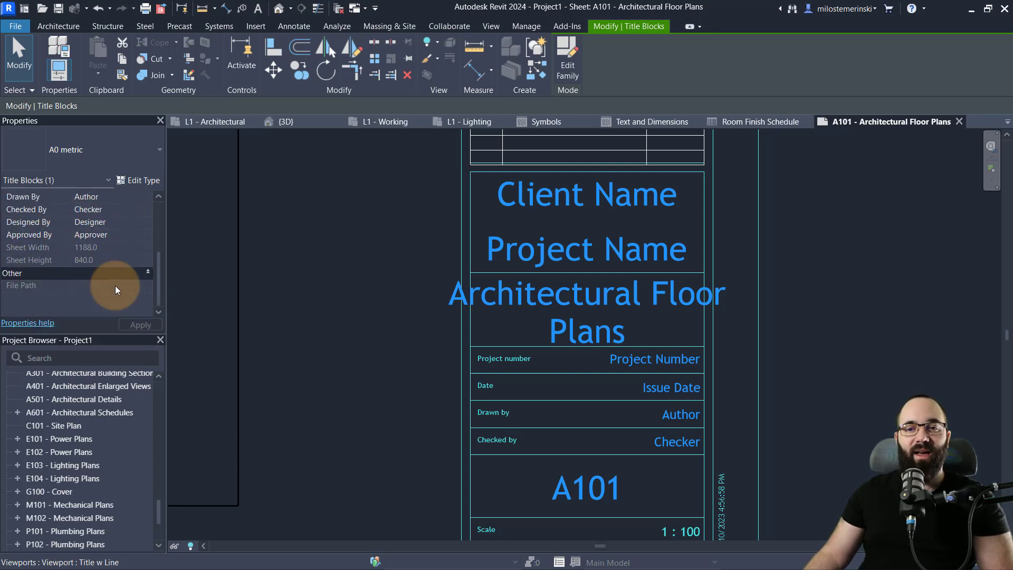
Step: Open the title block's Client Name field on sheet A101 for editing, exit it, and deselect the title block
scroll(115, 286, up, 5)
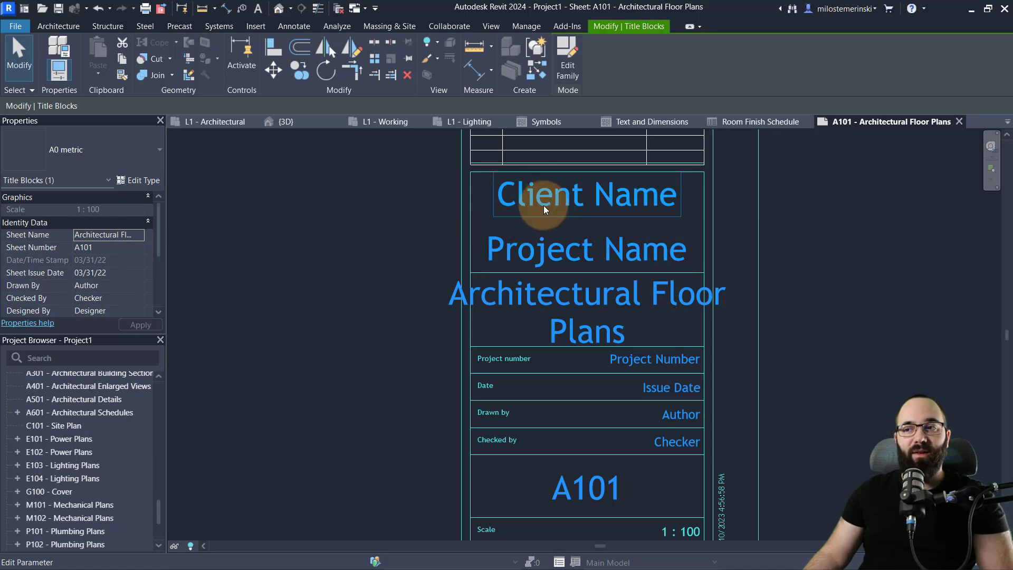
click(521, 200)
click(851, 267)
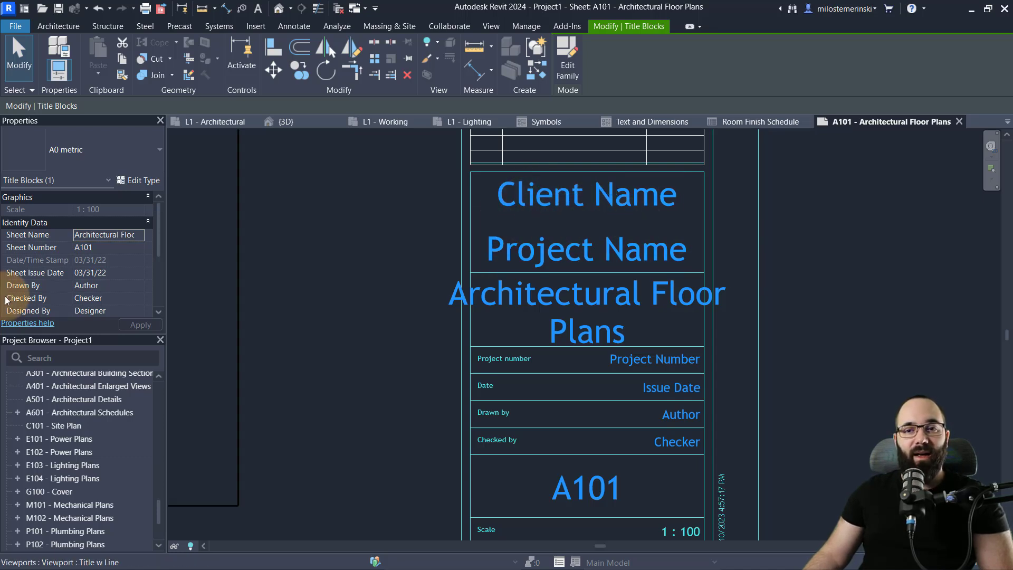
click(571, 192)
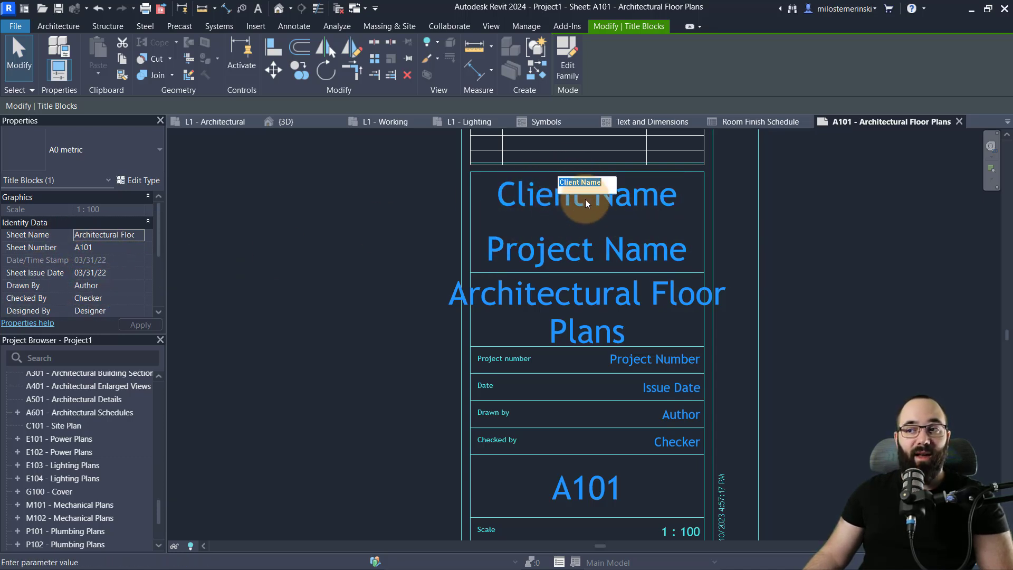
click(783, 232)
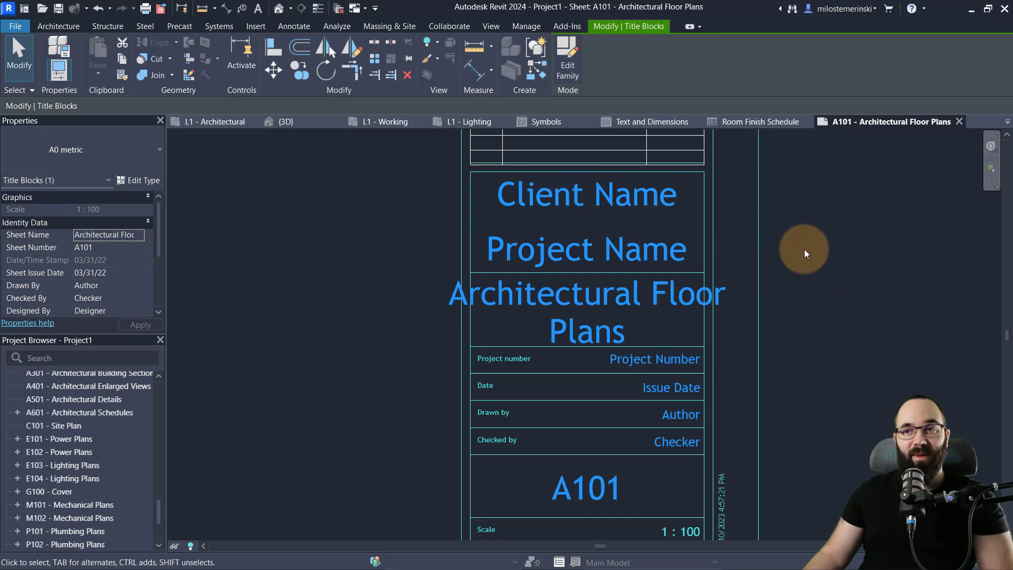
click(813, 253)
Step: Open the Project Information settings, review the issue date, client and project parameters, and cancel out
click(526, 26)
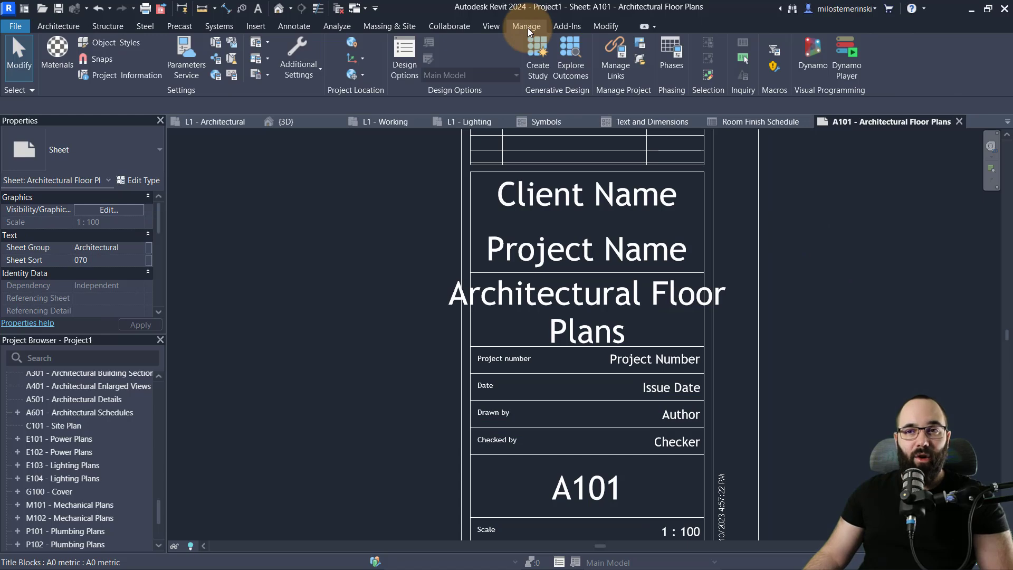
click(137, 78)
drag(640, 162, 248, 147)
scroll(308, 251, down, 4)
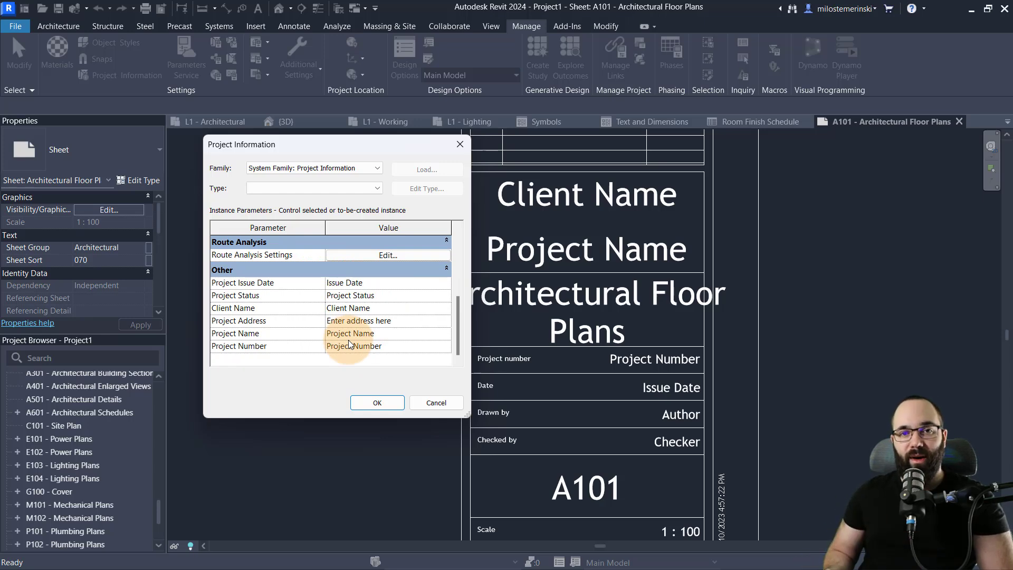
click(436, 403)
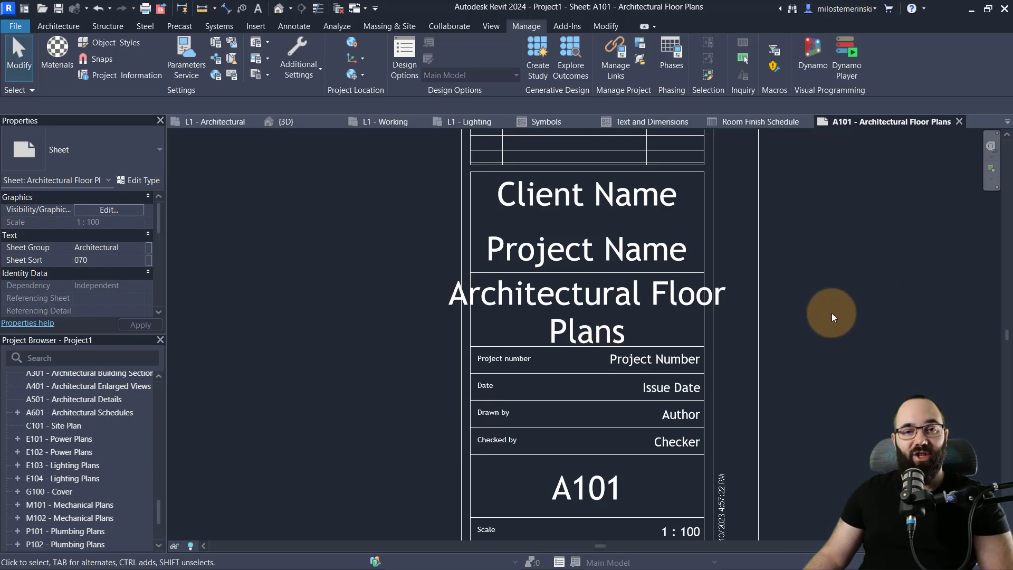
Step: Select the A0 metric title block on sheet A101 and open its family for editing
scroll(831, 312, down, 5)
middle_drag(841, 296, 751, 407)
click(678, 262)
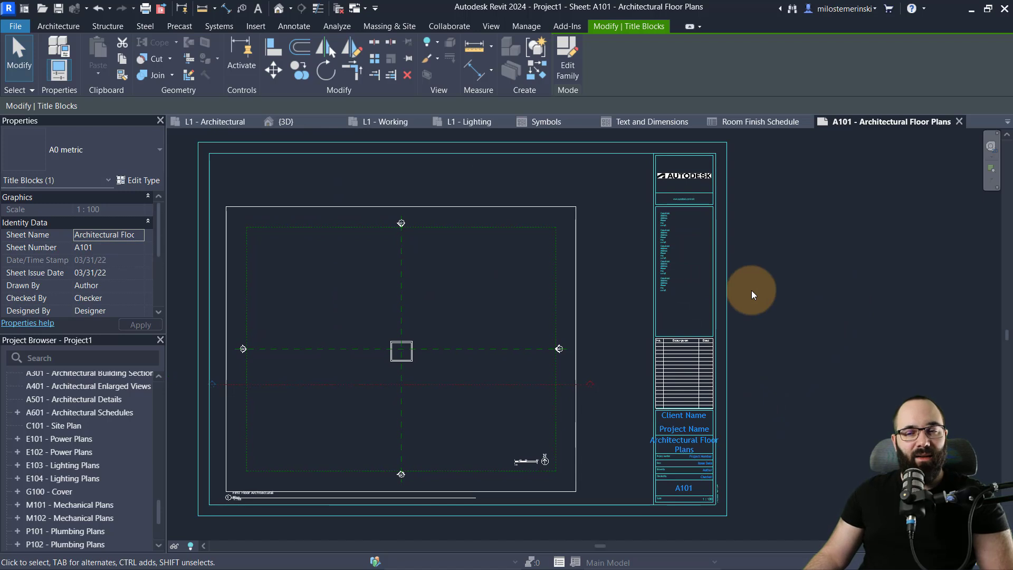
scroll(676, 185, up, 3)
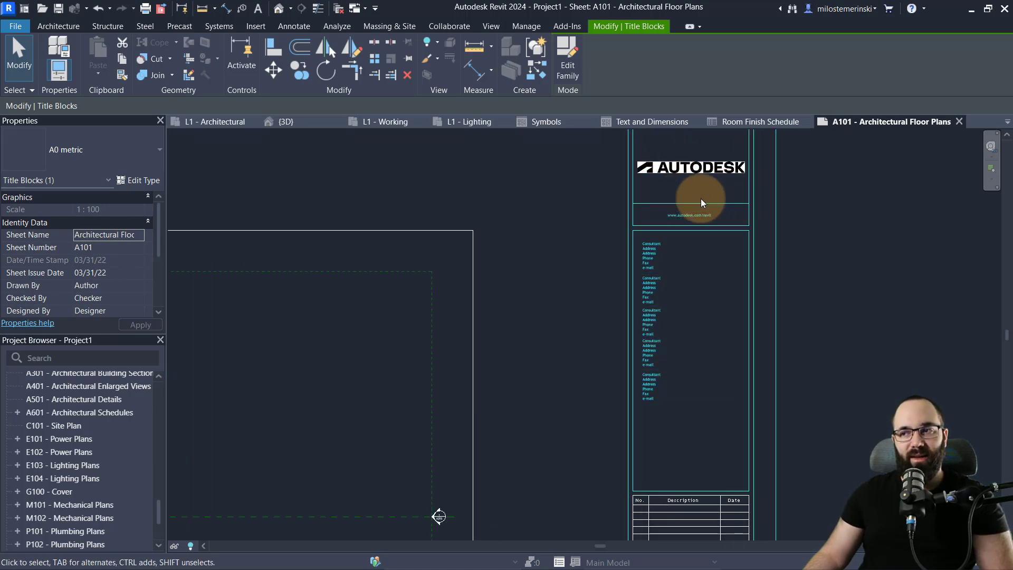
click(565, 76)
Step: Delete the Autodesk logo image from the A0 metric title block family
middle_drag(622, 288, 426, 267)
click(640, 188)
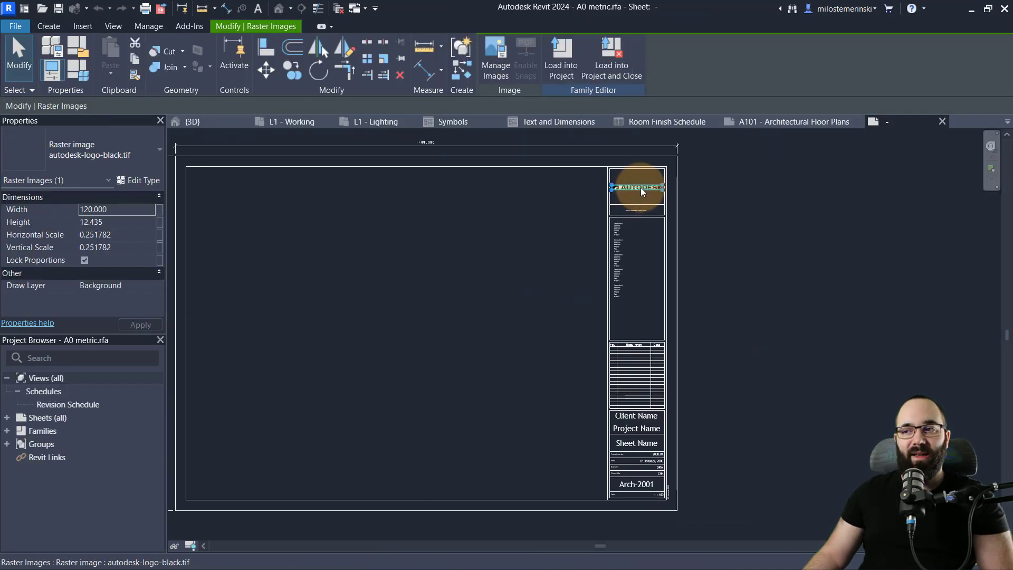
click(521, 228)
Step: Place the Balkan Architect Logo.png image in the title block's empty logo box, then shrink and centre it to fit
scroll(655, 182, up, 3)
middle_drag(655, 185, 619, 191)
scroll(547, 254, up, 3)
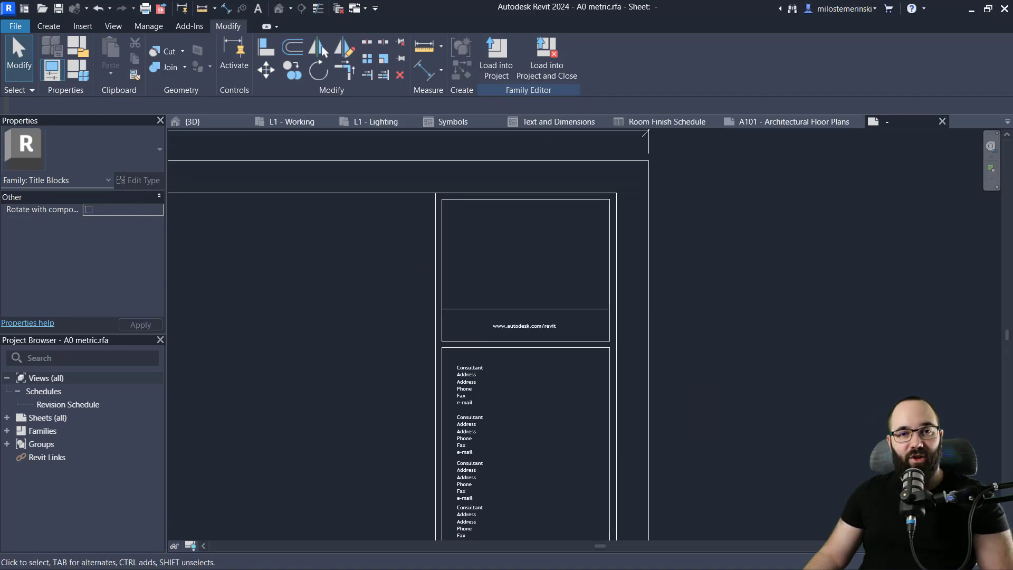
click(511, 253)
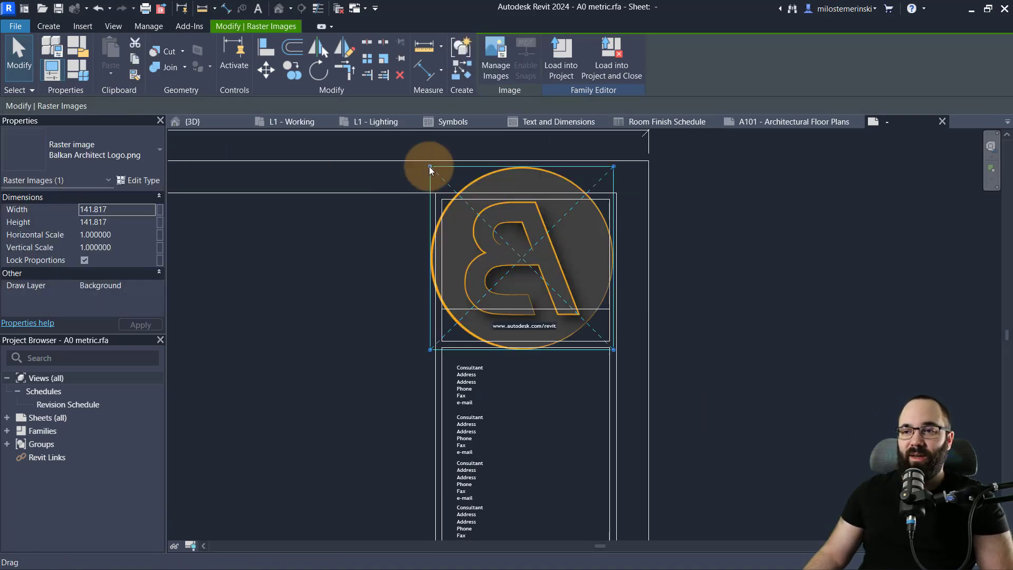
drag(430, 166, 527, 263)
drag(564, 299, 527, 259)
click(743, 275)
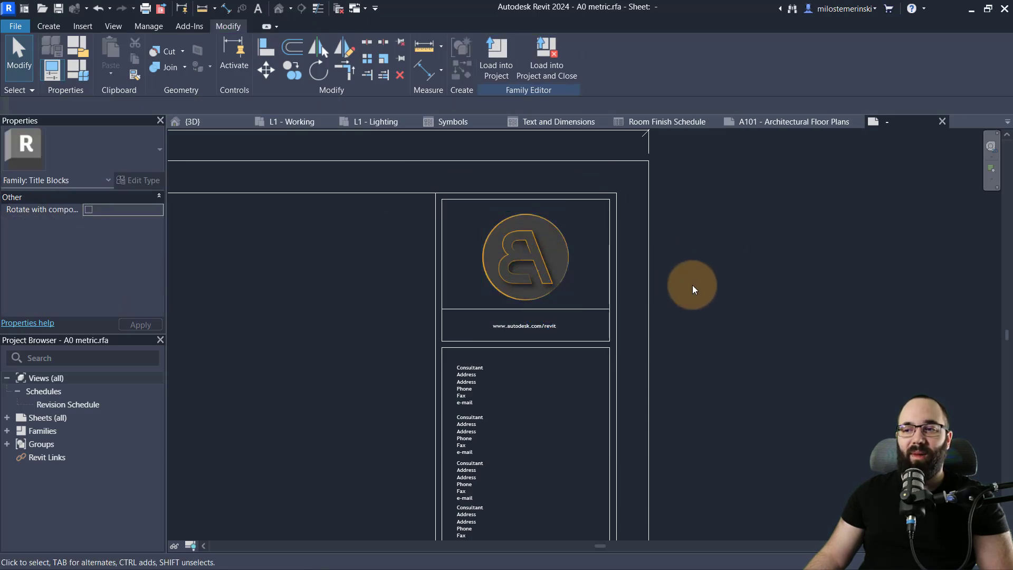
Step: Load the edited A0 metric title block family into the project, overwriting the existing version
click(489, 65)
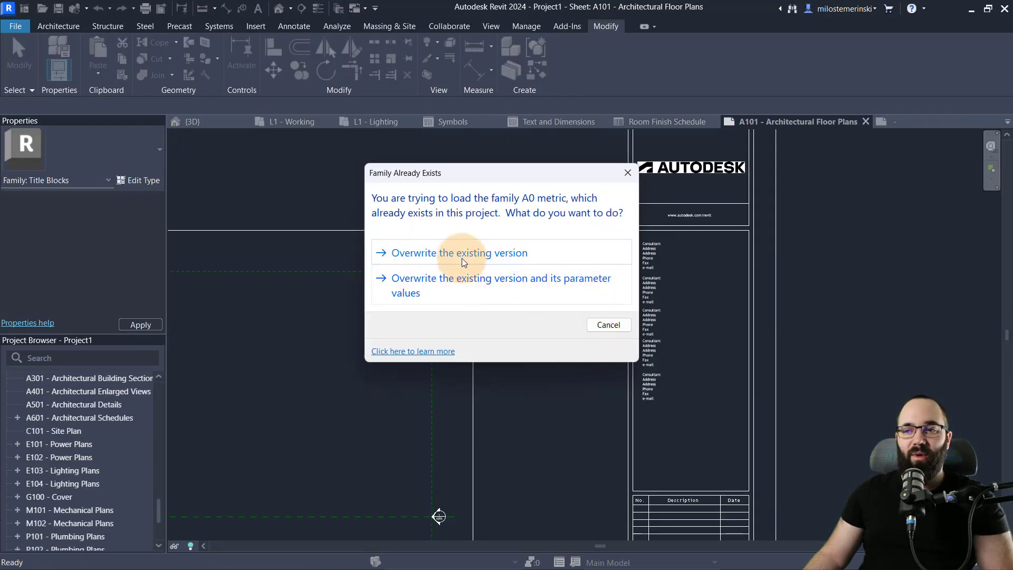
click(461, 258)
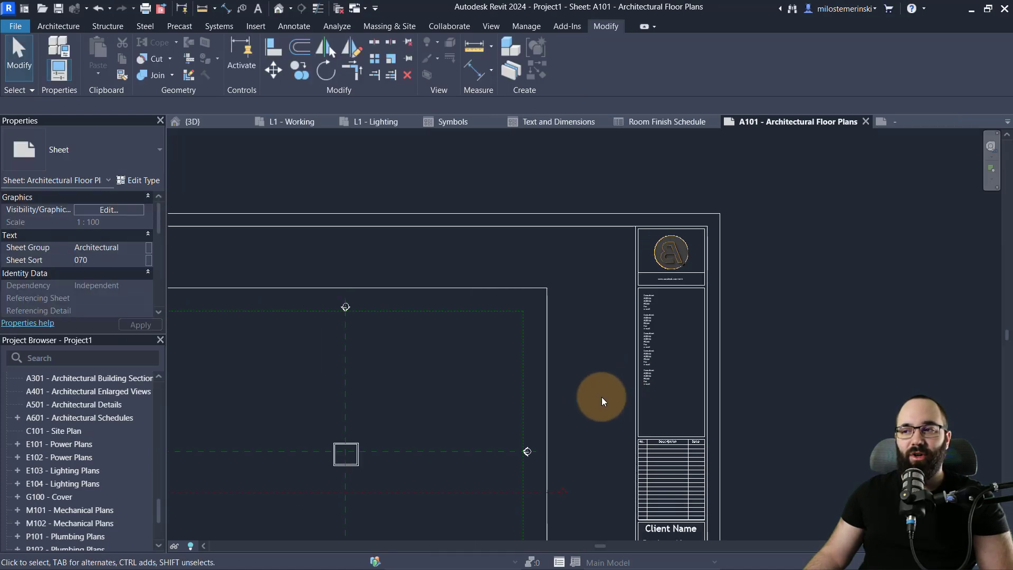
scroll(667, 346, down, 2)
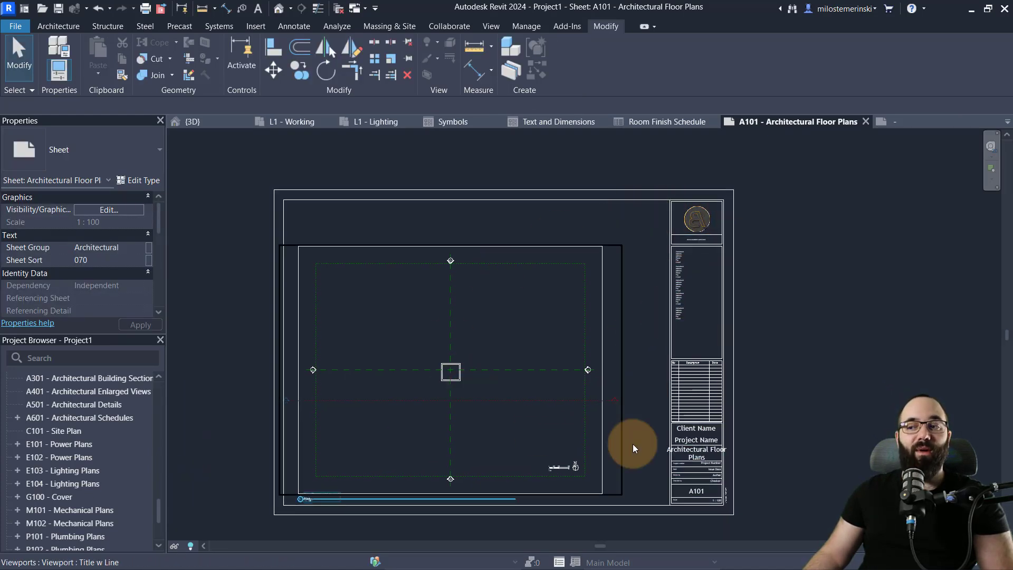
mouse_move(792, 379)
middle_down()
mouse_move(726, 365)
mouse_move(776, 372)
middle_up()
scroll(776, 372, up, 1)
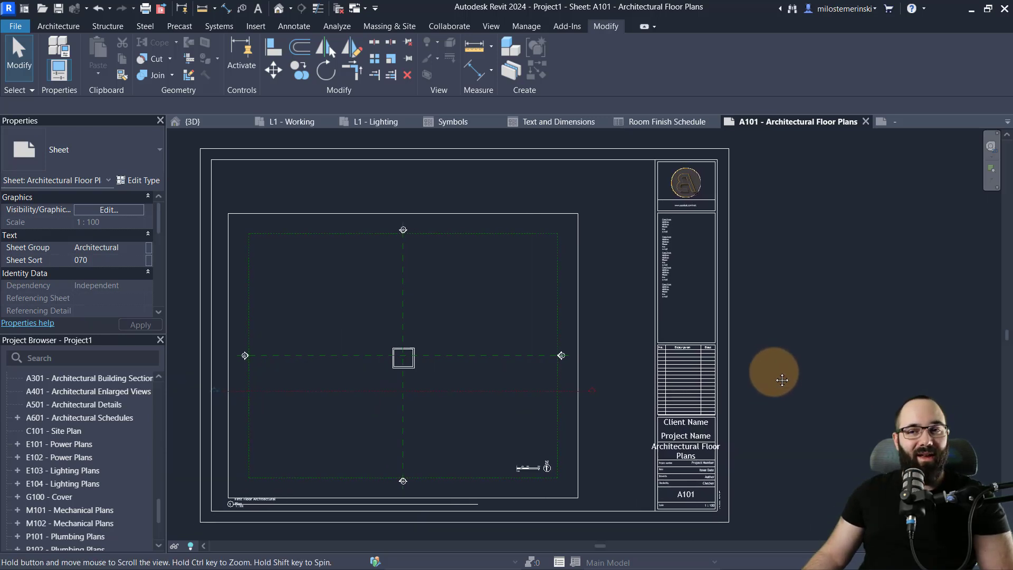
key(Escape)
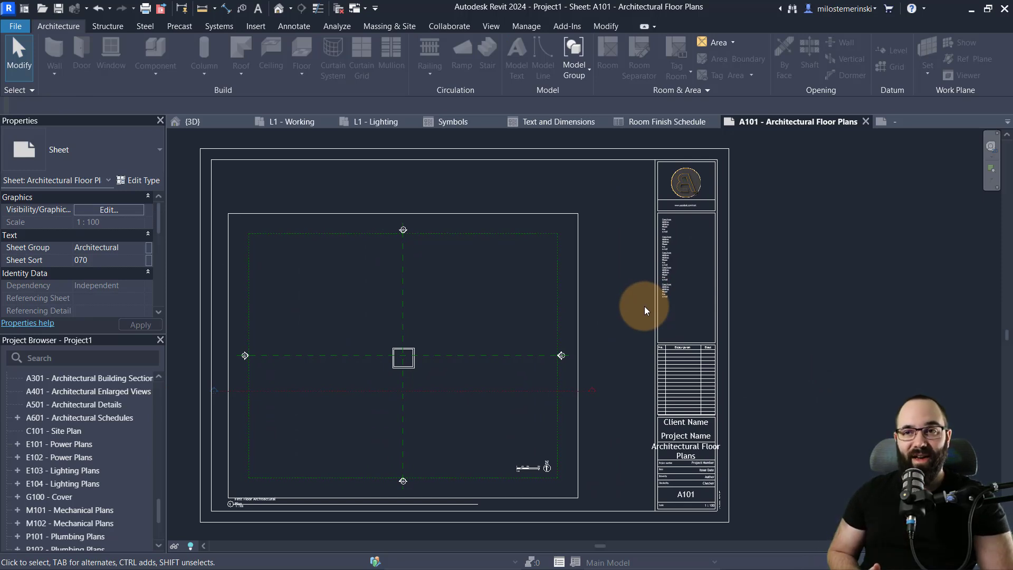
Step: Open the project's view templates, select Architectural Plan, and examine its model visibility/graphic overrides
click(491, 26)
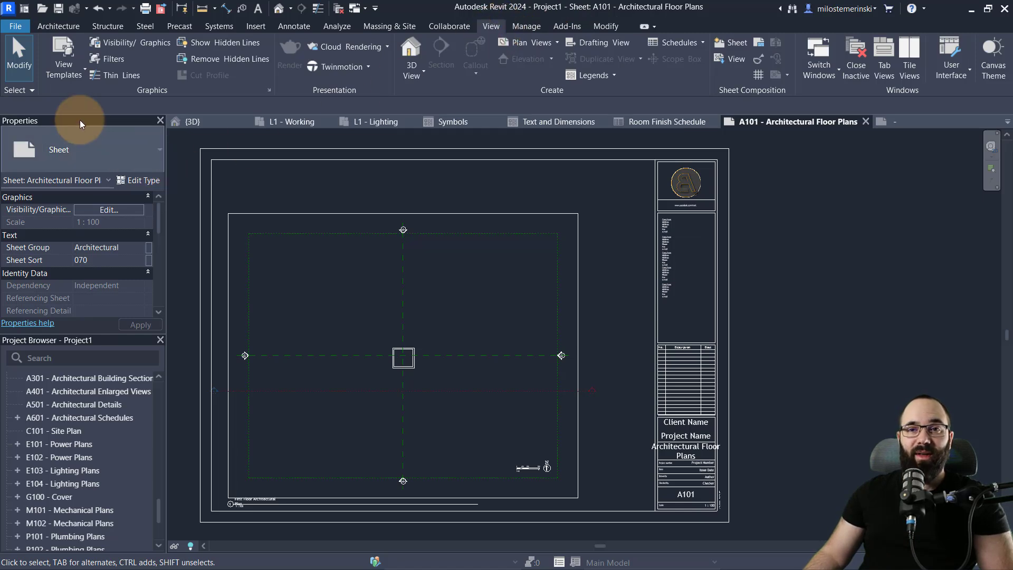
click(59, 71)
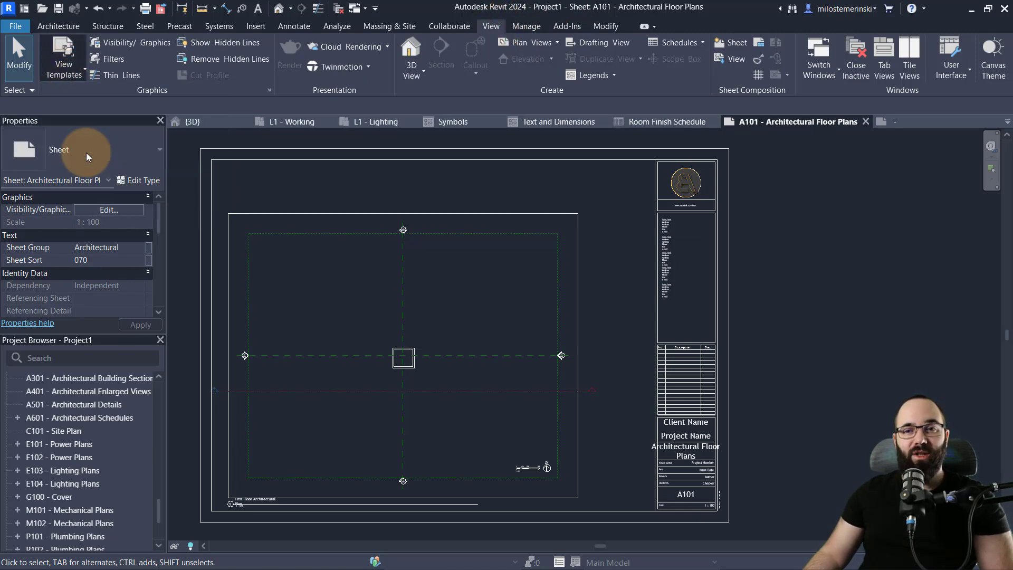
click(86, 153)
drag(263, 125, 250, 116)
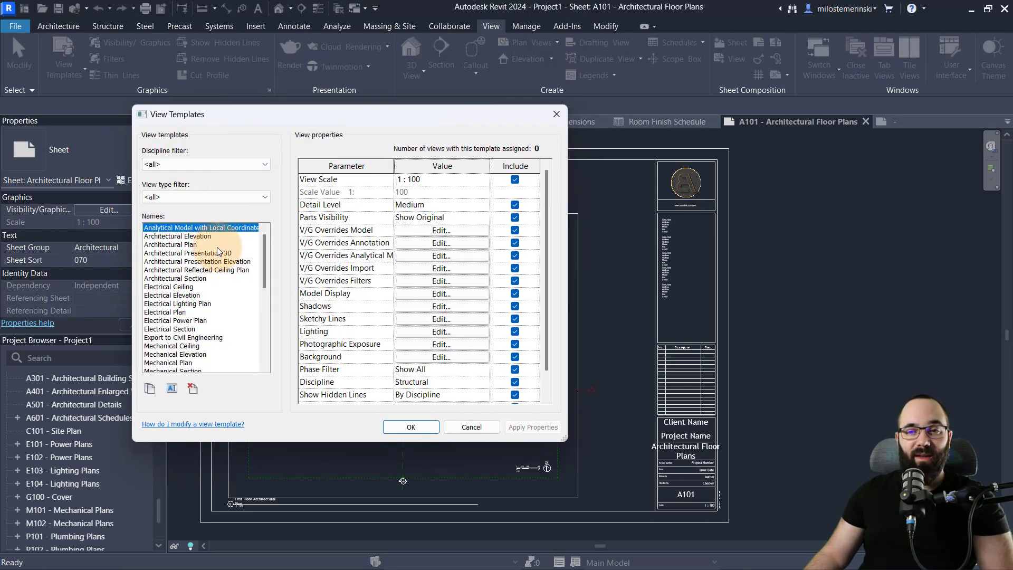
click(168, 245)
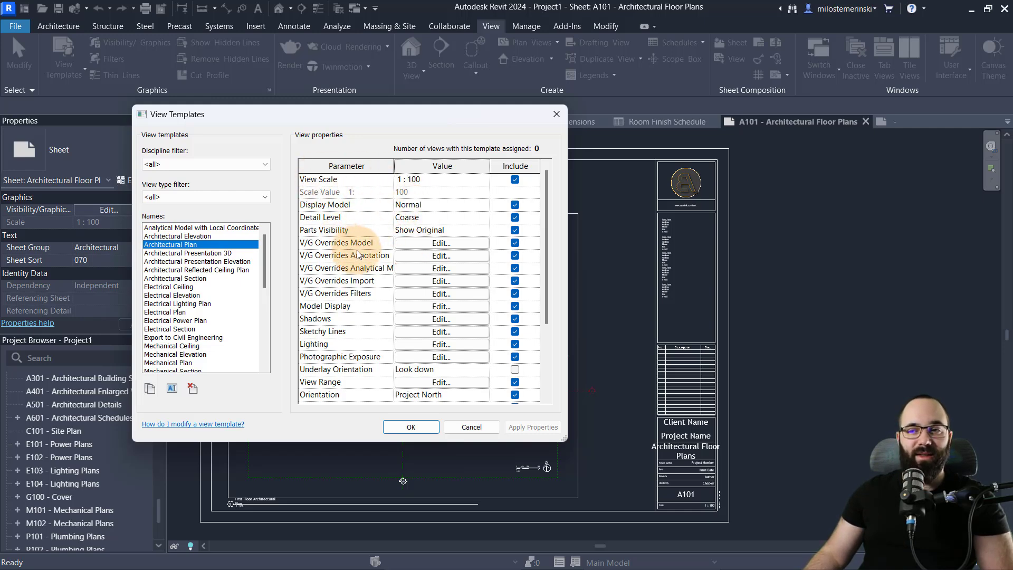
click(396, 243)
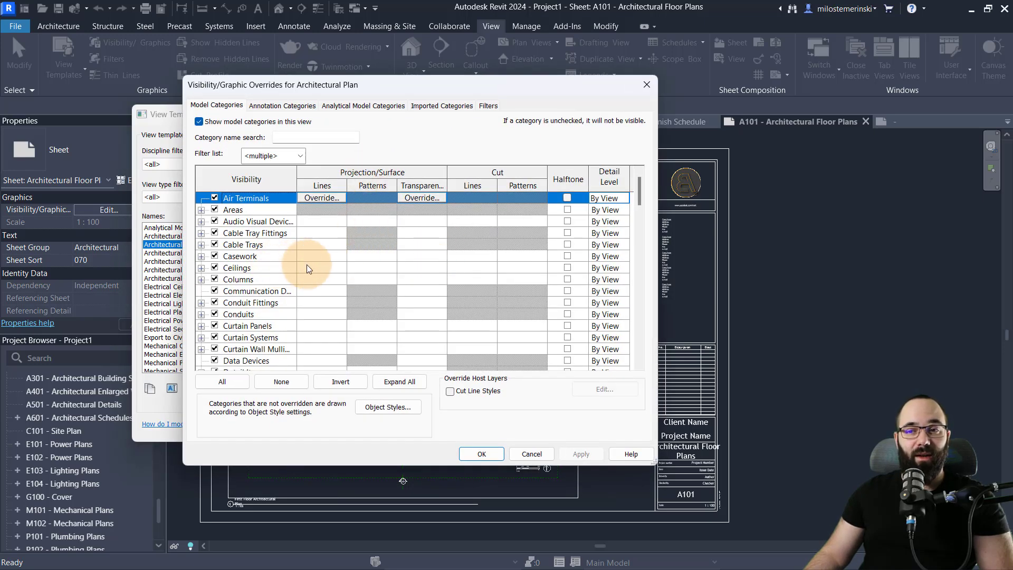
scroll(360, 251, down, 4)
click(532, 454)
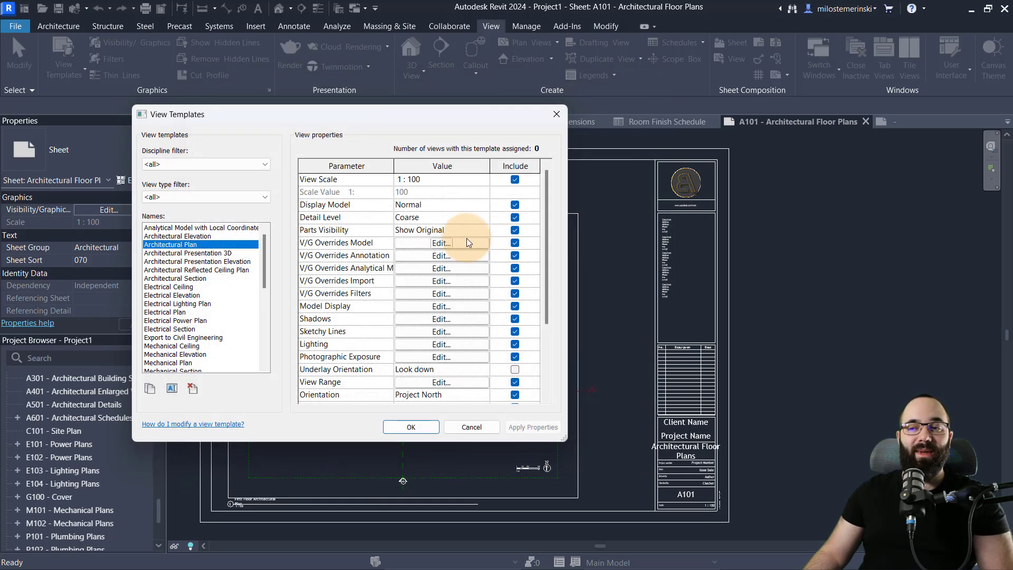
Step: Examine the Architectural Plan template's remaining parameters and Lighting options, then cancel out of the view templates
scroll(459, 343, down, 2)
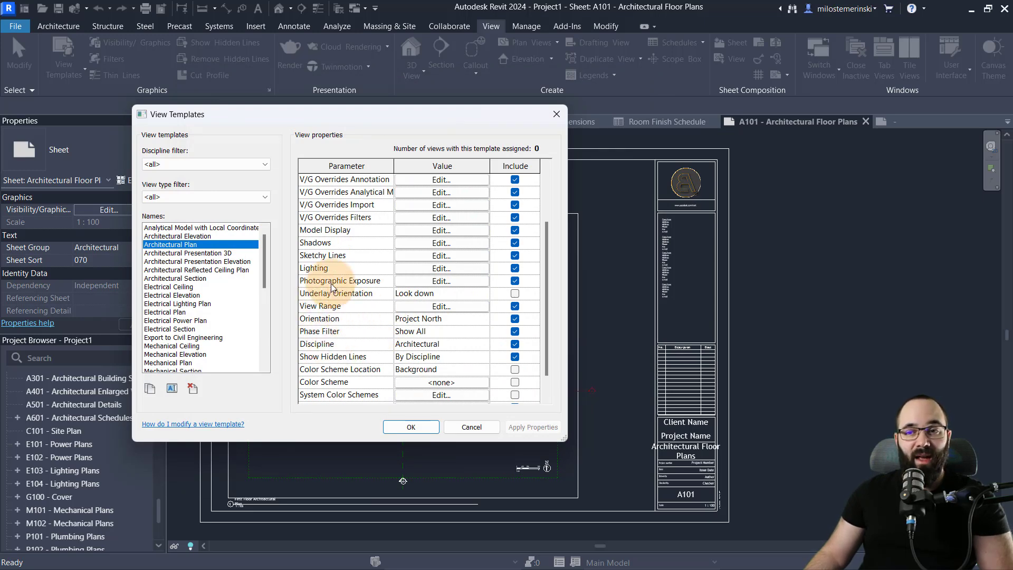
click(410, 268)
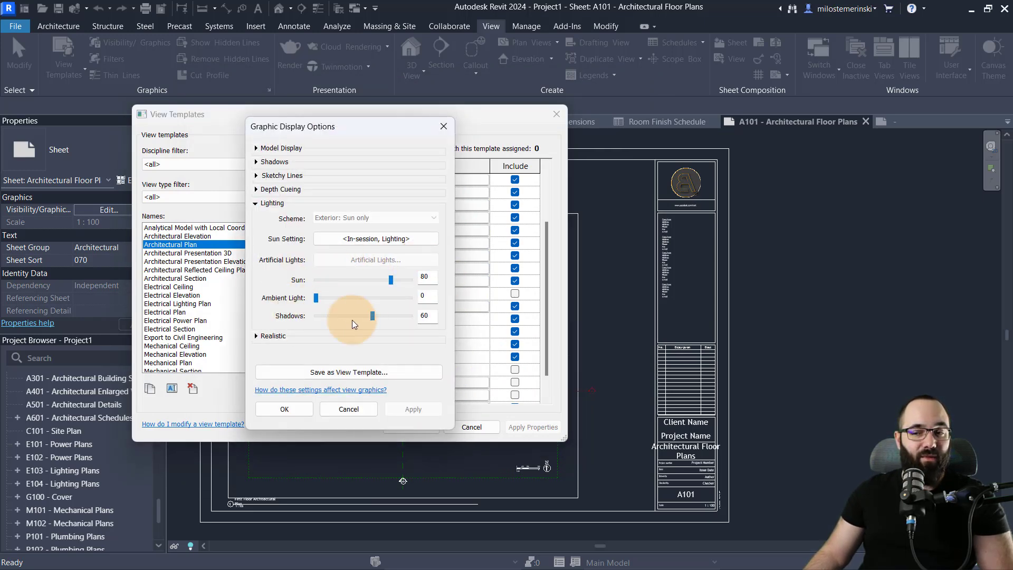
click(444, 127)
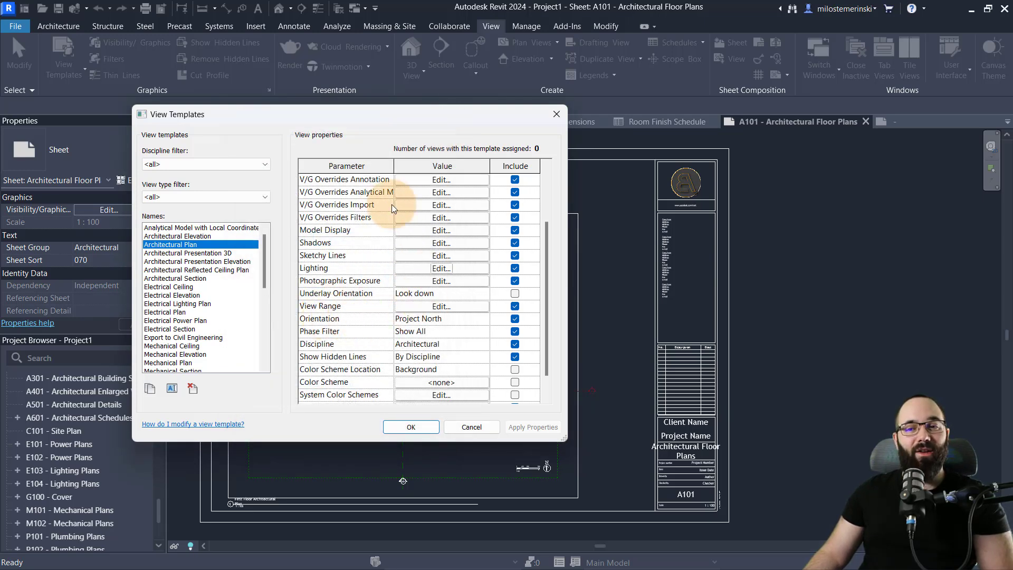
click(470, 427)
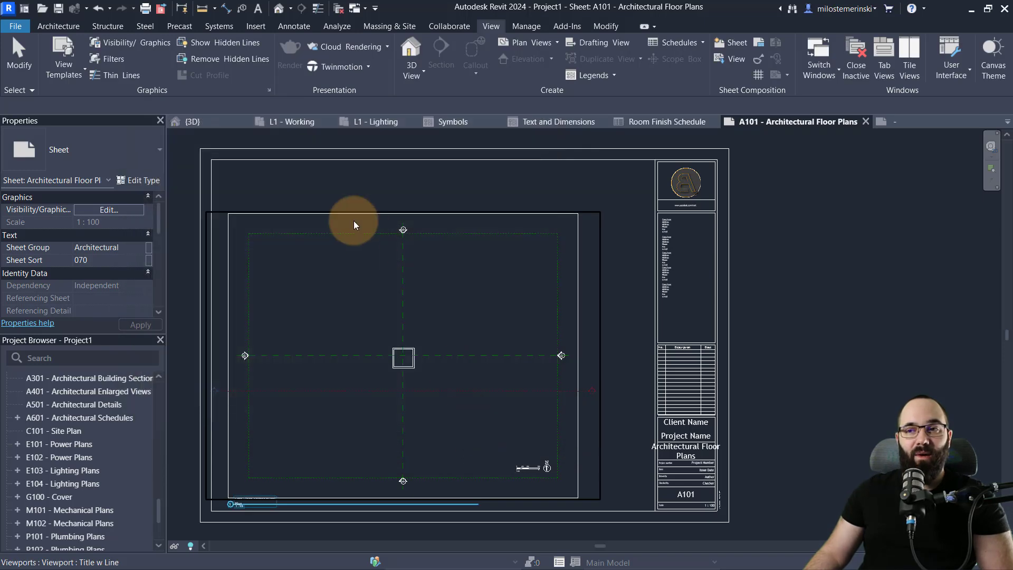
Step: Open the L1 - Architectural floor plan from the architectural views in the Project Browser
click(290, 122)
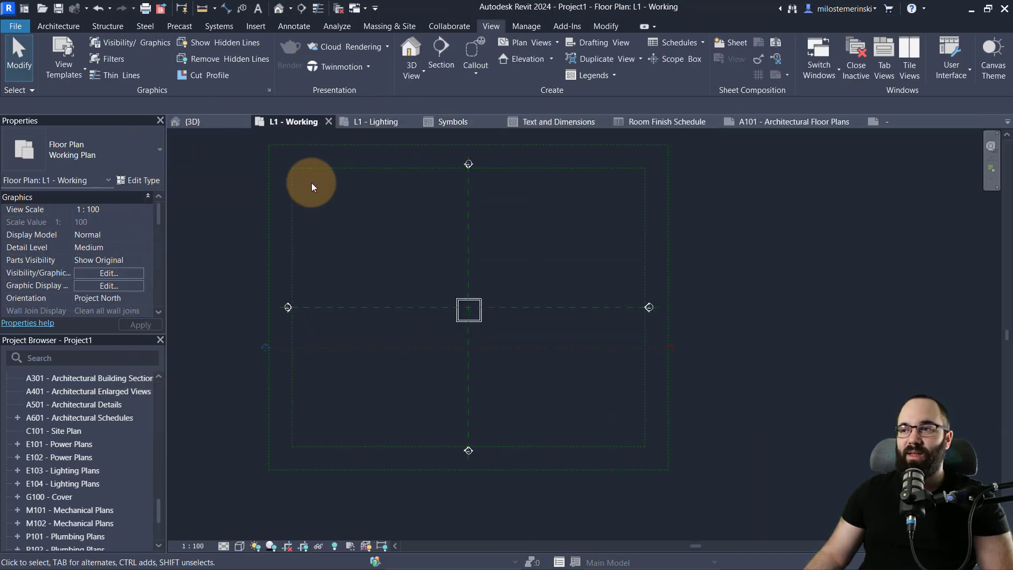
scroll(58, 428, up, 5)
scroll(58, 428, up, 3)
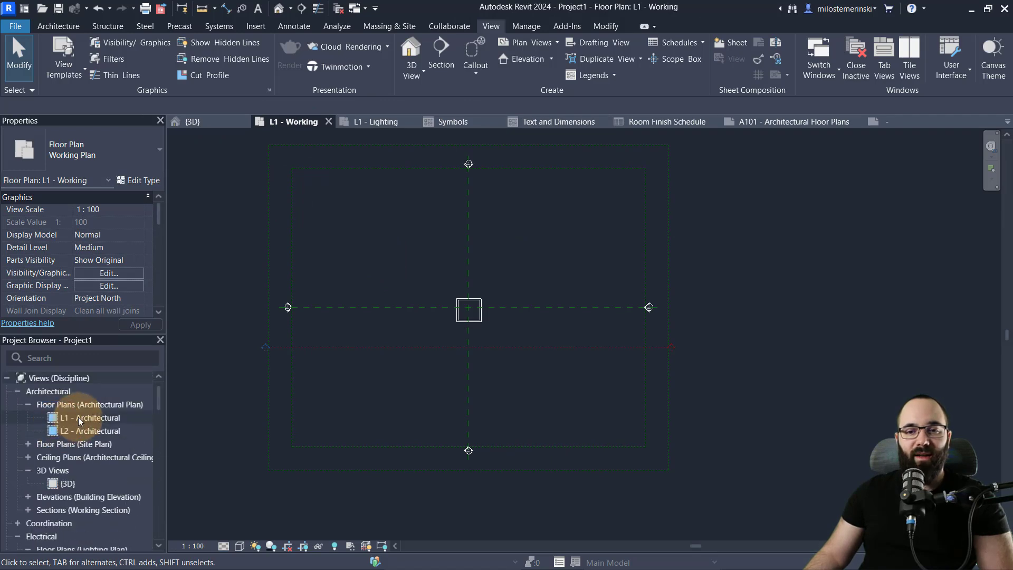
double_click(87, 417)
scroll(362, 280, up, 1)
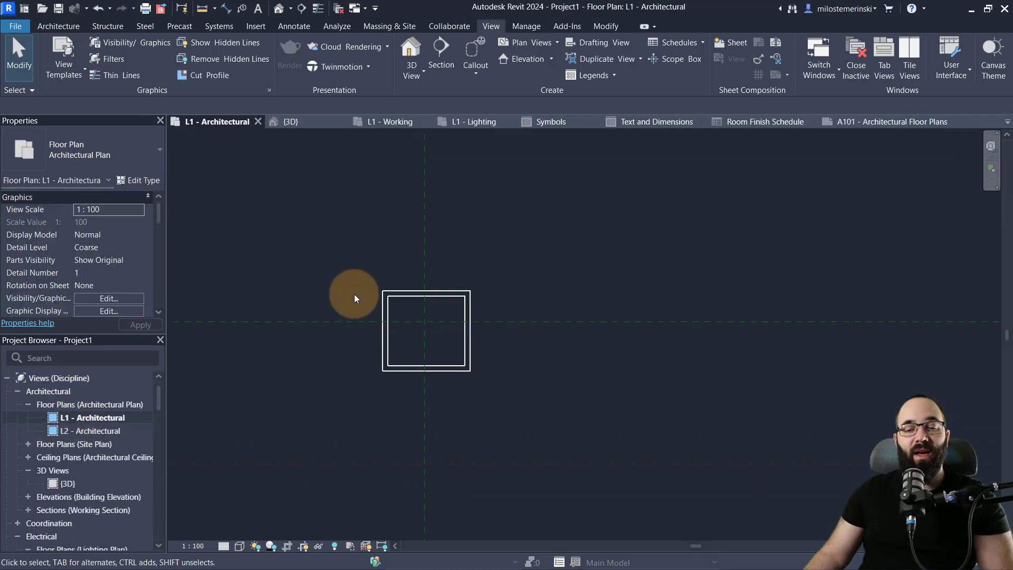
Step: Assign the Architectural Plan view template to the L1 - Architectural floor plan
scroll(112, 262, down, 5)
scroll(113, 265, down, 8)
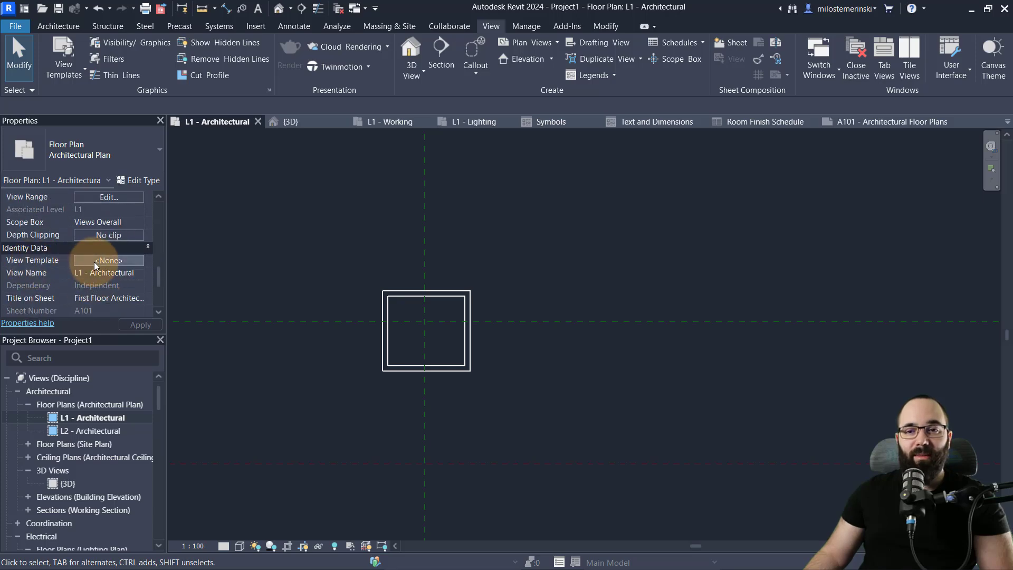
click(100, 261)
click(170, 235)
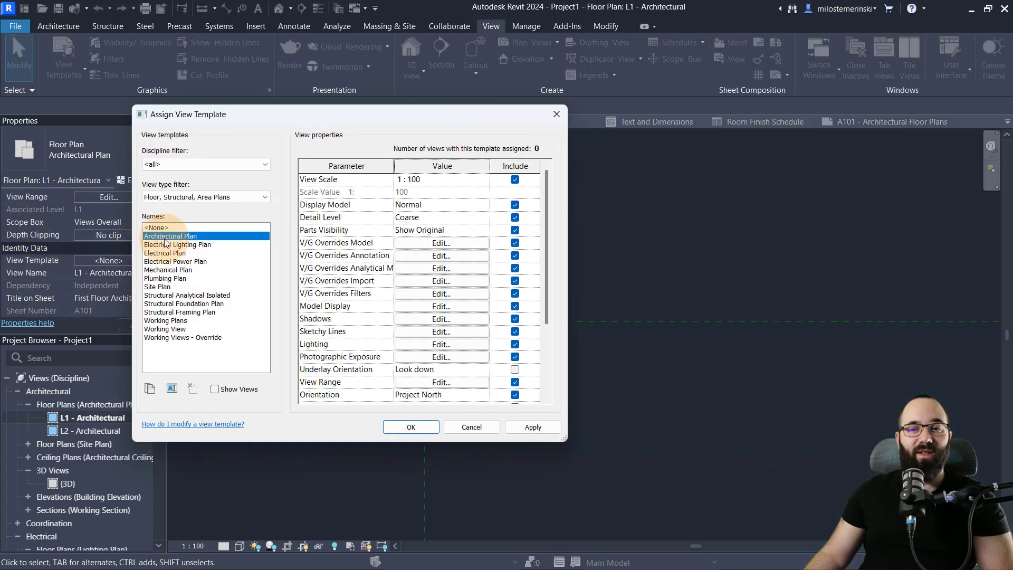
click(406, 428)
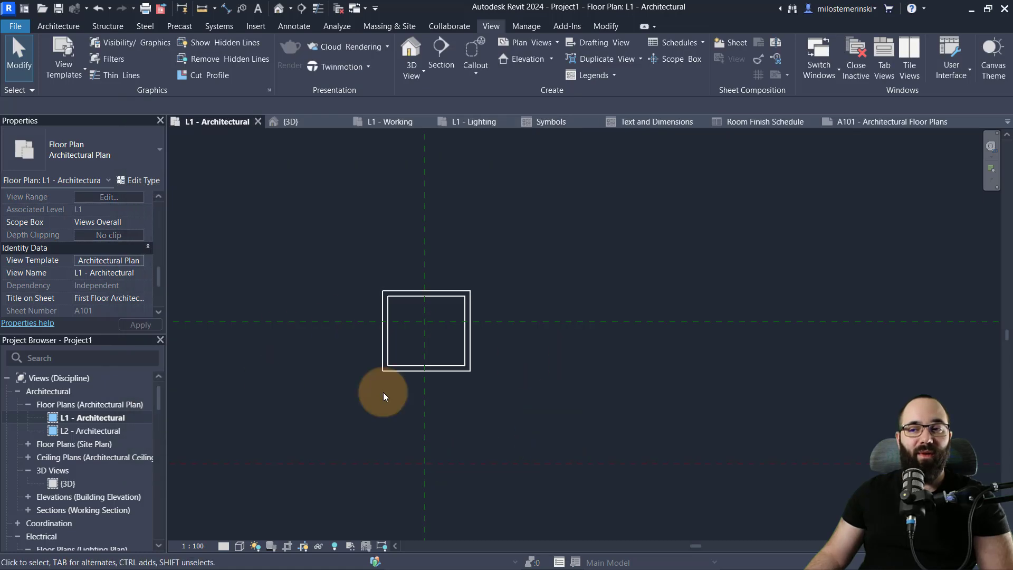
Step: Remove the assigned view template from the L1 - Architectural floor plan by setting it to <None>
click(85, 261)
click(158, 228)
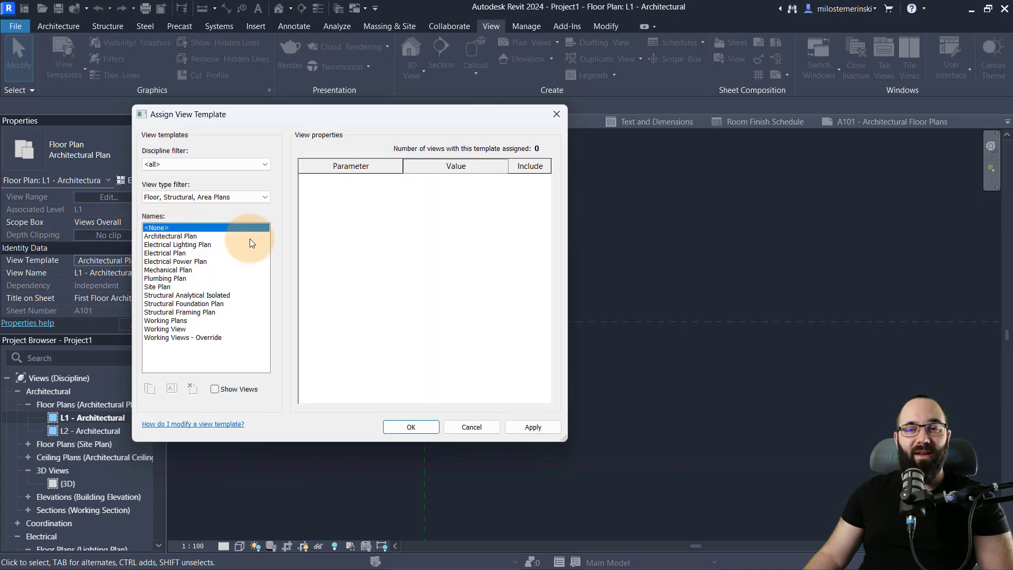
click(437, 426)
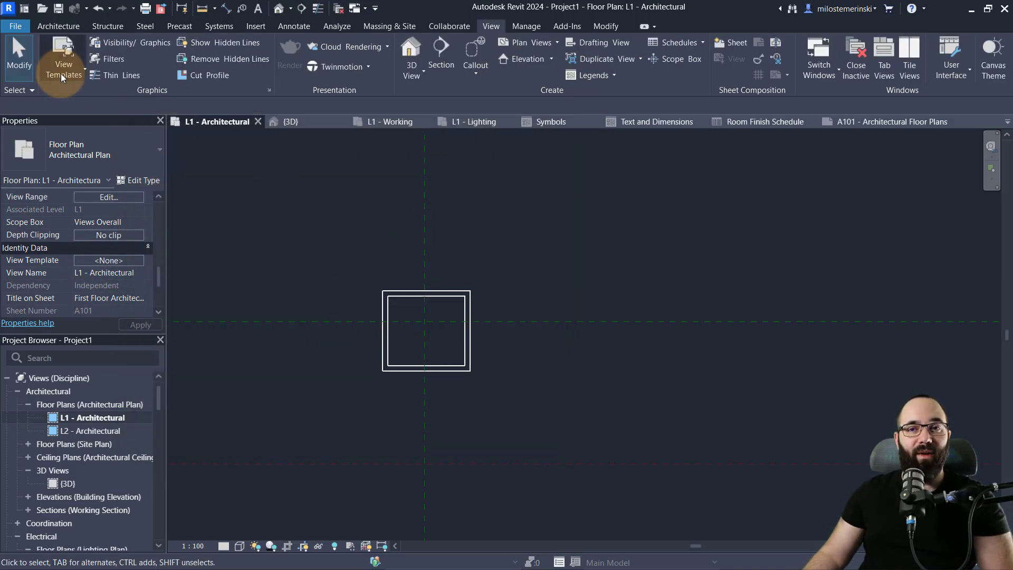
Step: Examine the project's rule-based view filters, including the rules of Floors - Generic, then leave them without changes
click(115, 58)
drag(223, 140, 181, 97)
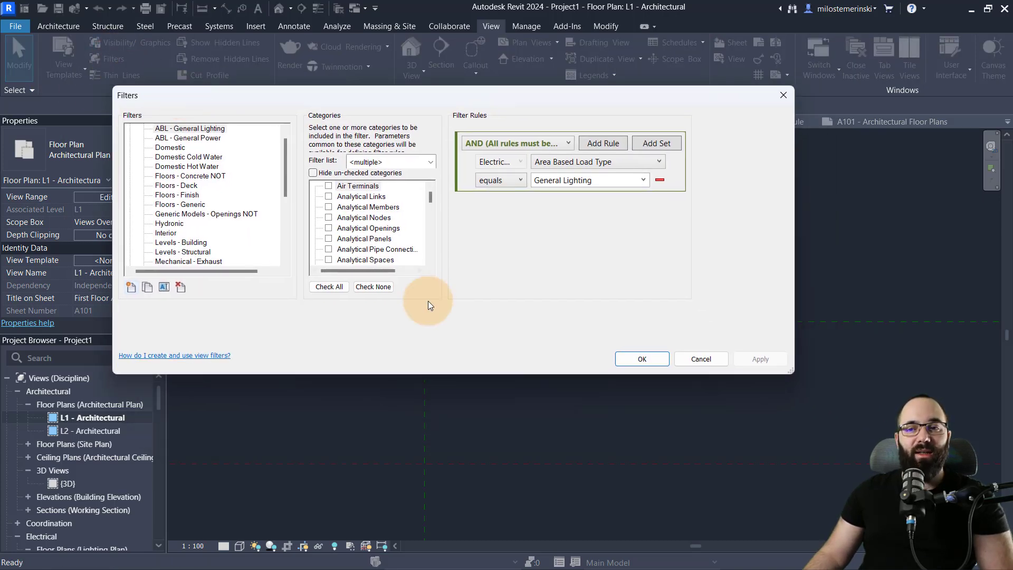
drag(781, 374, 755, 512)
scroll(235, 232, up, 1)
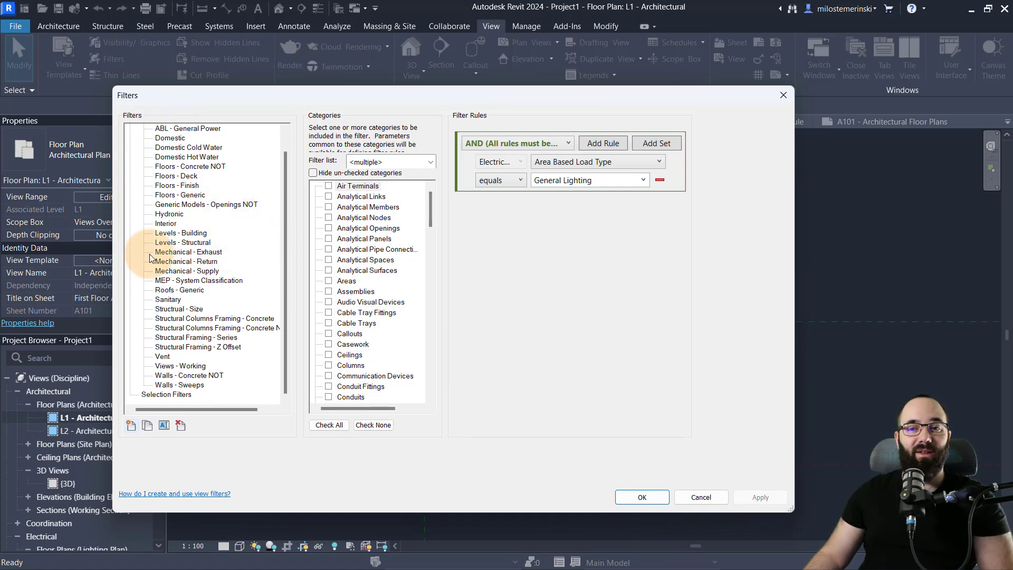
click(179, 204)
click(184, 214)
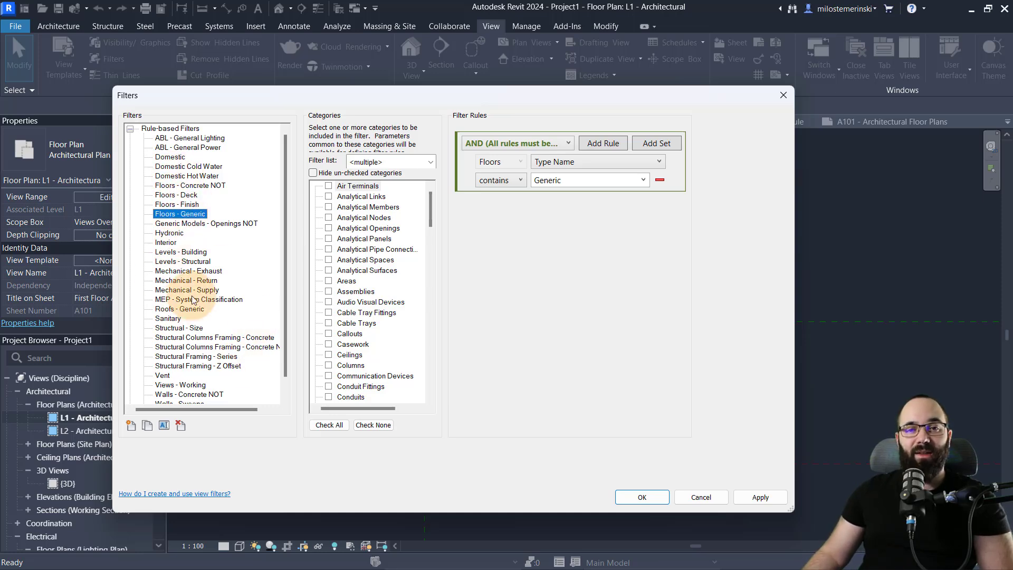
click(688, 498)
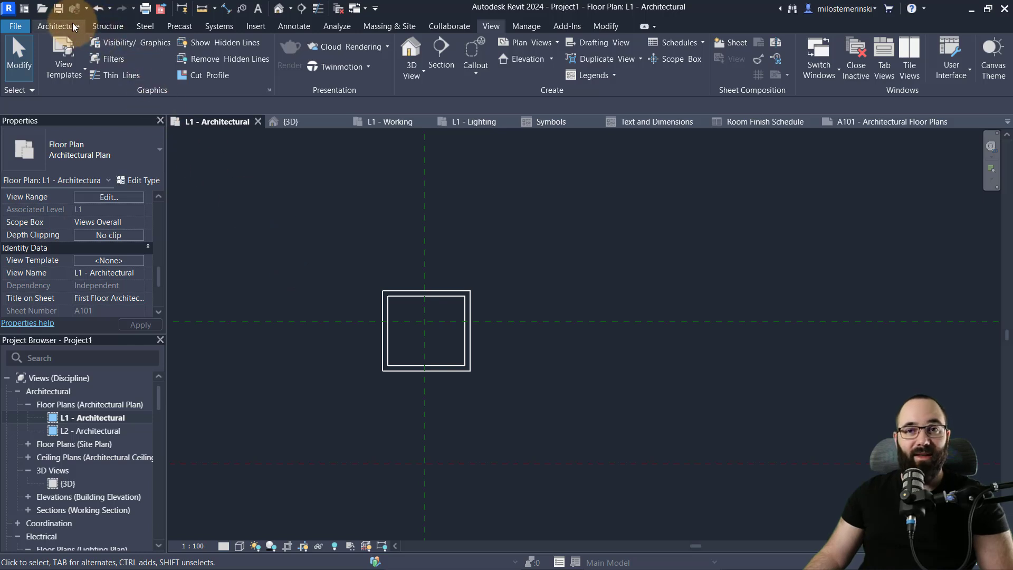
Step: Review the wall types available in the project, then leave the Wall command without drawing anything
click(57, 25)
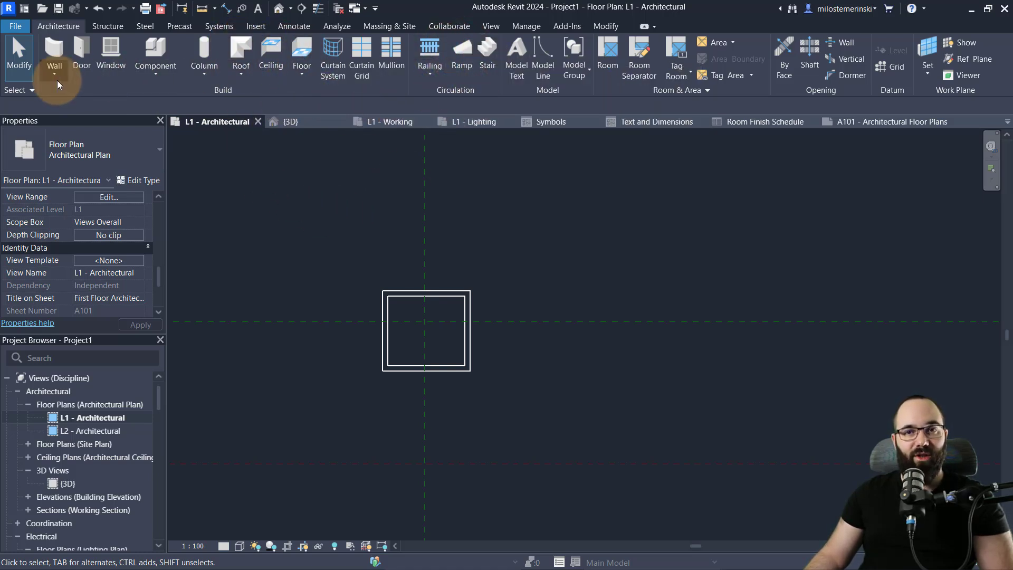
click(54, 60)
click(97, 155)
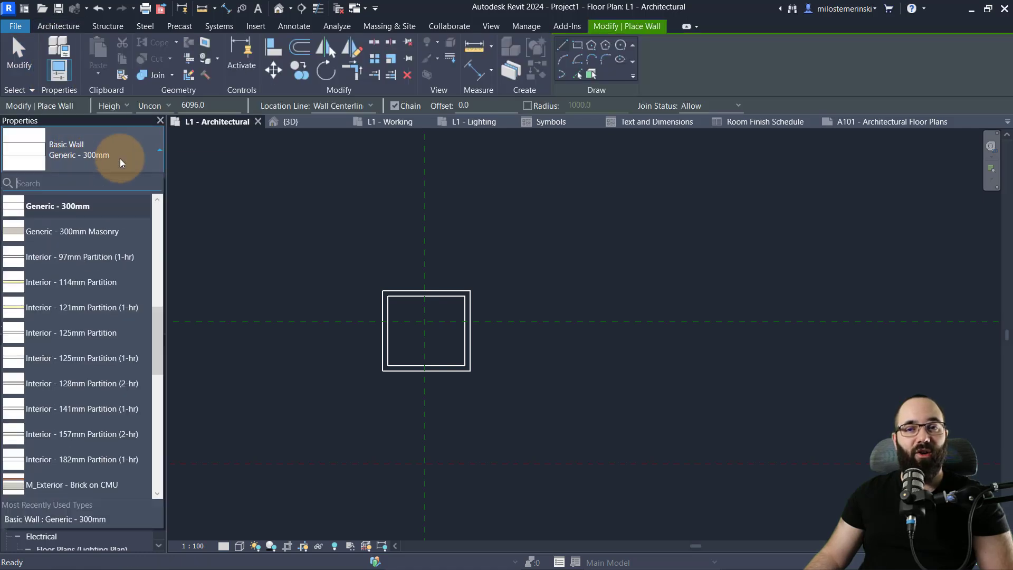
click(164, 289)
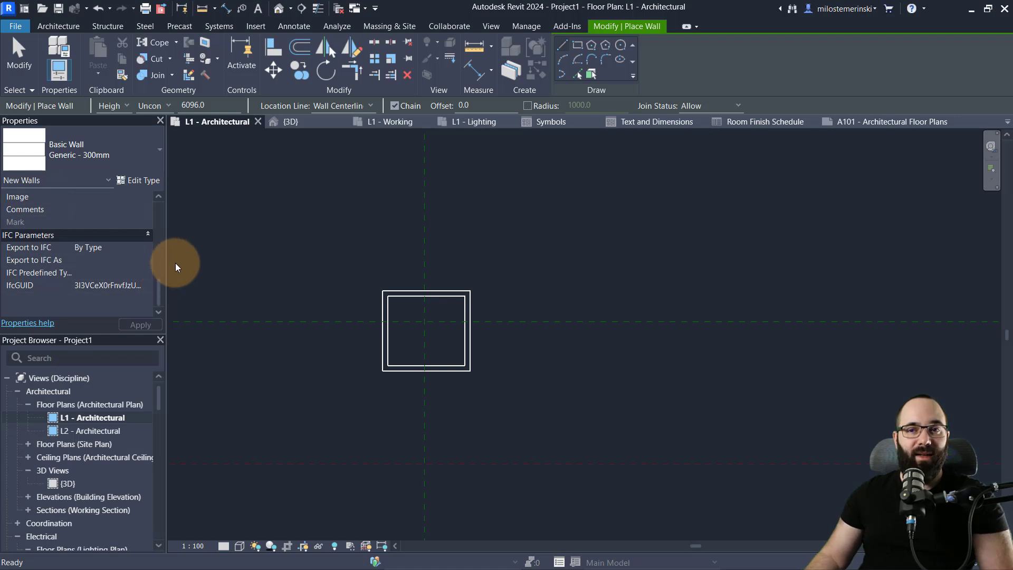
key(Escape)
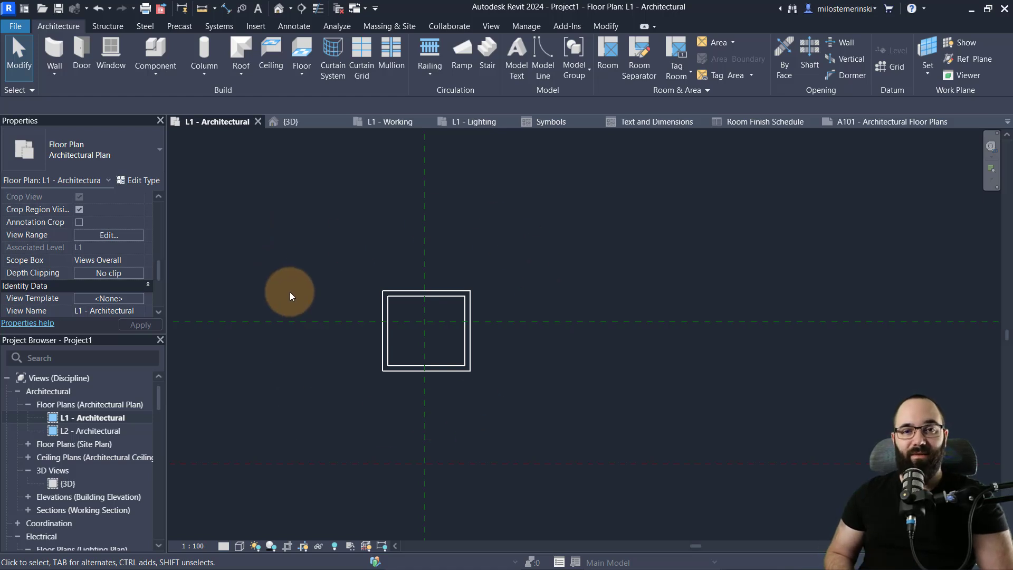
Step: Copy the Structural Exterior - 500mm wall from the 3D view of Office Building Project 2024 - Toposolid
click(286, 122)
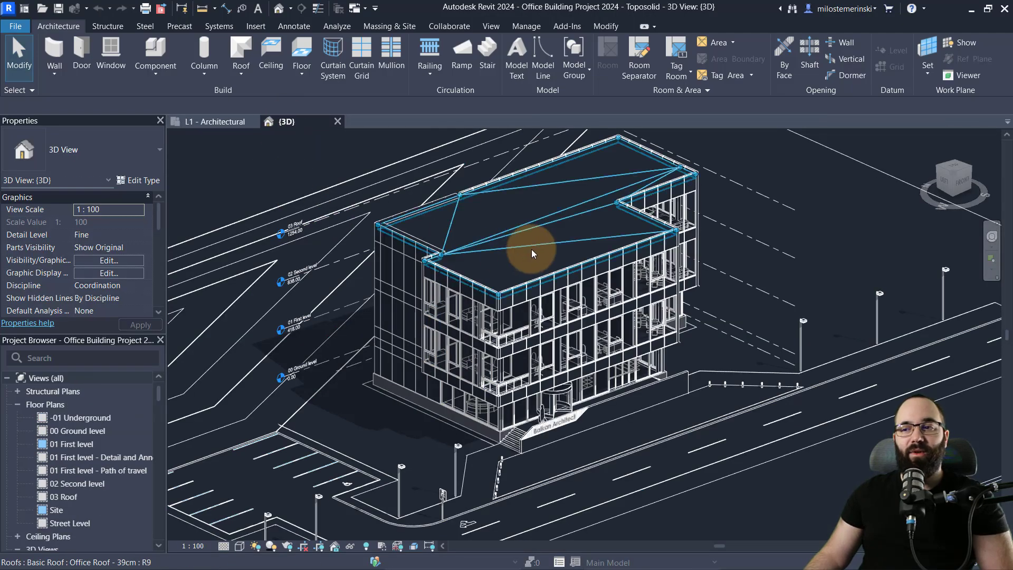
shift+middle_drag(588, 346, 392, 200)
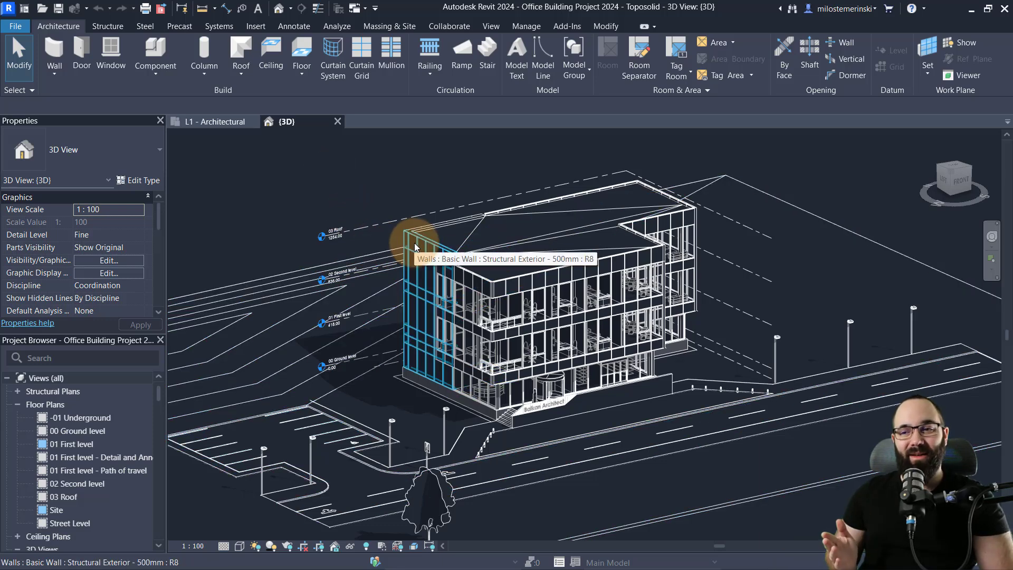
click(225, 124)
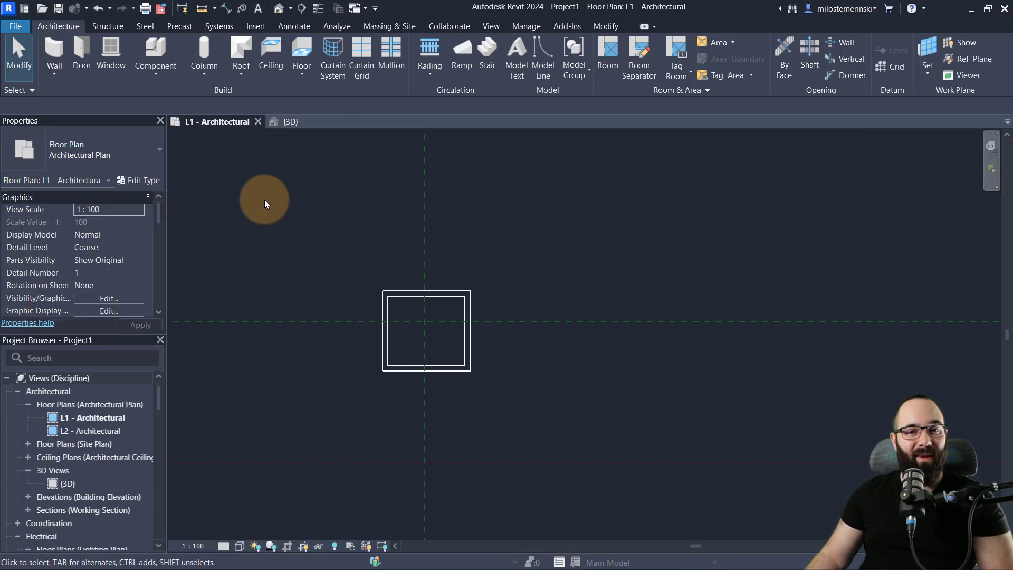
click(299, 118)
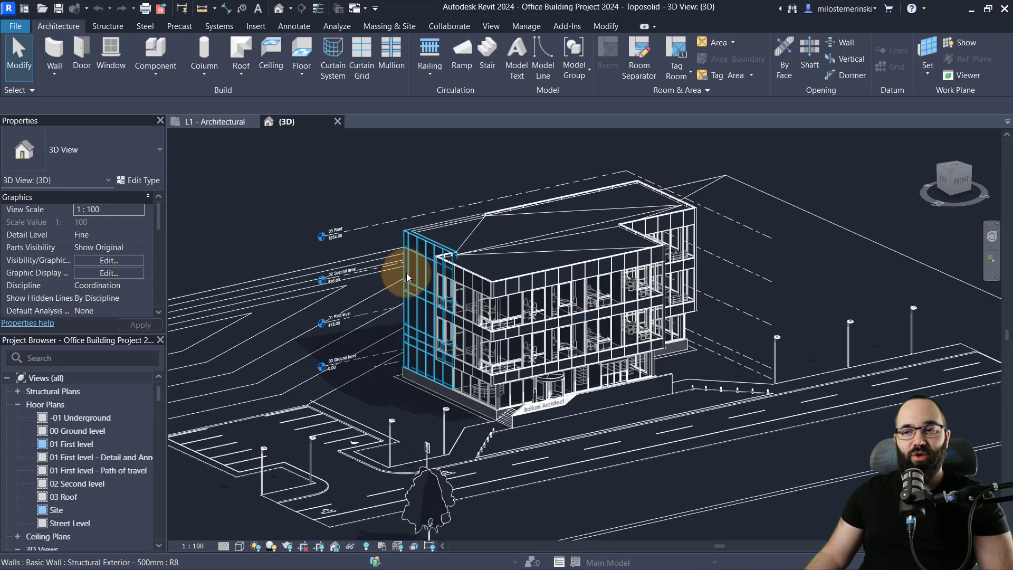
click(422, 296)
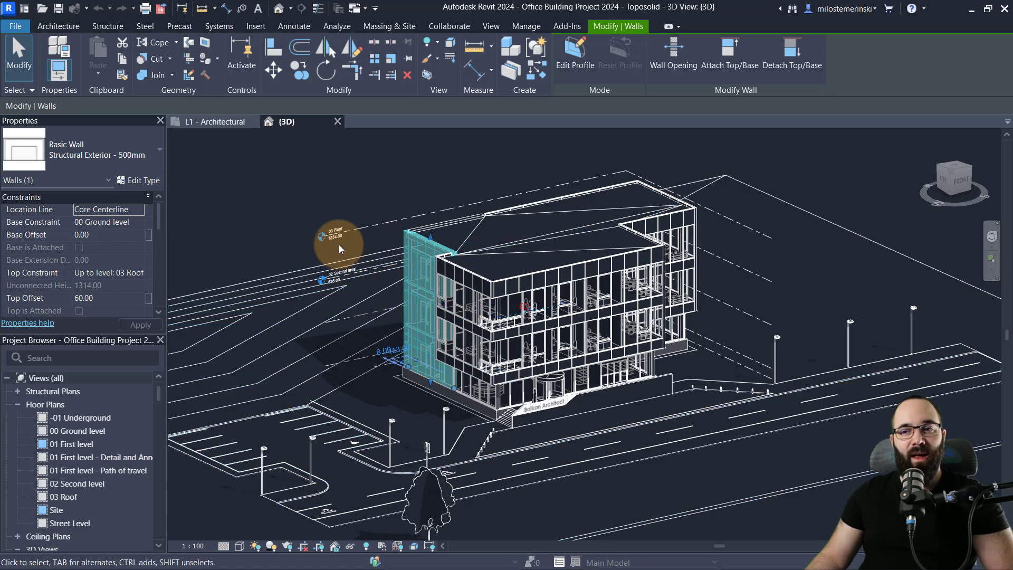
click(249, 238)
Step: Paste the copied wall into the L1 - Architectural floor plan of Project1, reviewing and accepting the duplicate types
click(220, 123)
key(ctrl+v)
click(451, 266)
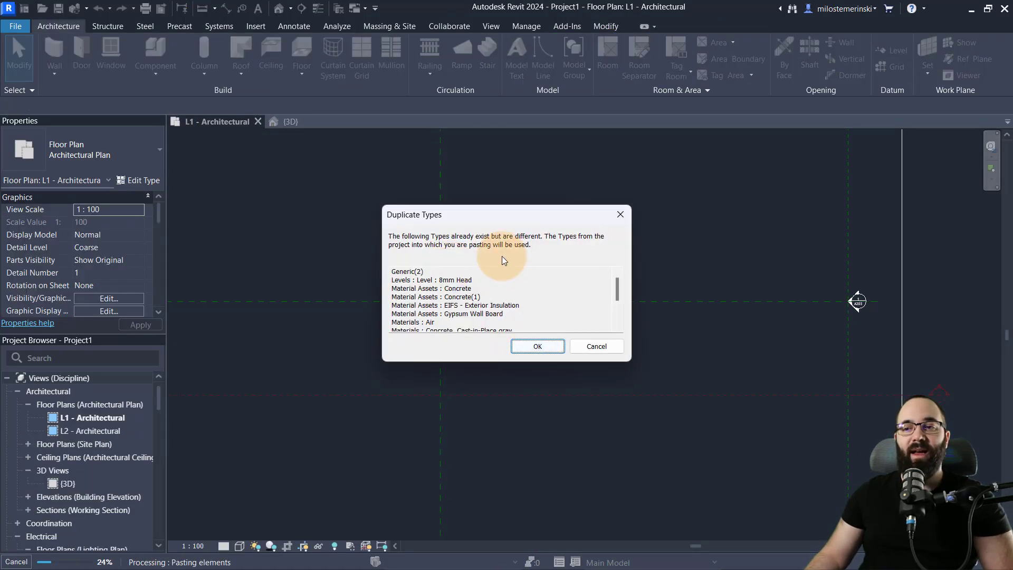
scroll(461, 289, down, 2)
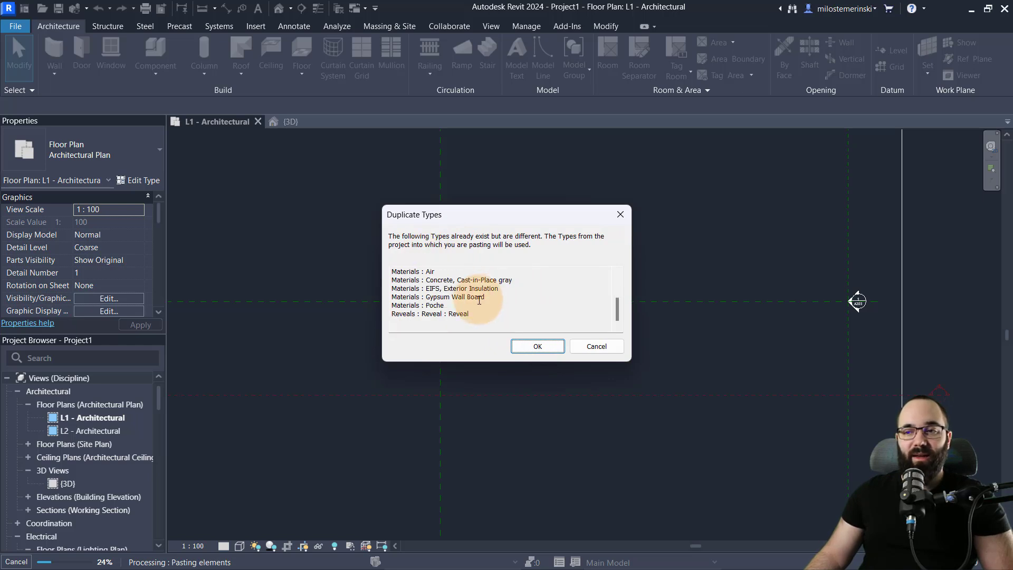
scroll(446, 287, up, 2)
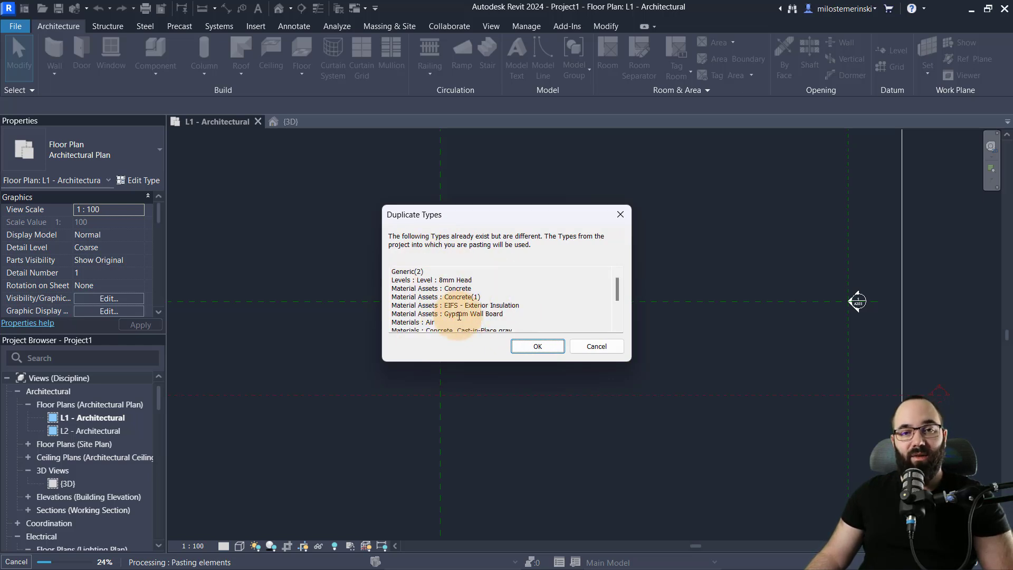
click(536, 346)
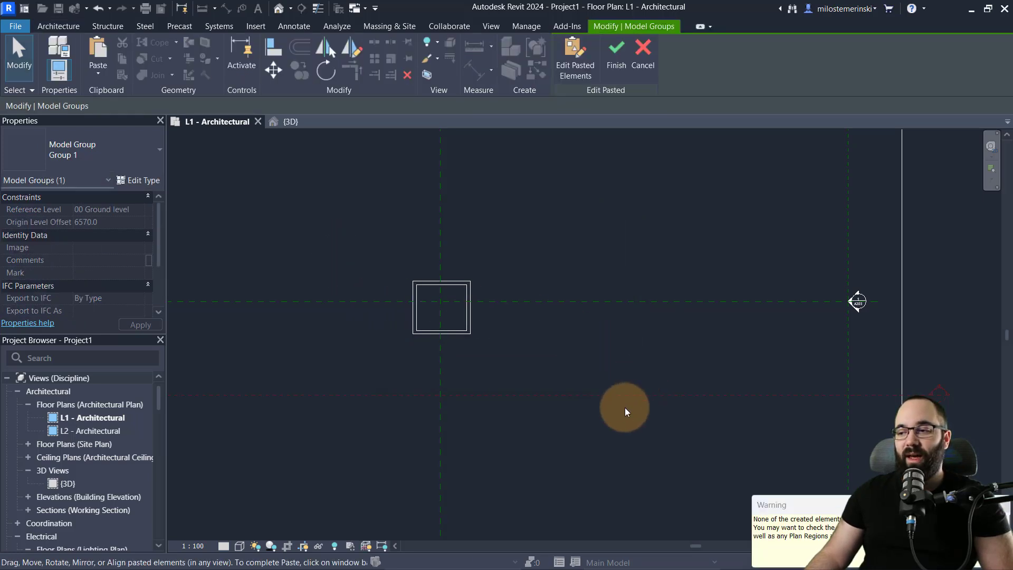
click(365, 306)
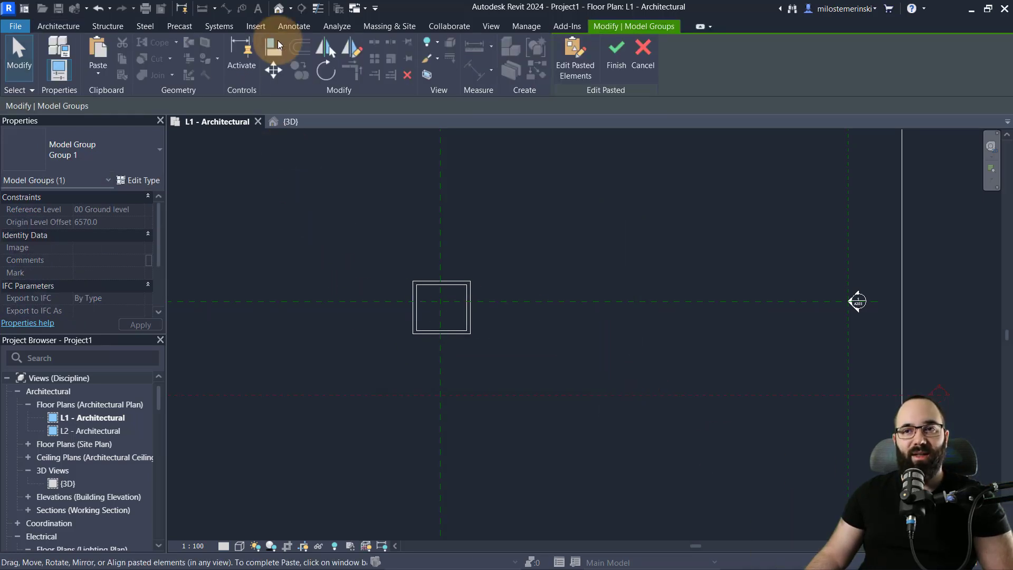
Step: Open Project1's default 3D view, finish the paste, and delete the pasted Structural Exterior - 500mm wall
click(279, 8)
click(506, 407)
click(553, 340)
shift+middle_drag(542, 324, 566, 295)
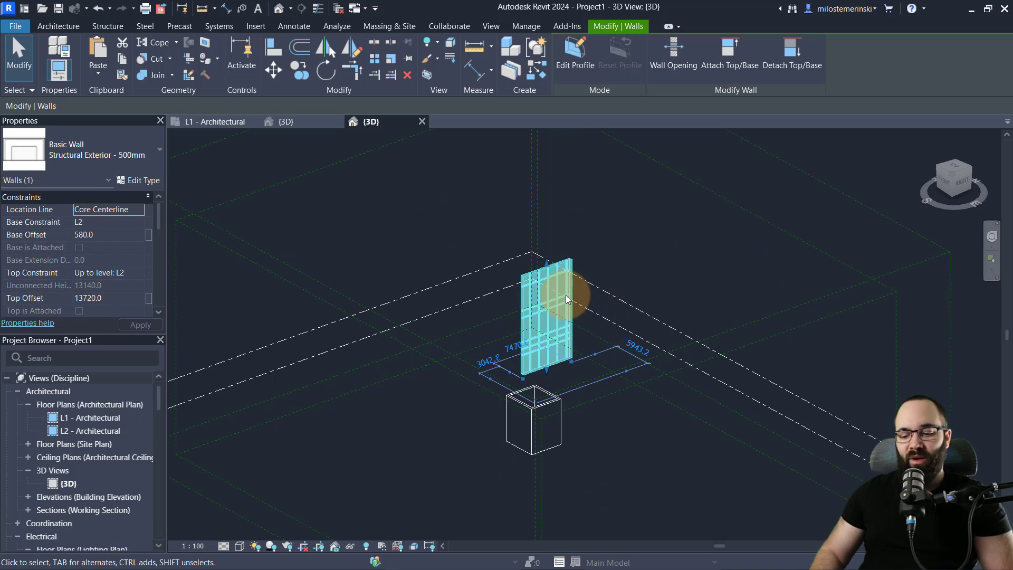
key(Escape)
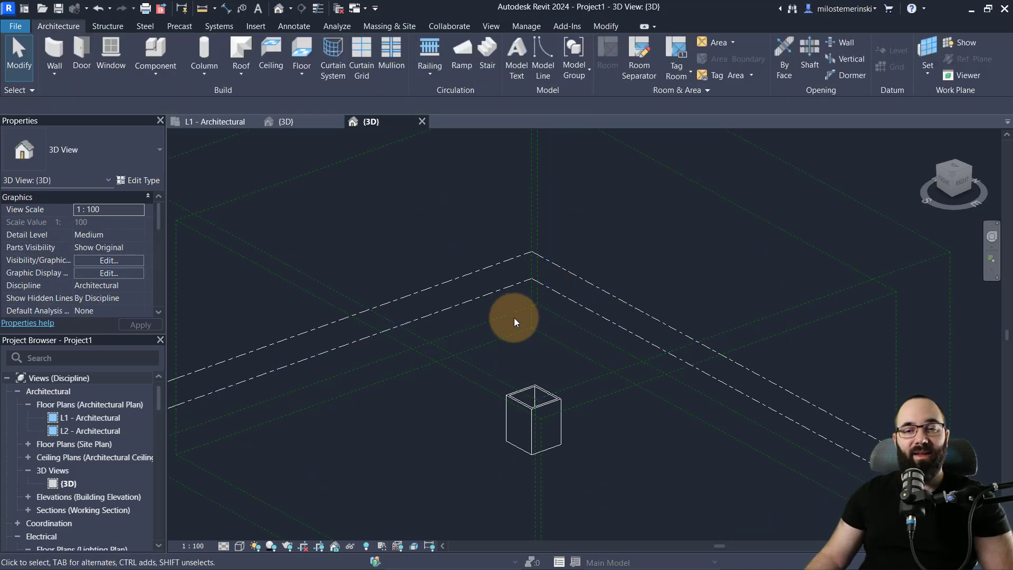
Step: Look for the Structural Exterior - 500mm type among the project's wall types, then exit the Wall command
click(64, 46)
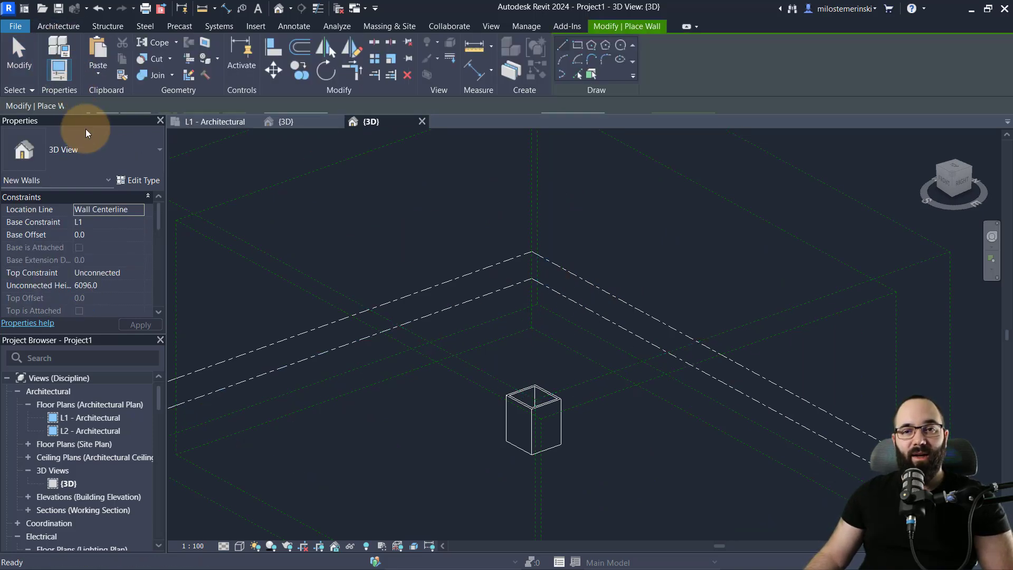
click(99, 162)
scroll(85, 271, down, 8)
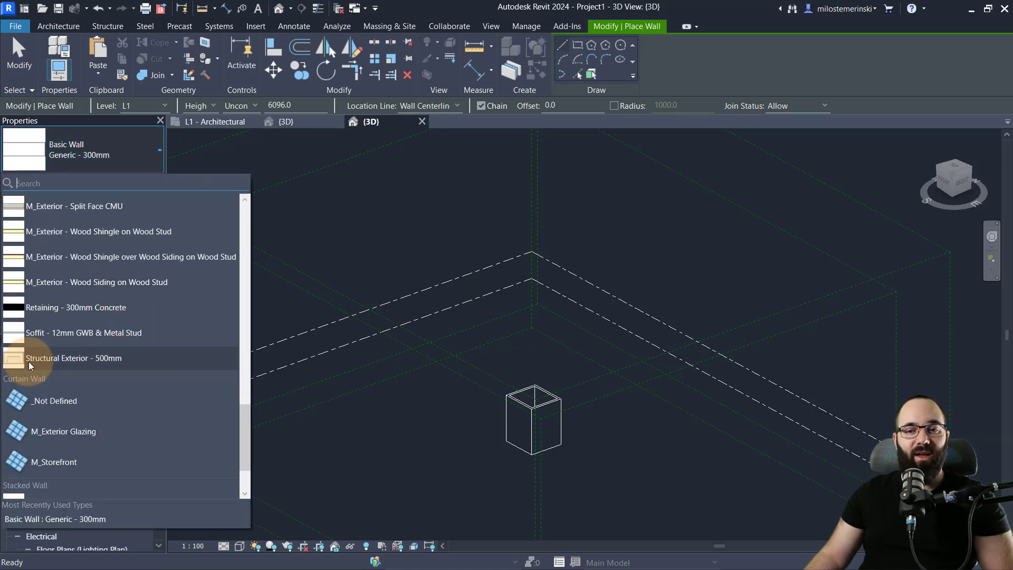
mouse_move(72, 362)
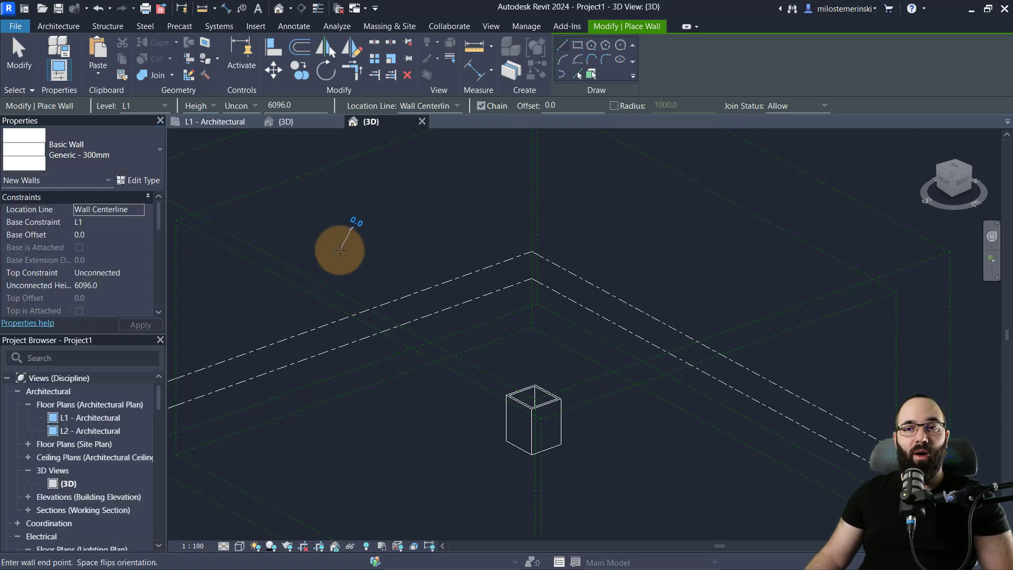
key(Escape)
key(Escape)
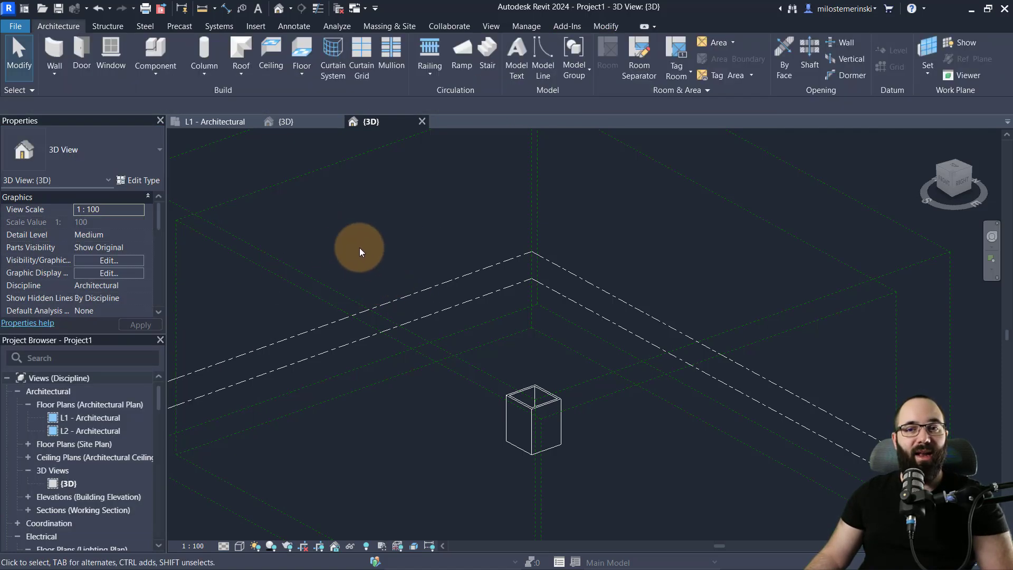
Step: Return to the L1 - Architectural floor plan and open Transfer Project Standards
middle_drag(361, 252, 352, 259)
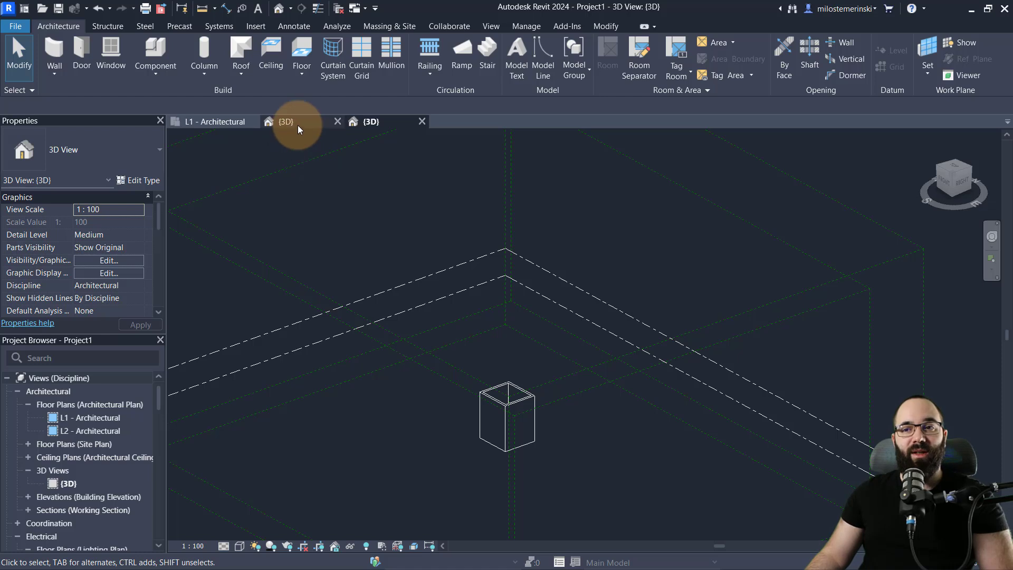
click(214, 123)
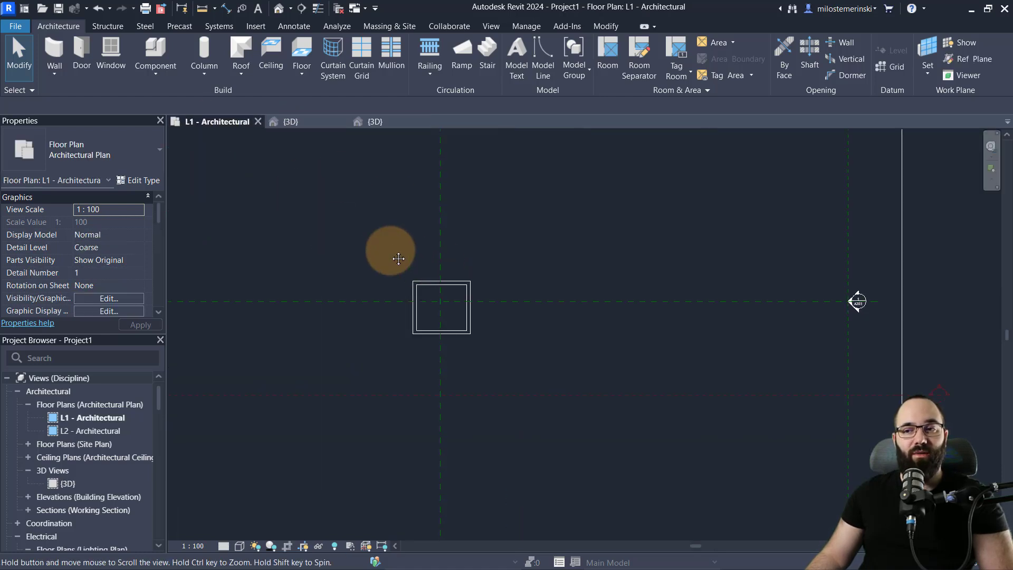
scroll(396, 290, down, 3)
middle_drag(362, 285, 385, 300)
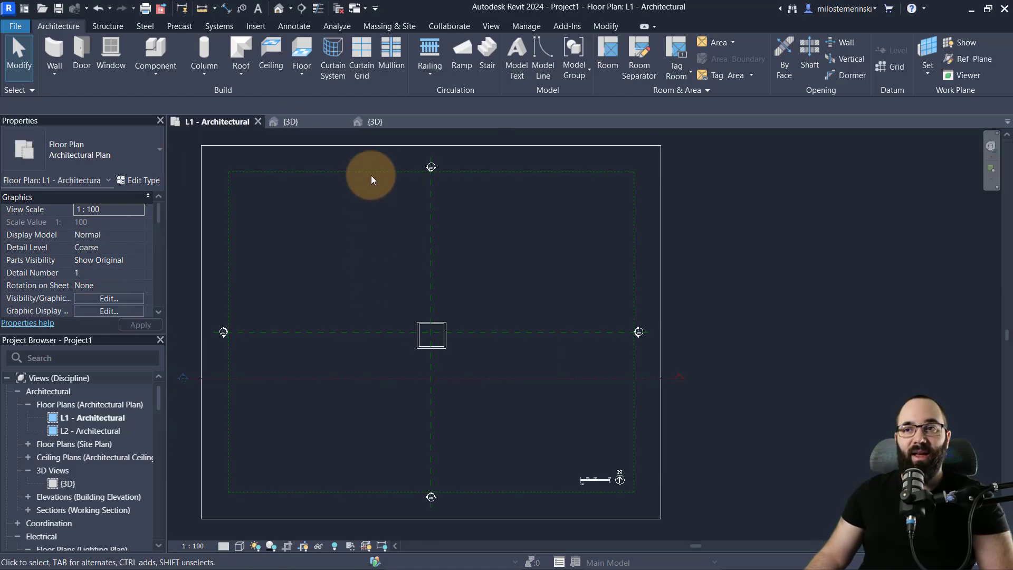
click(526, 26)
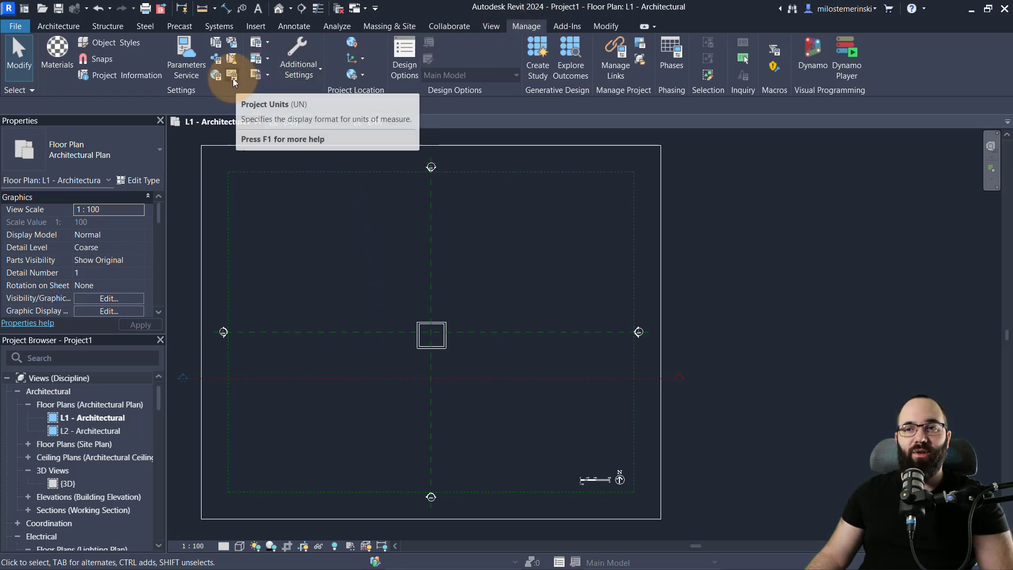
click(232, 42)
drag(431, 168, 236, 151)
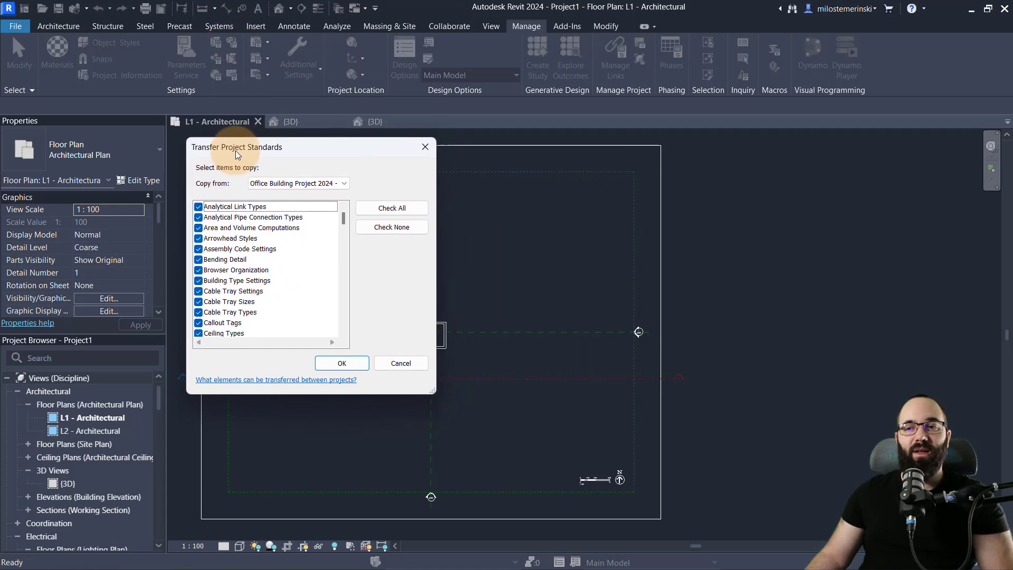
Step: Try selecting only Wall Types and Text Types for transfer from Office Building Project 2024 - Toposolid, and cancel the transfer
click(258, 185)
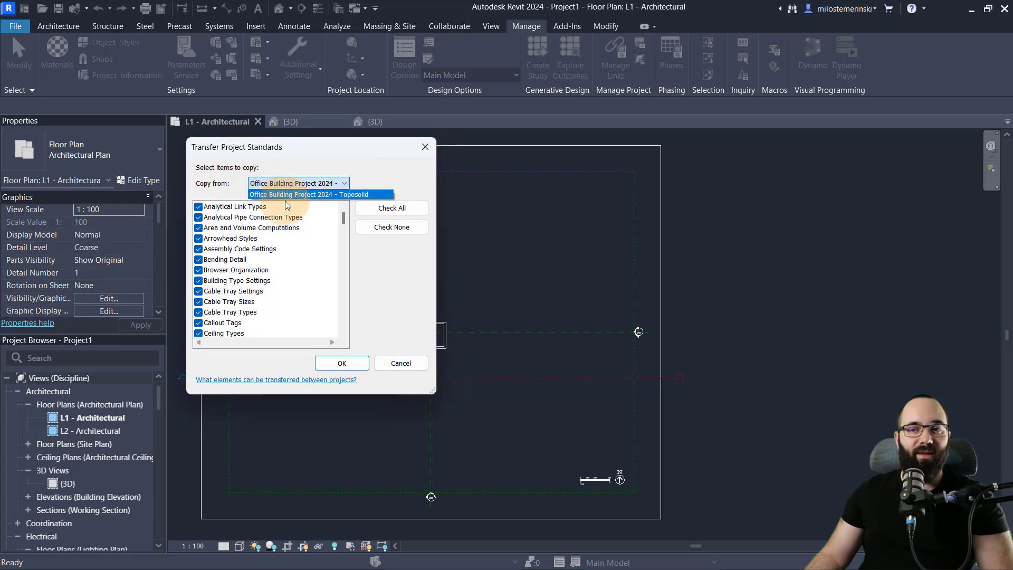
click(268, 195)
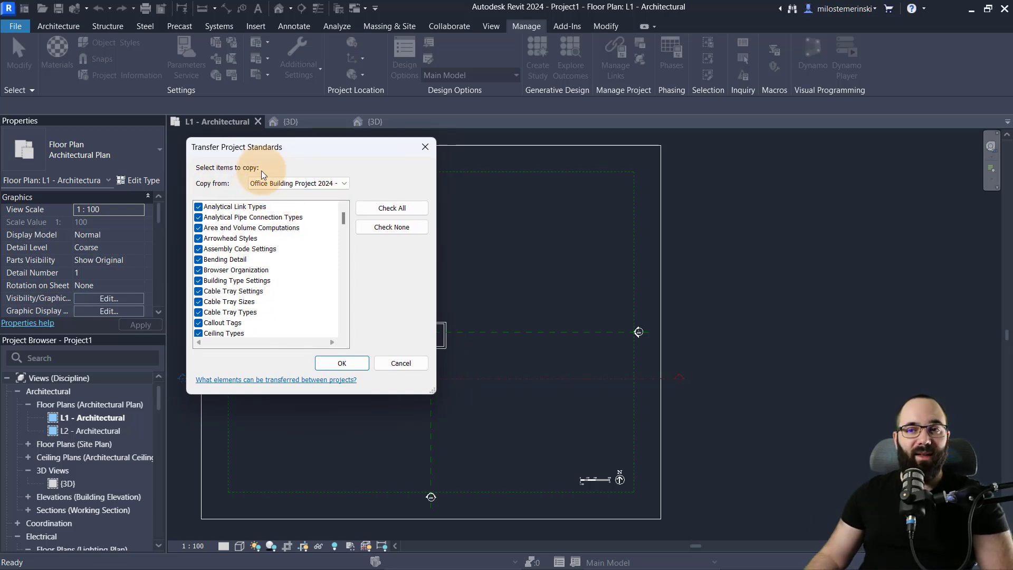
click(258, 184)
click(260, 185)
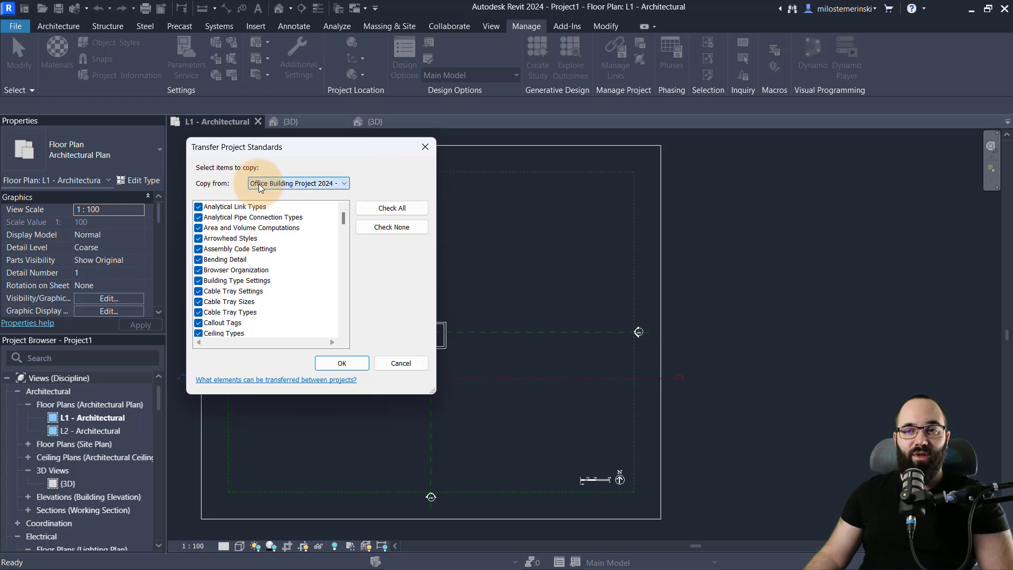
click(383, 231)
scroll(285, 263, down, 20)
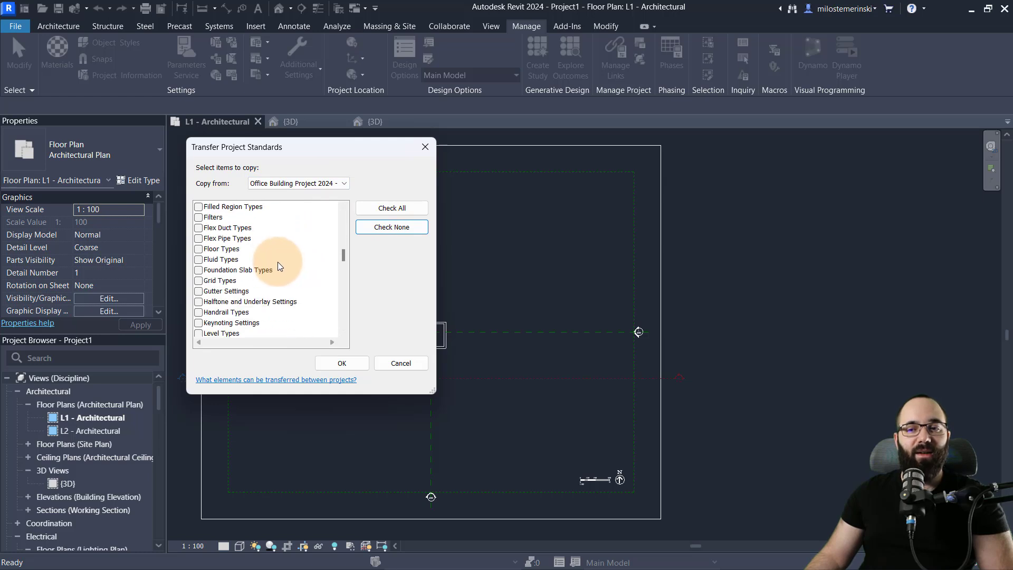
scroll(279, 285, up, 1)
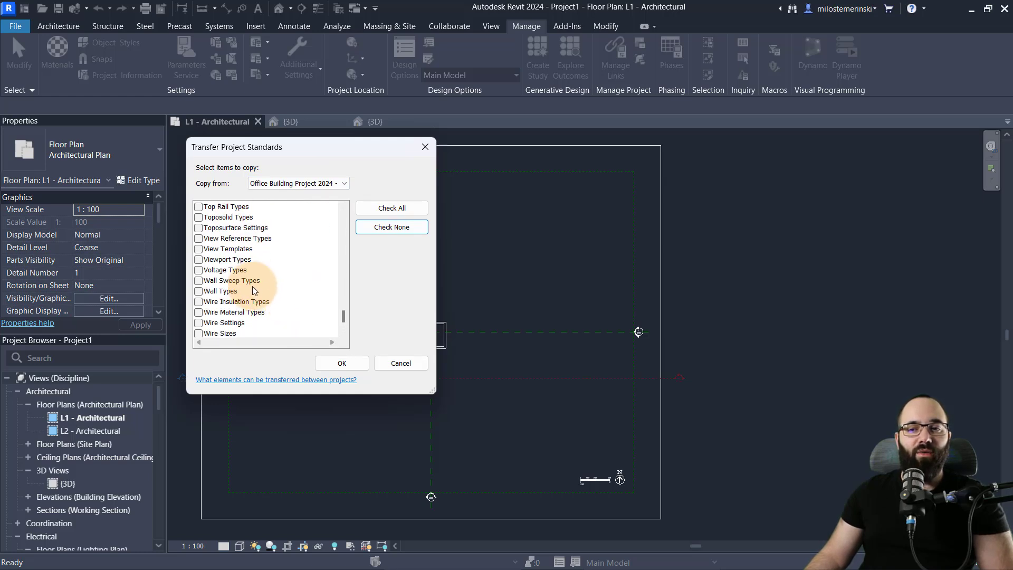
click(199, 291)
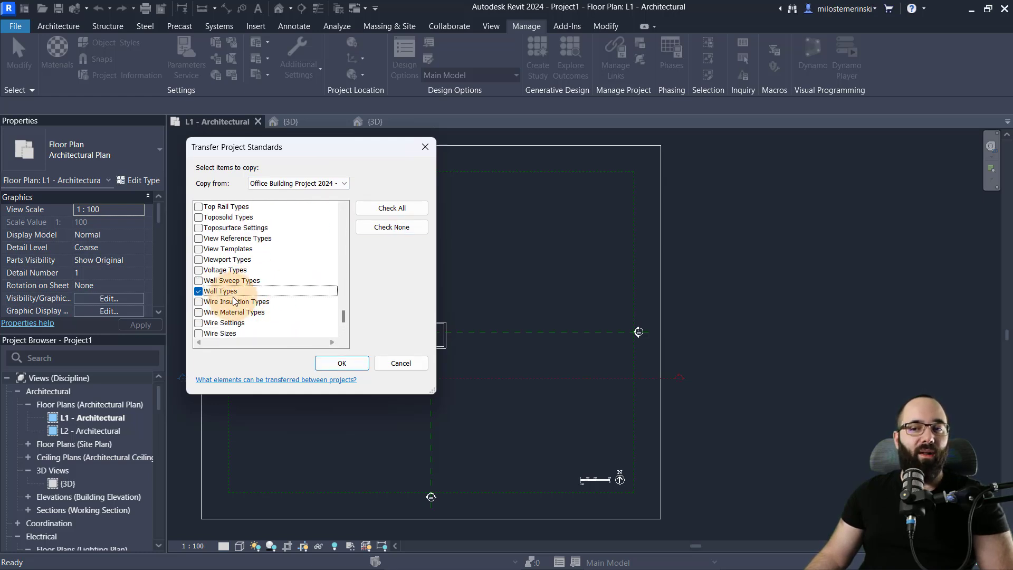
scroll(225, 297, up, 2)
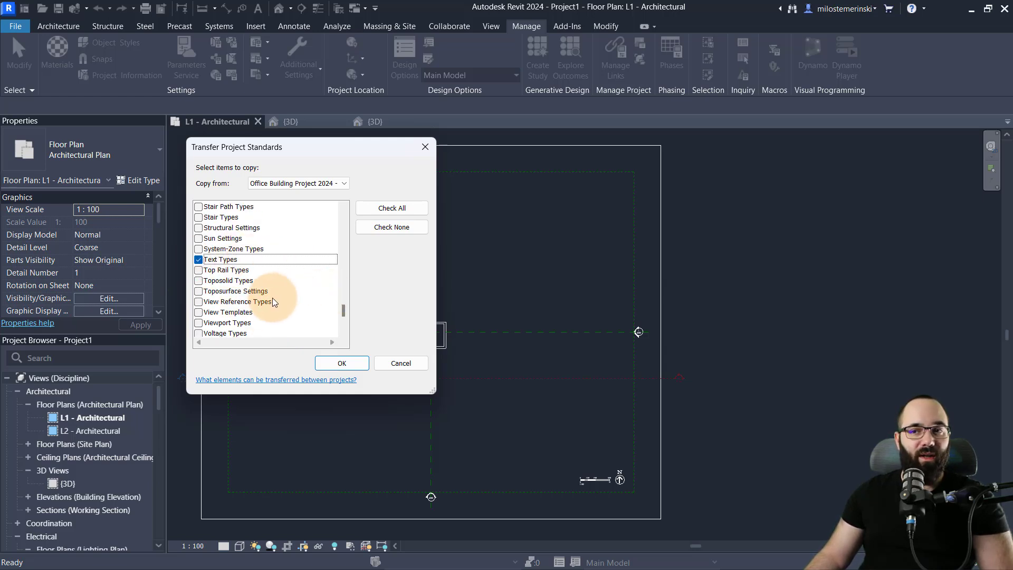
click(402, 366)
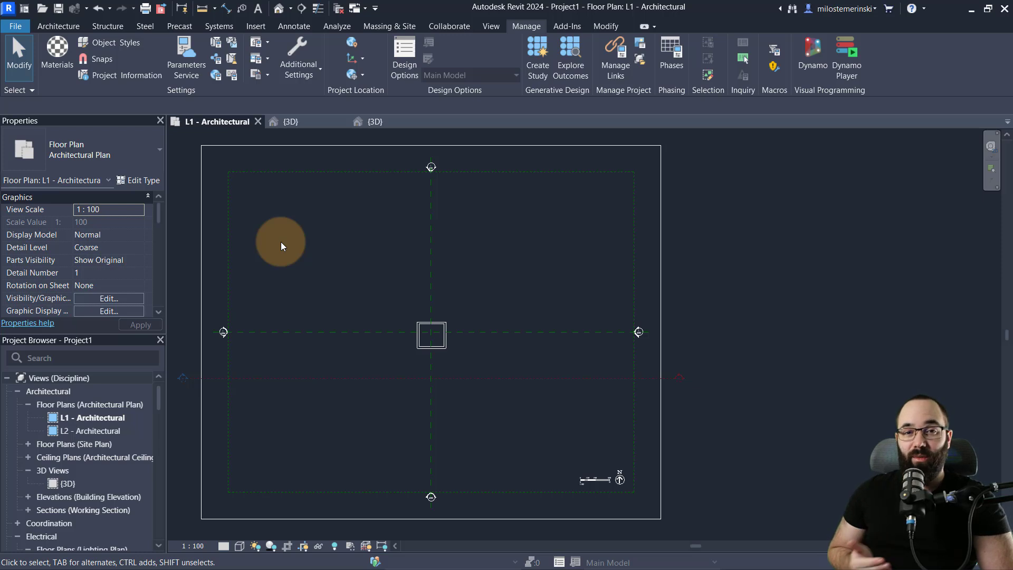
Step: Open Purge Unused and expand the Basic Wall types under Walls
click(71, 26)
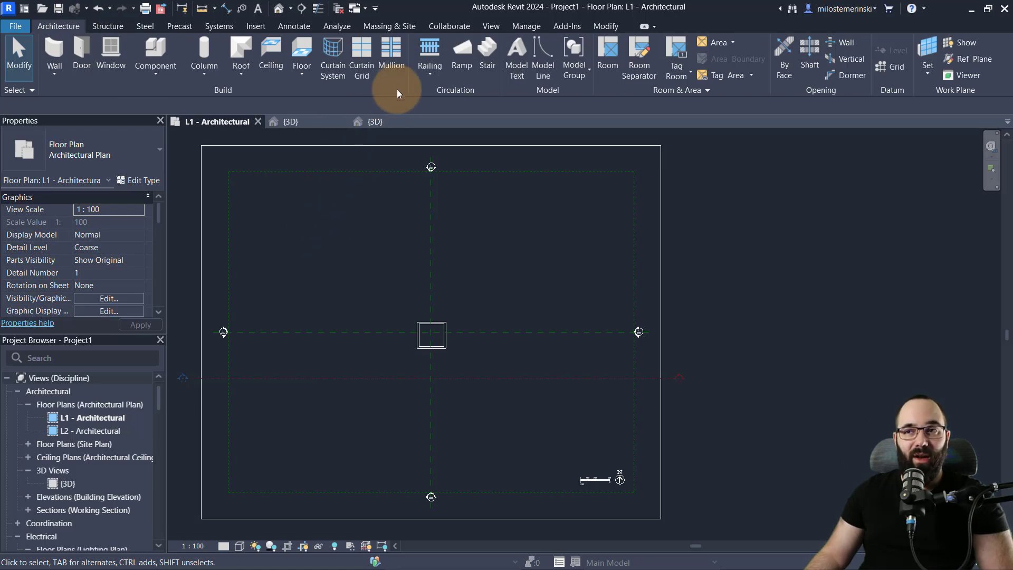
click(521, 26)
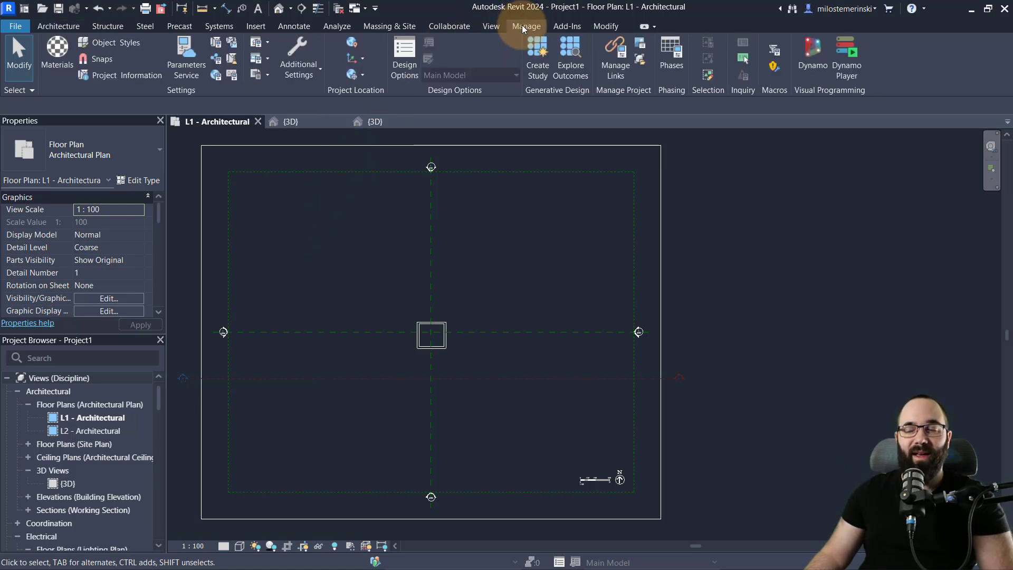
click(229, 59)
drag(394, 74, 220, 82)
scroll(222, 232, down, 2)
scroll(221, 232, down, 10)
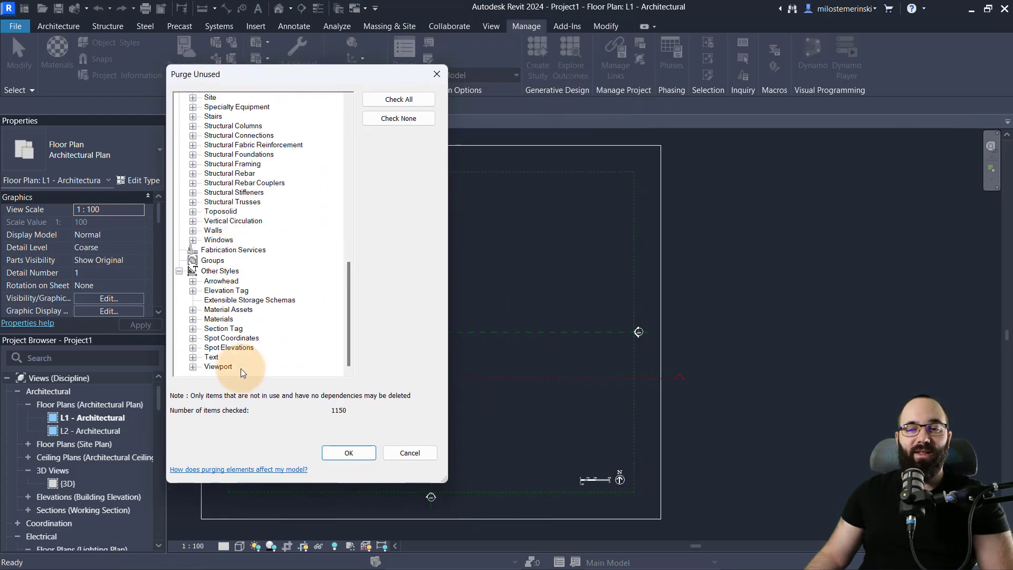
click(193, 230)
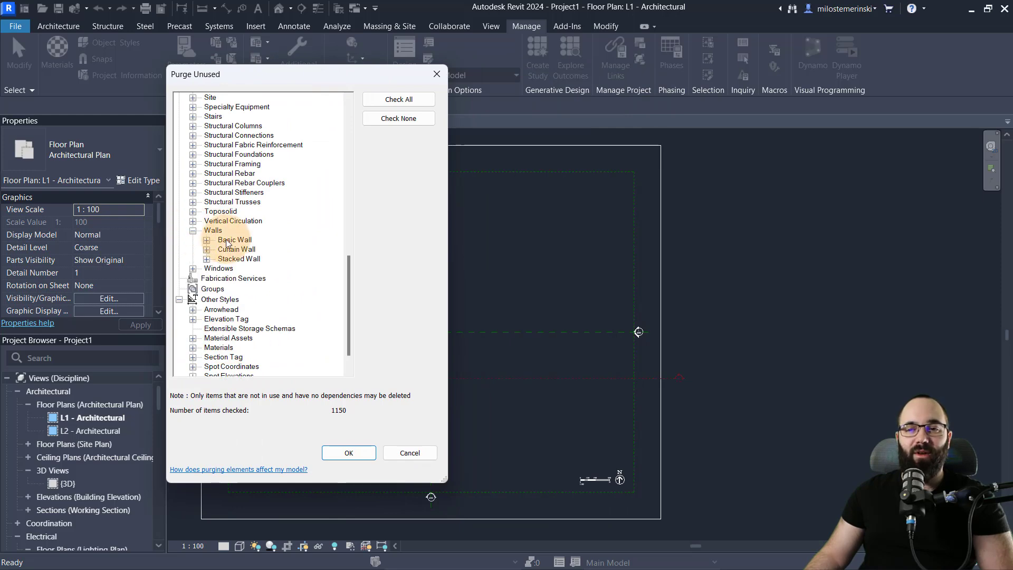
click(206, 240)
Step: Purge only the Structural Exterior - 500mm basic wall type, leaving all other items unselected
scroll(284, 248, down, 3)
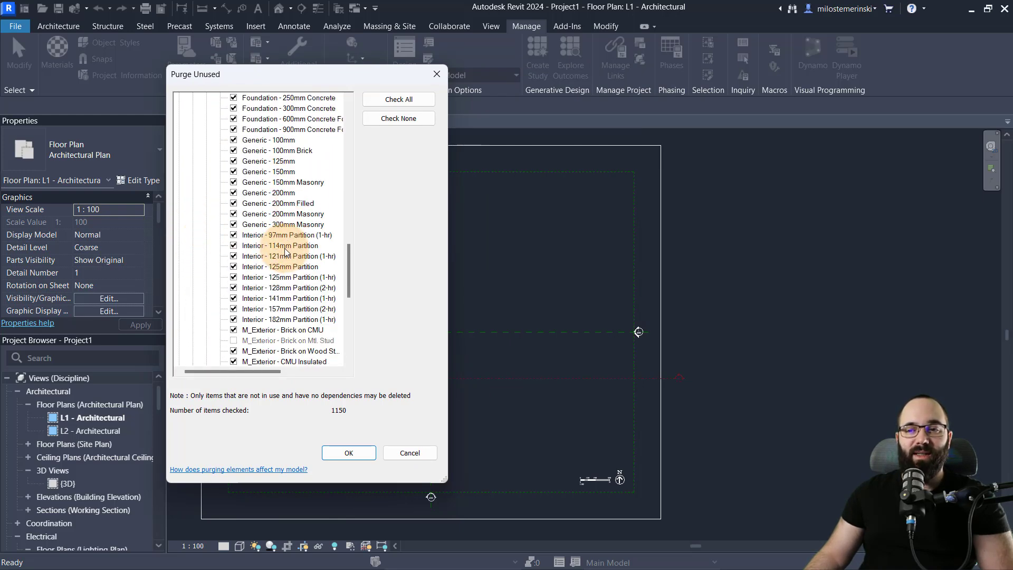
scroll(284, 248, down, 4)
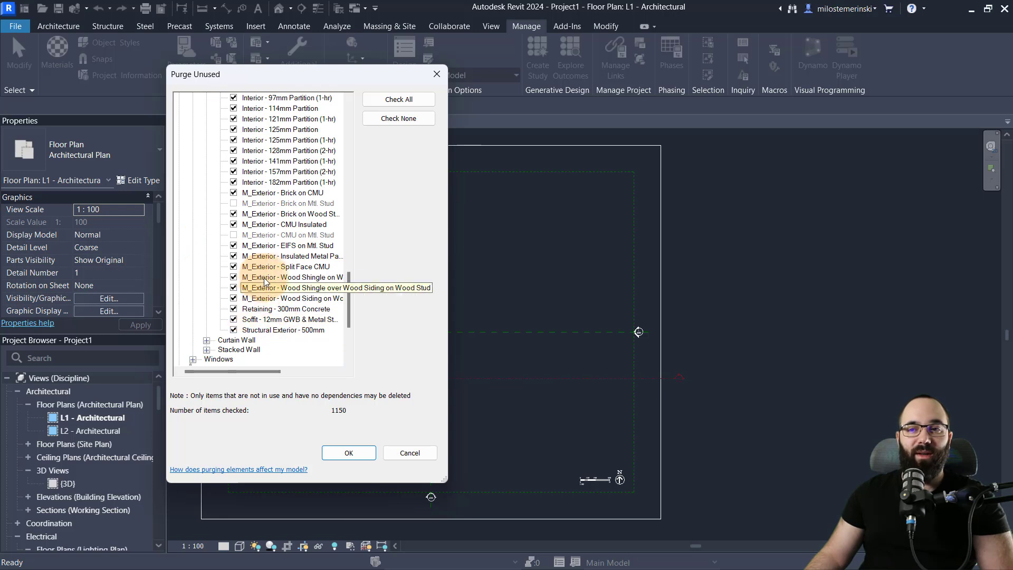
scroll(265, 280, up, 6)
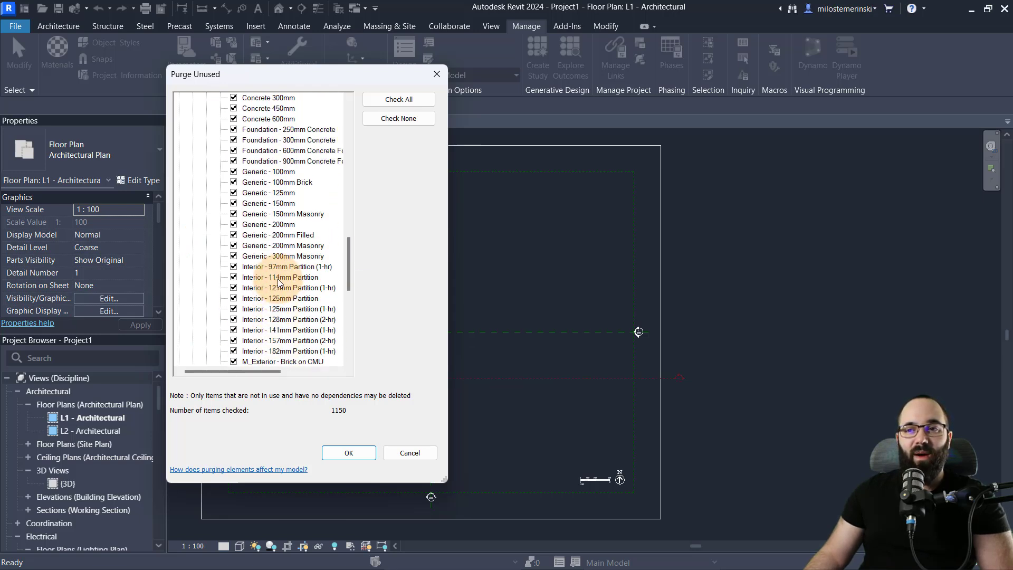
scroll(278, 277, down, 8)
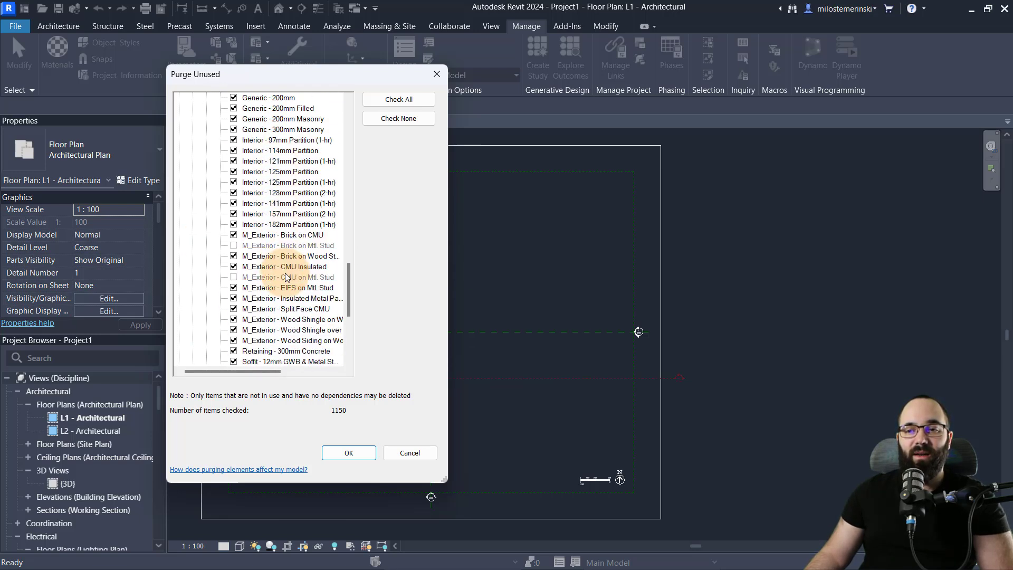
click(263, 299)
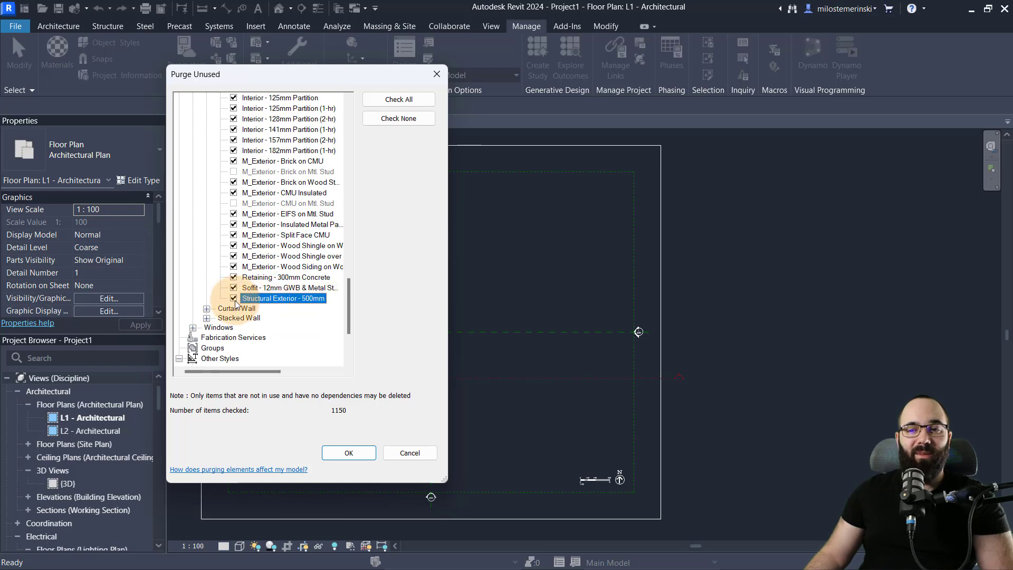
click(404, 119)
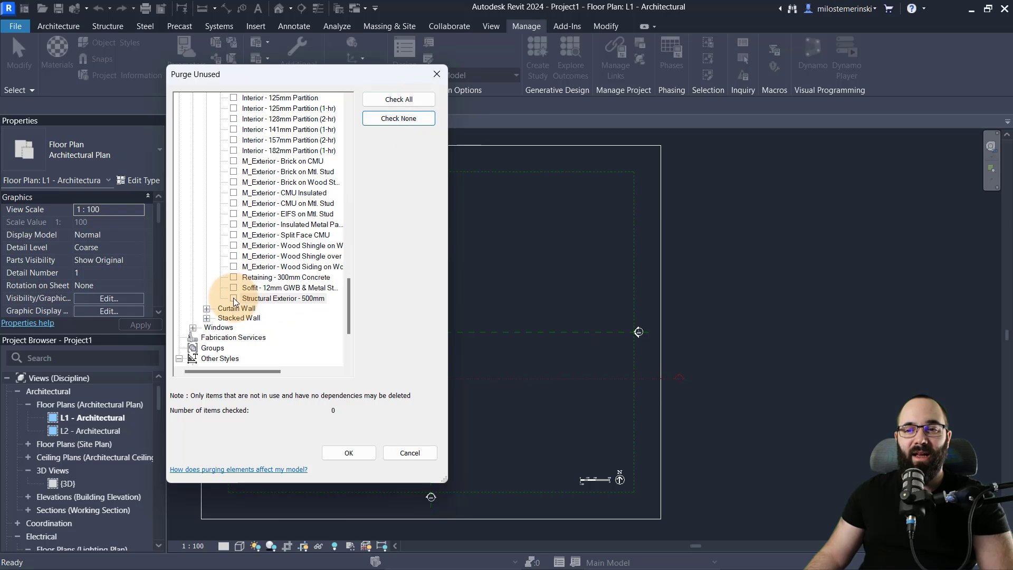
click(349, 452)
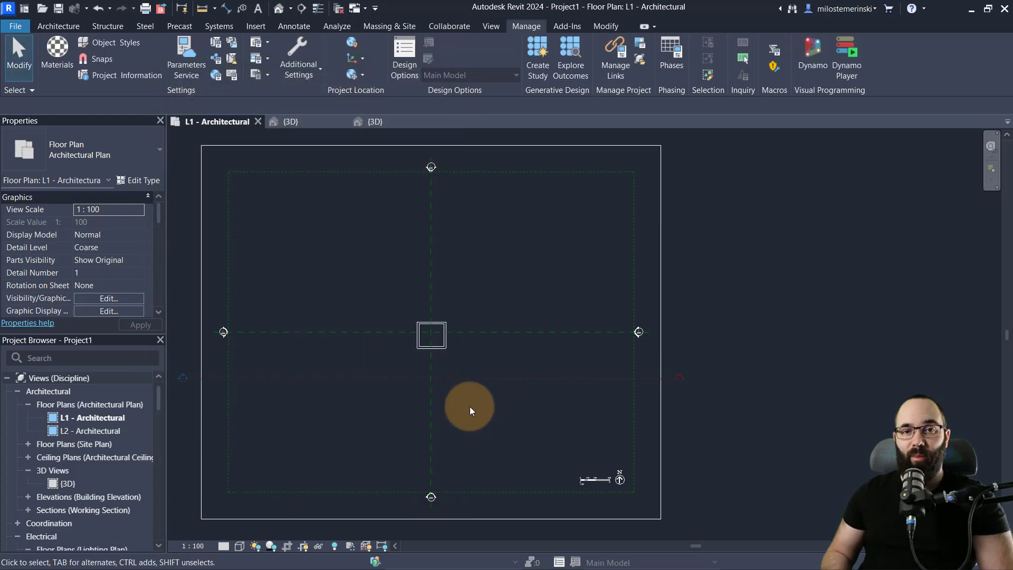
Step: Delete the small double-lined square at the center of the L1 - Architectural floor plan
middle_drag(456, 273, 481, 286)
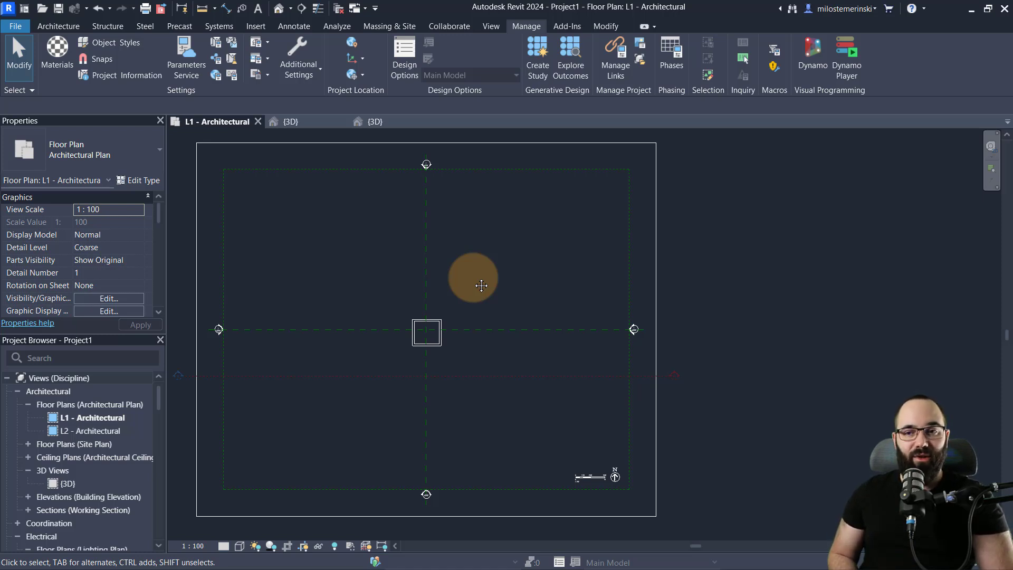
drag(396, 300, 456, 365)
key(Delete)
Step: Close the office building project's 3D view, check Project1's 3D view, and return to the L1 - Architectural floor plan
click(287, 122)
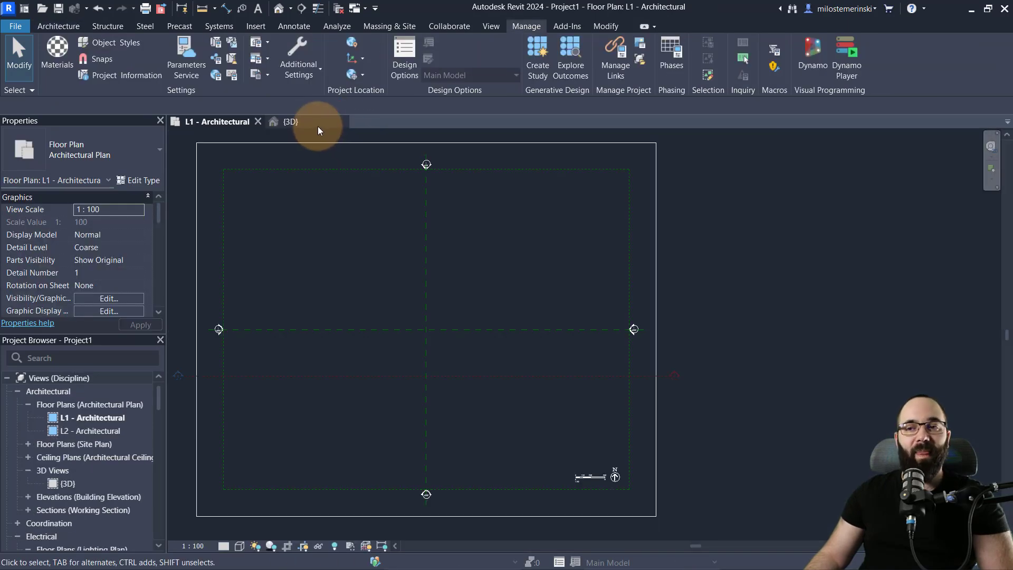
click(318, 126)
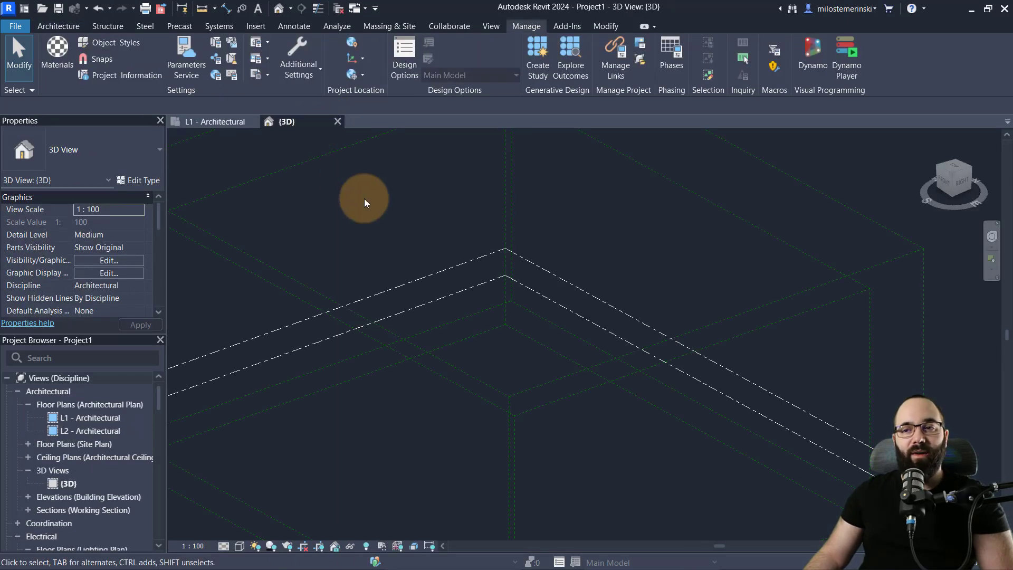
scroll(393, 205, down, 1)
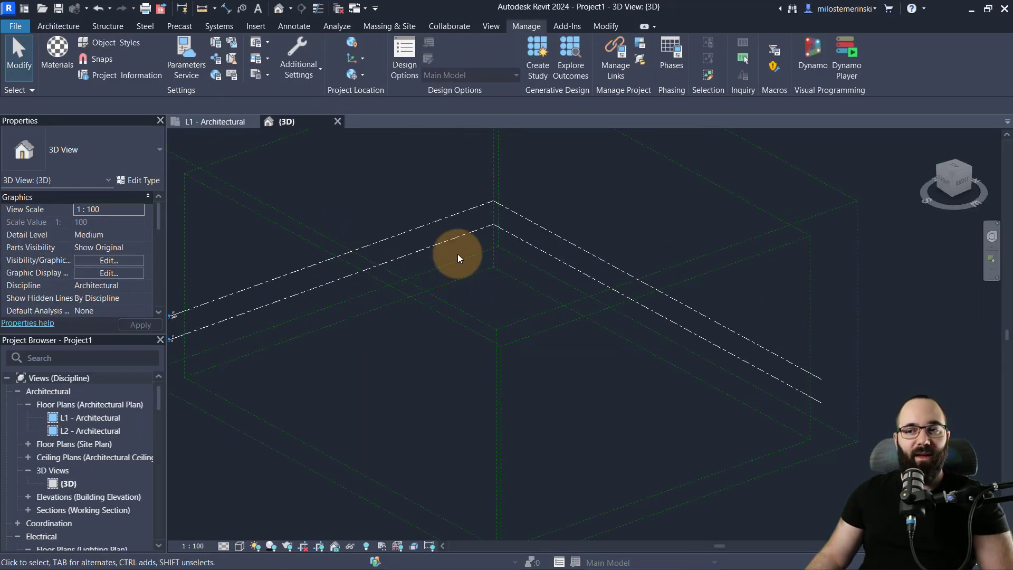
click(215, 122)
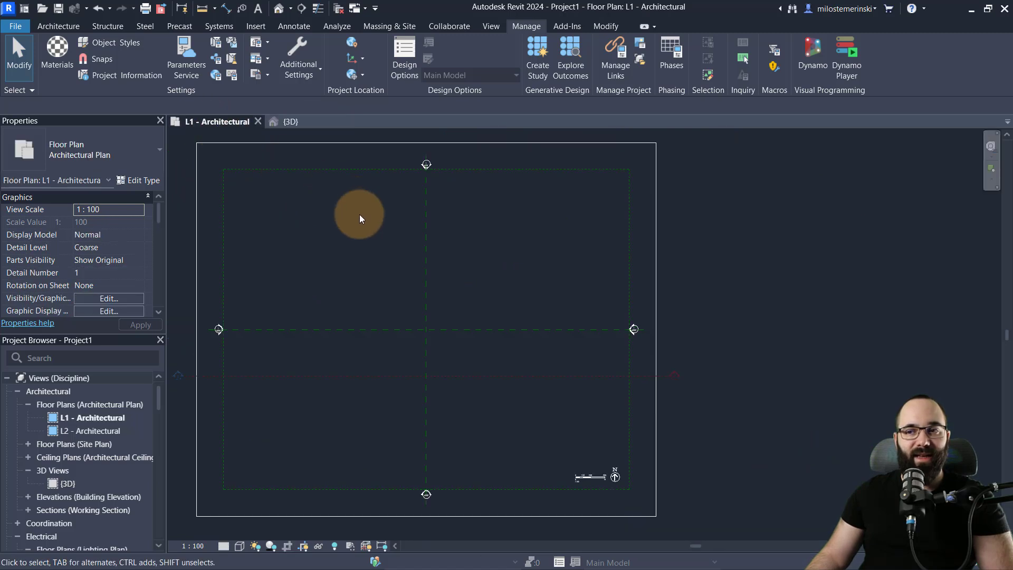
middle_drag(336, 249, 343, 249)
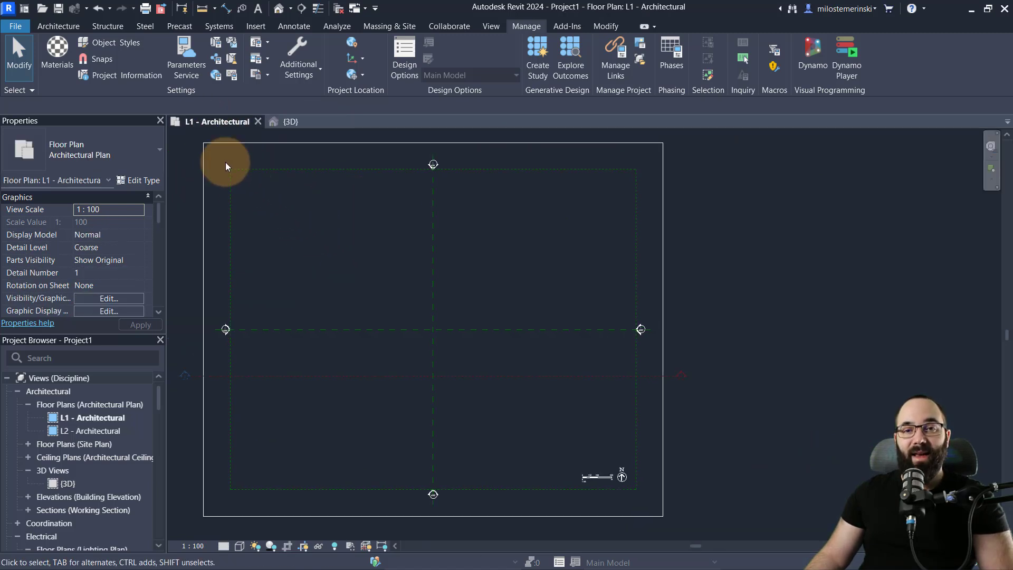
Step: Save the project to the Desktop as a template file named Test Custom Template and close its open views
click(15, 26)
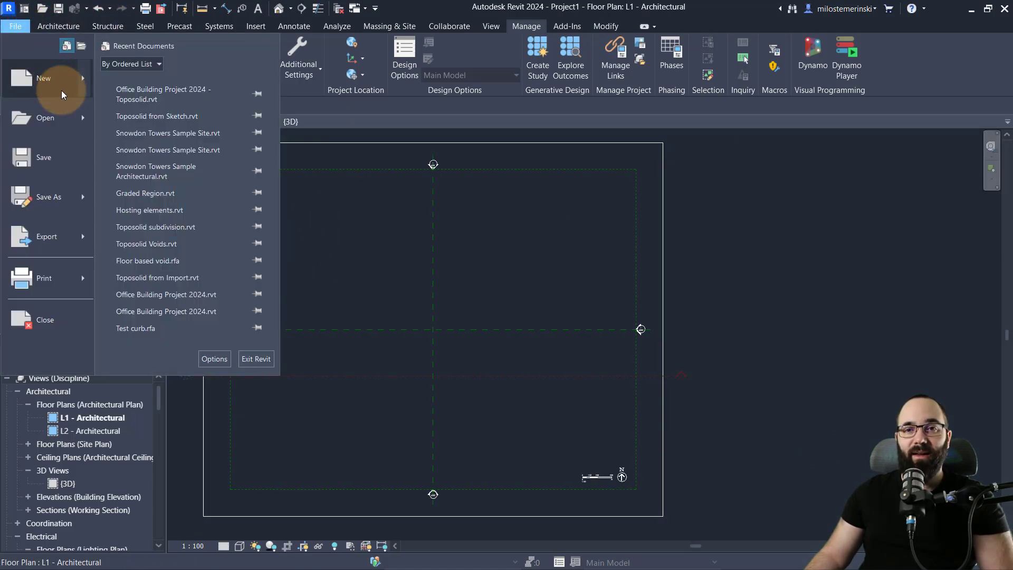
mouse_move(87, 196)
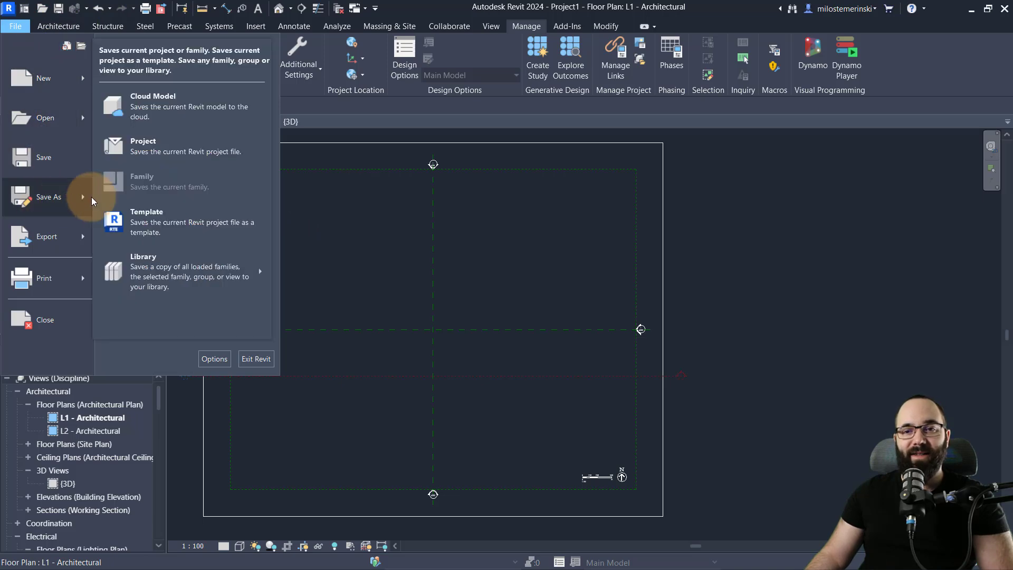
click(175, 238)
drag(300, 94, 321, 120)
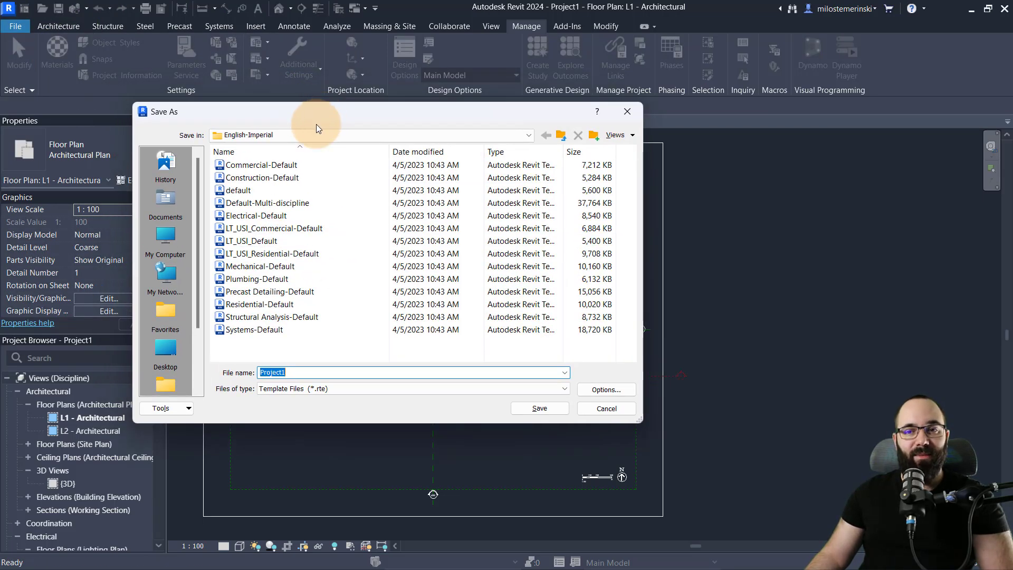
click(161, 251)
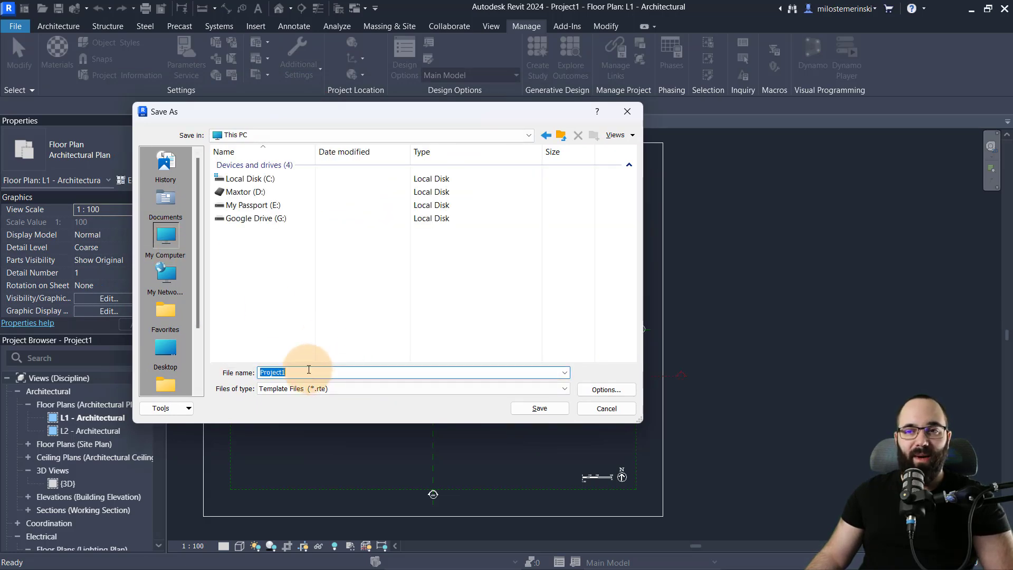
click(165, 348)
text(Test Custom Template)
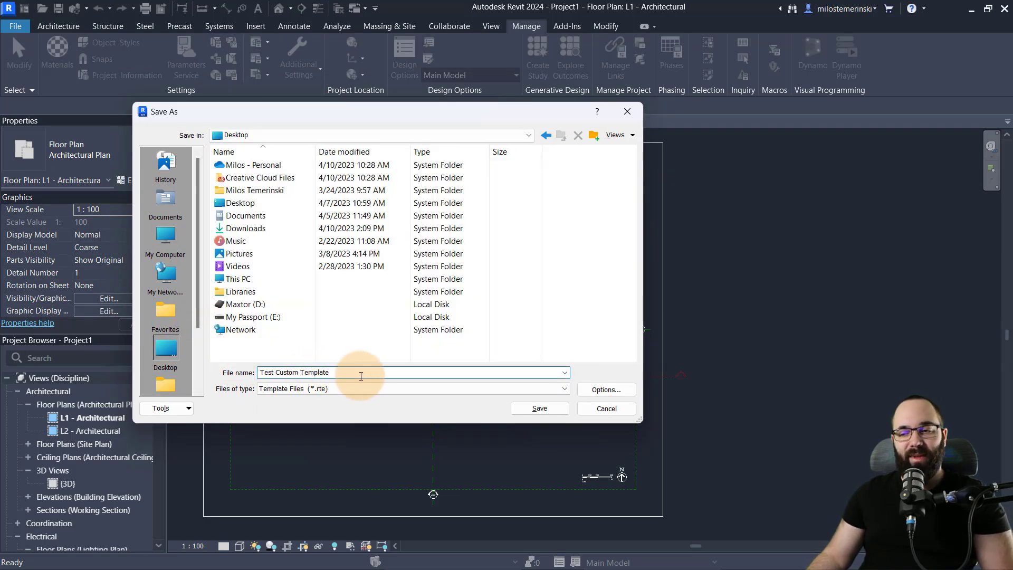
click(533, 410)
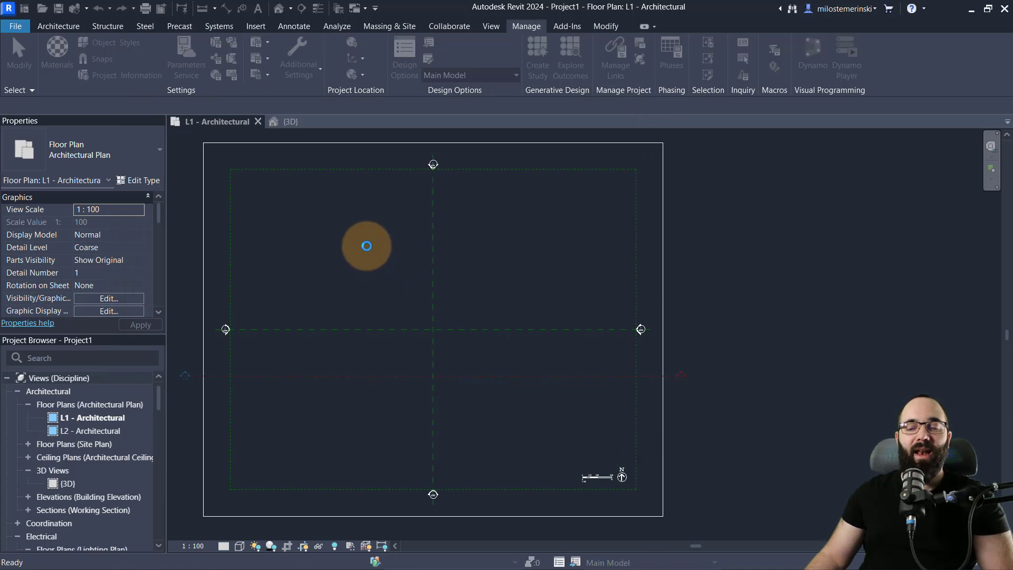
click(258, 123)
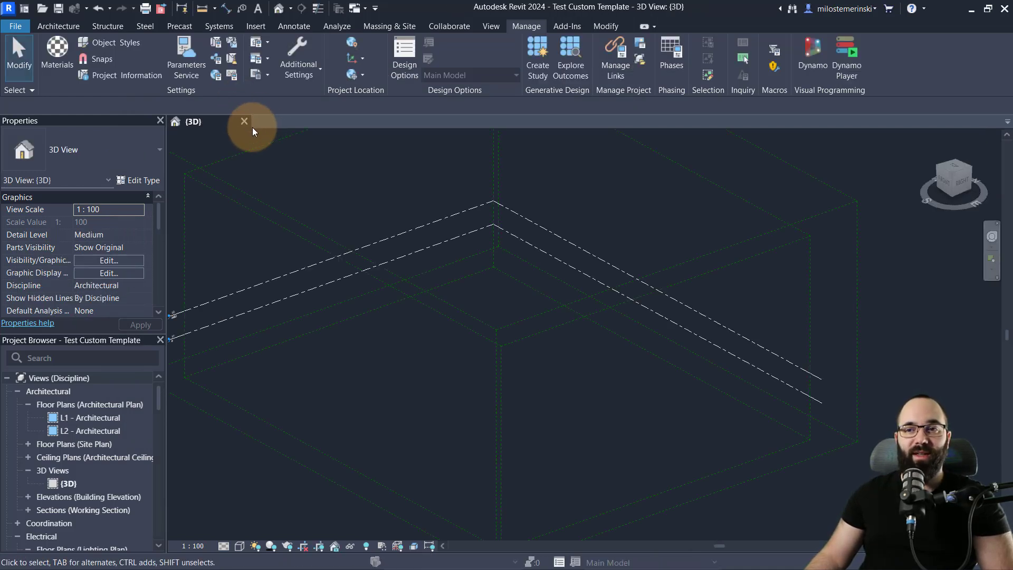
click(247, 124)
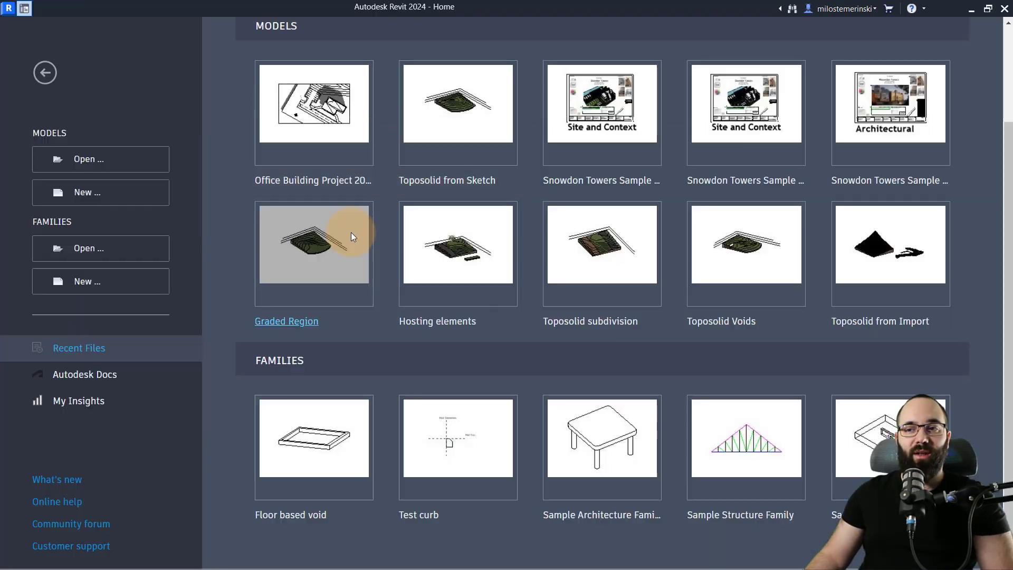
click(119, 196)
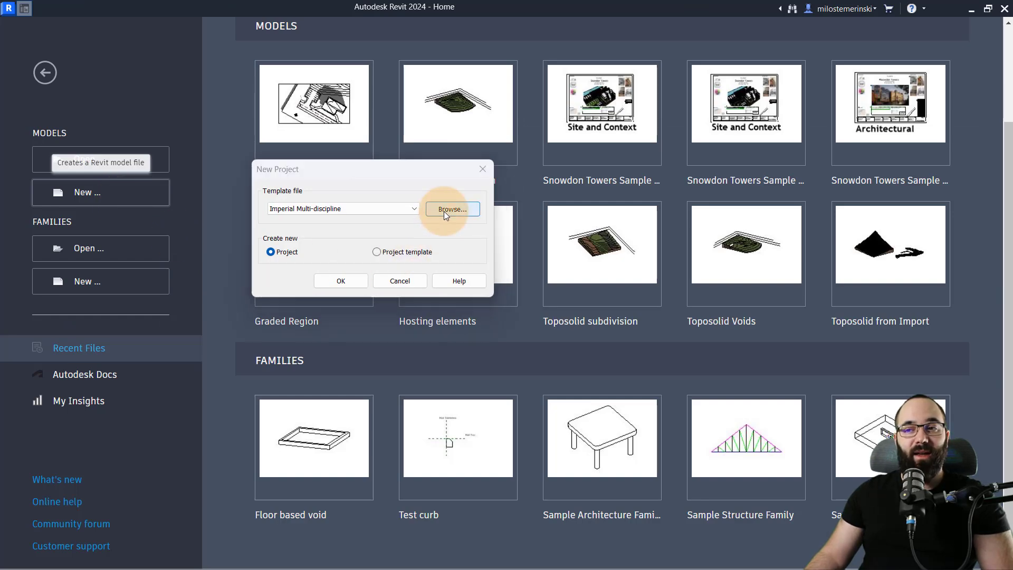
click(444, 211)
click(194, 323)
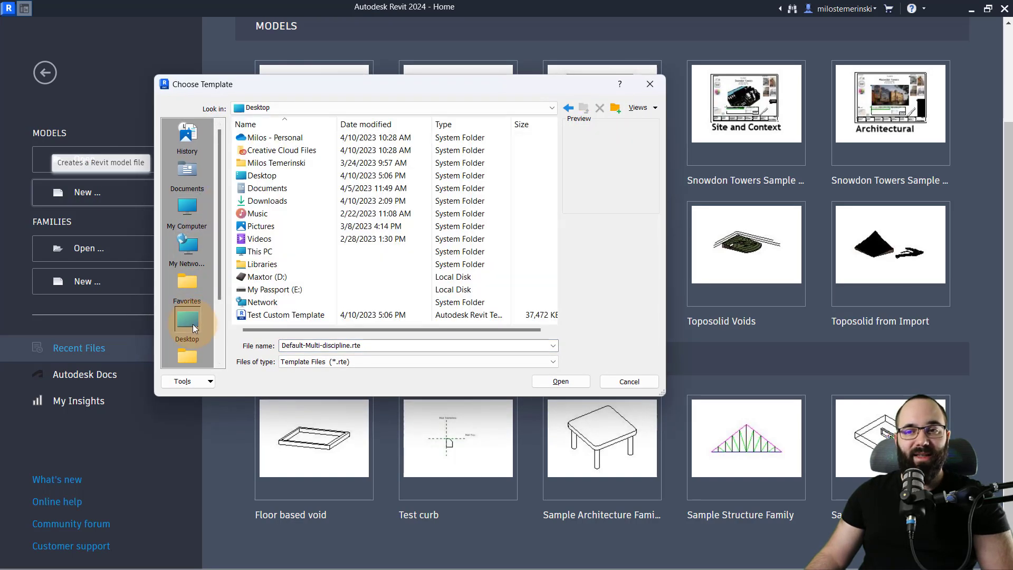
click(285, 315)
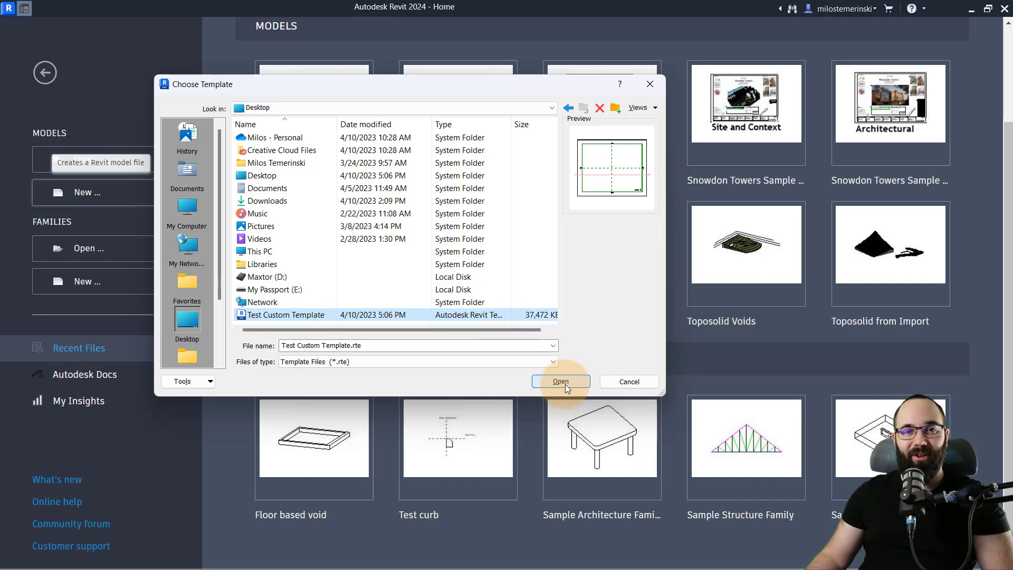
click(628, 382)
click(324, 209)
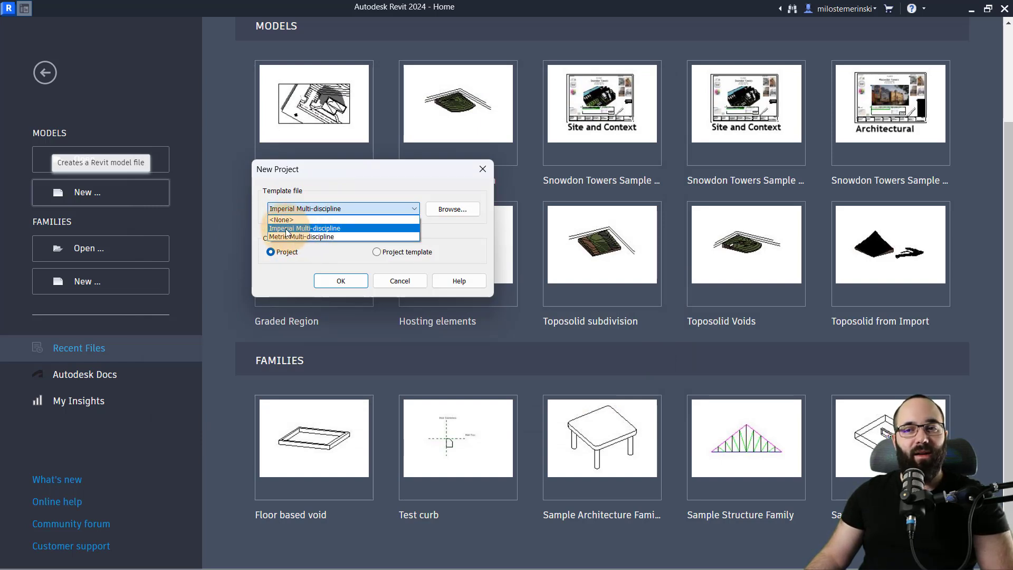
click(386, 277)
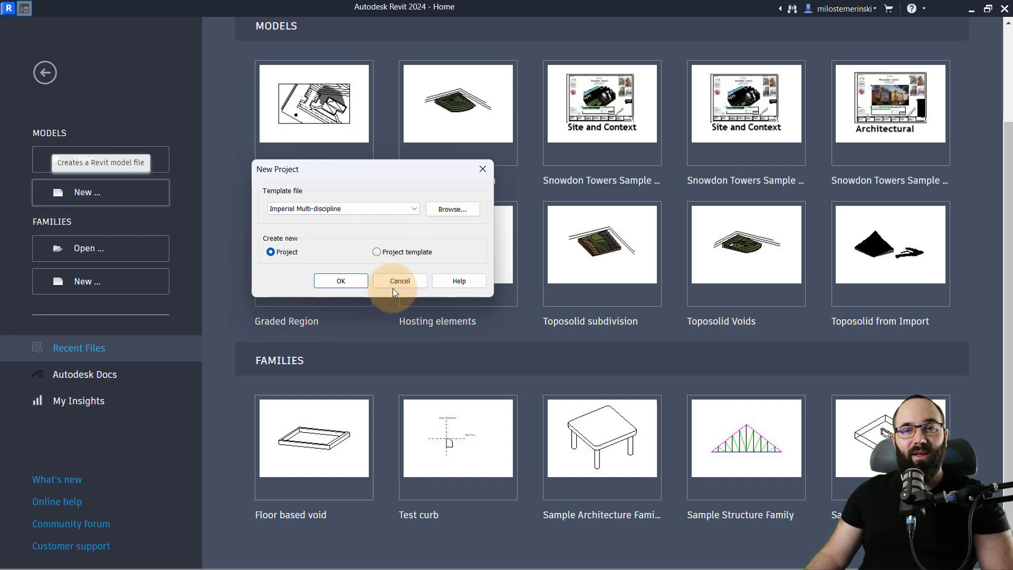
click(389, 282)
Step: Add the Test Custom Template file from the Desktop to the project templates list in the file location options
click(26, 8)
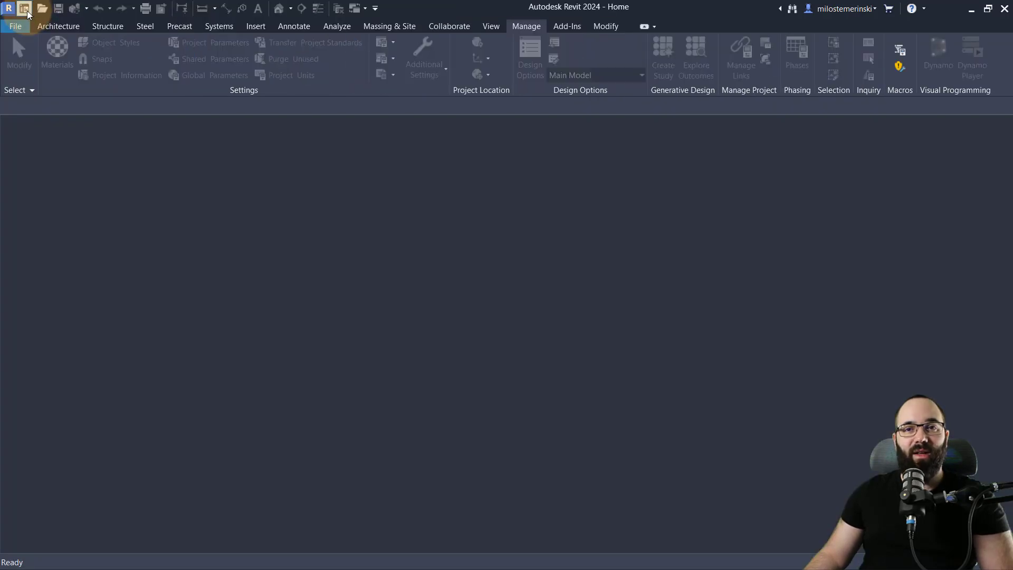
click(24, 27)
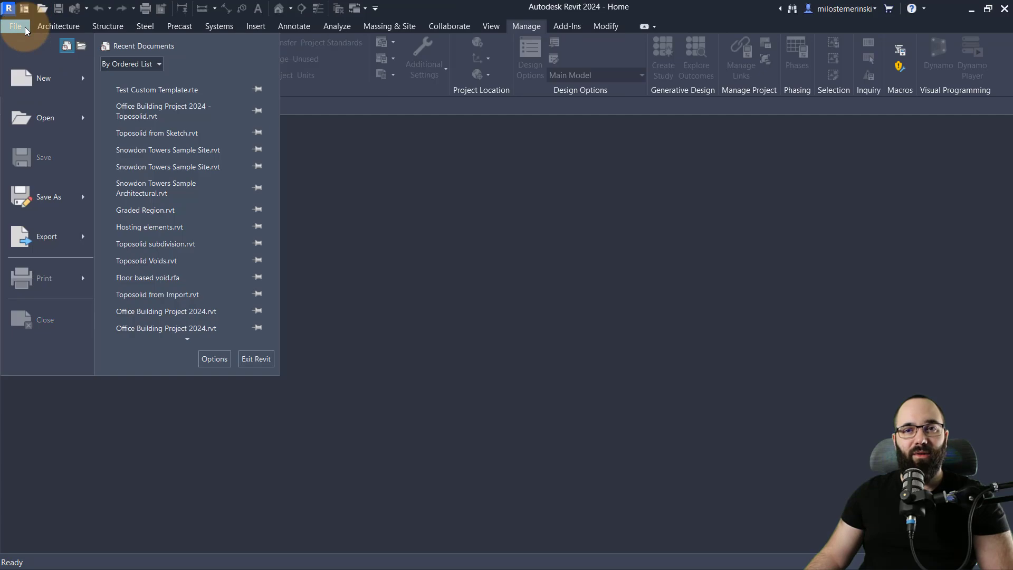
click(210, 356)
drag(411, 57, 211, 77)
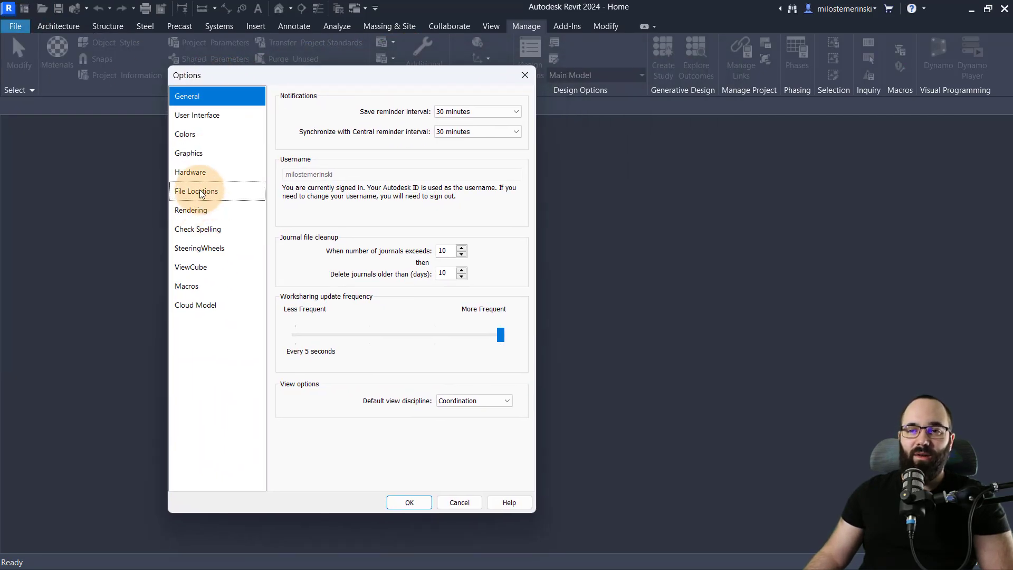
click(201, 193)
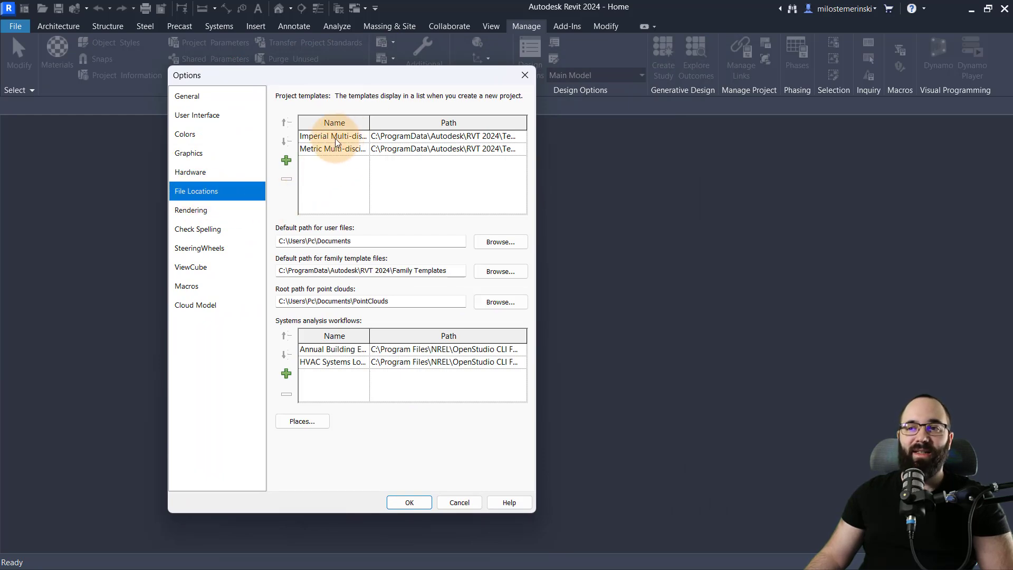
click(285, 160)
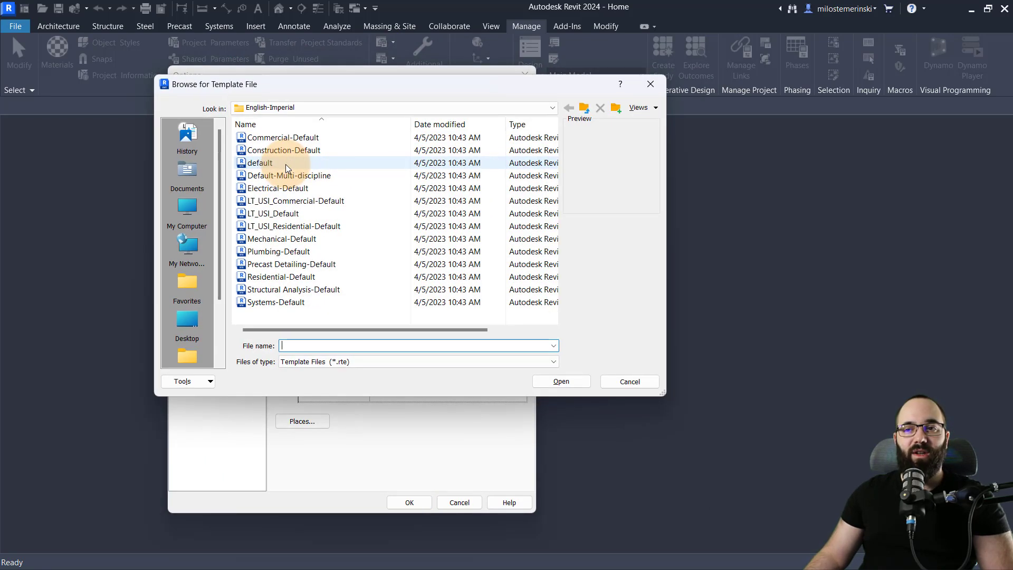
click(188, 331)
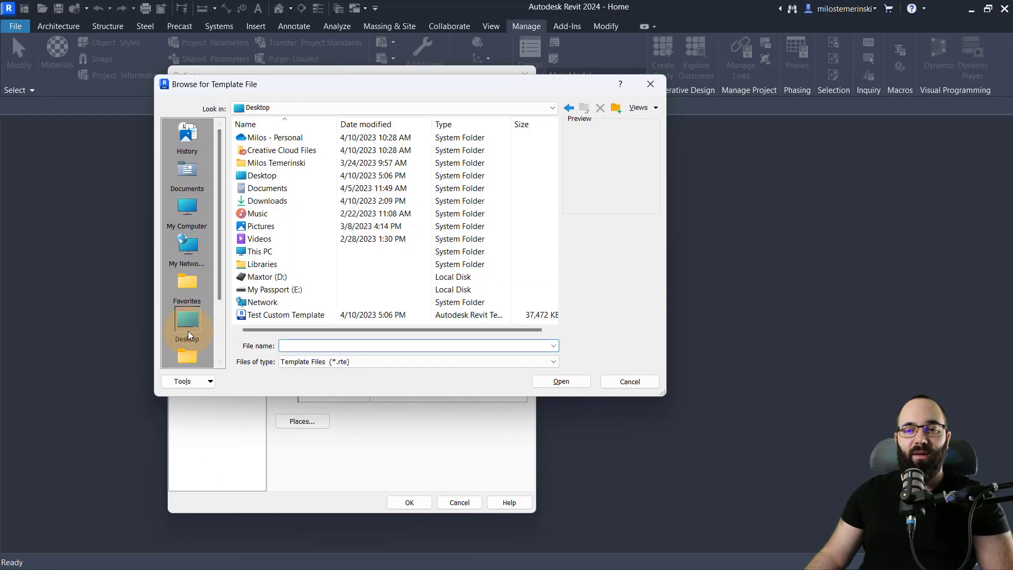
click(280, 315)
click(561, 381)
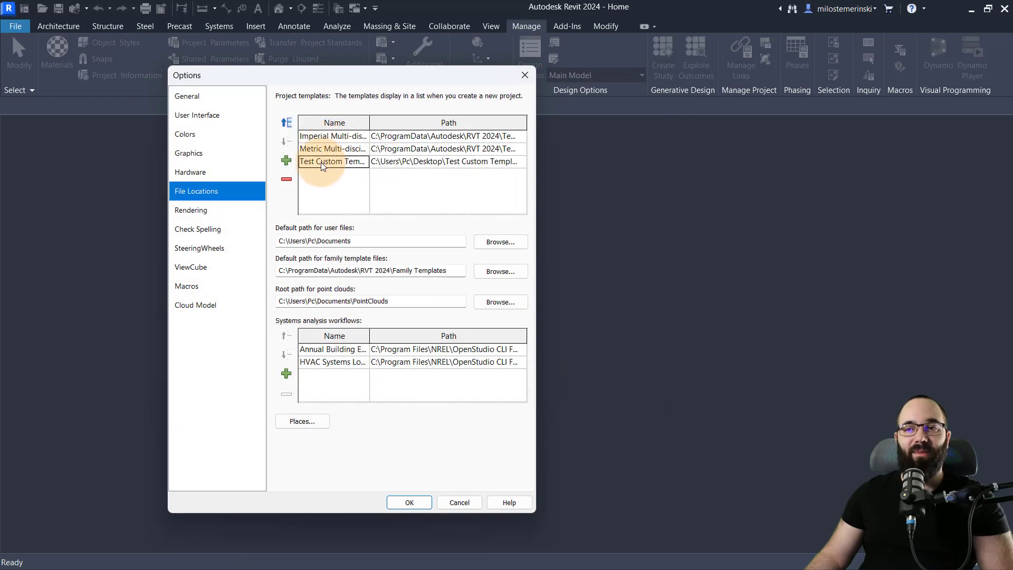
click(398, 502)
Step: Start a new project with Test Custom Template as its template file
click(25, 12)
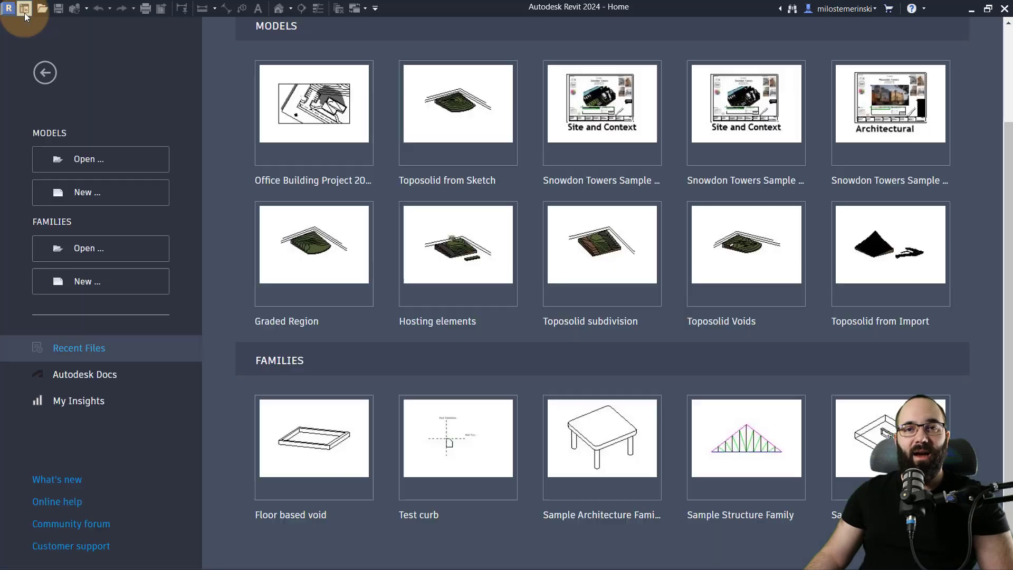
click(100, 194)
click(311, 208)
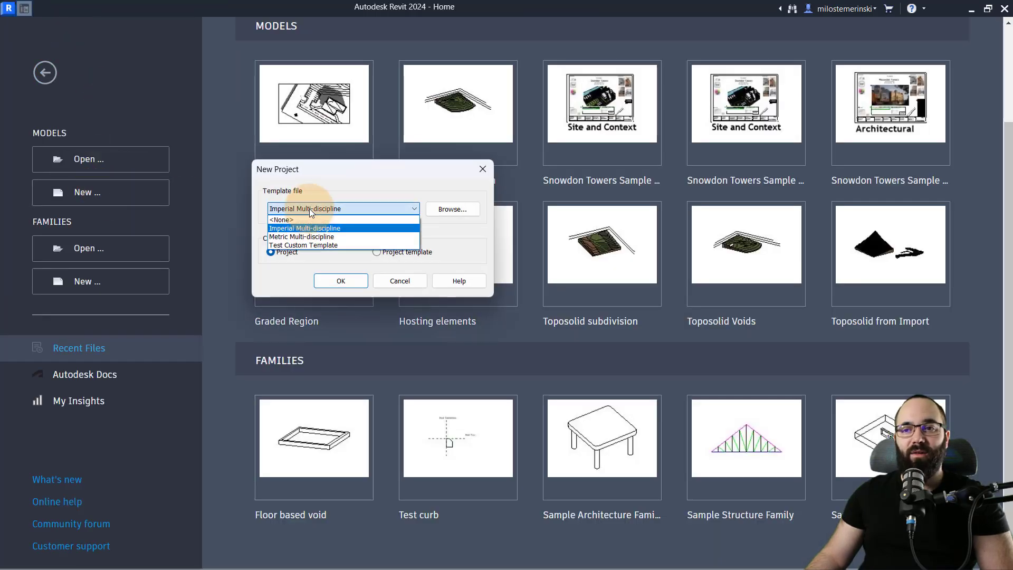
click(292, 246)
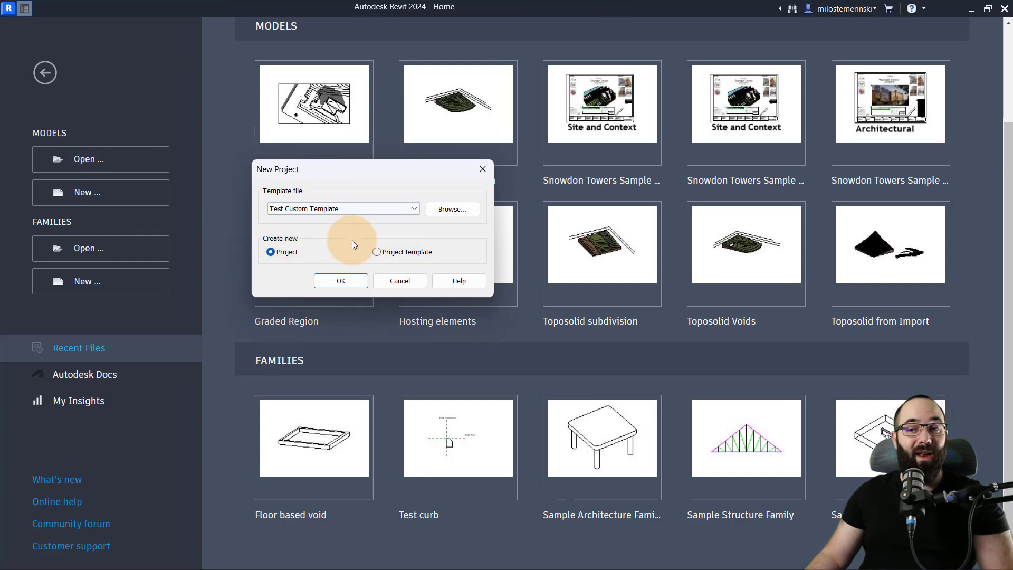